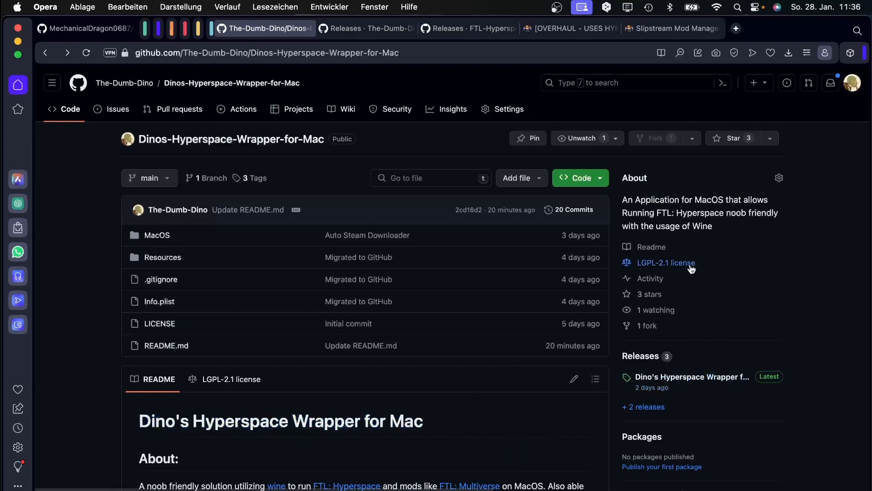
Read the Dino's Hyperspace Wrapper README, highlighting its title and the latest release name.
scroll(408, 406, "down", 2)
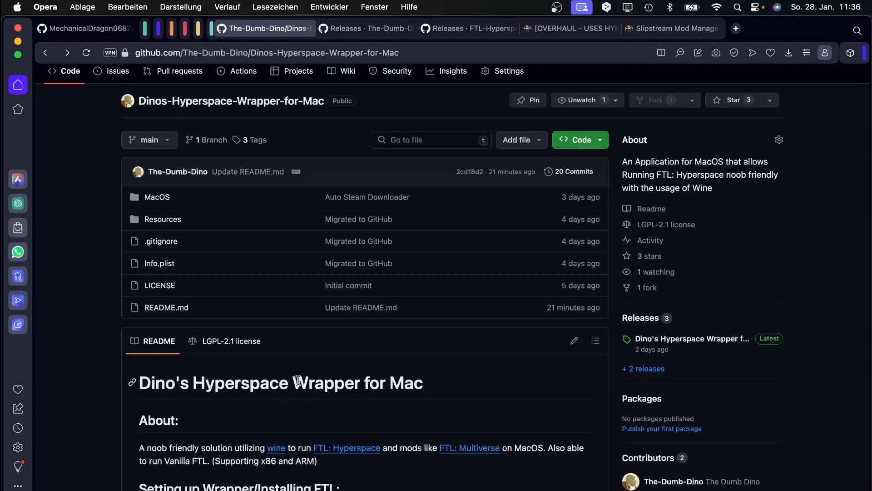
left_click_drag(298, 380, 362, 381)
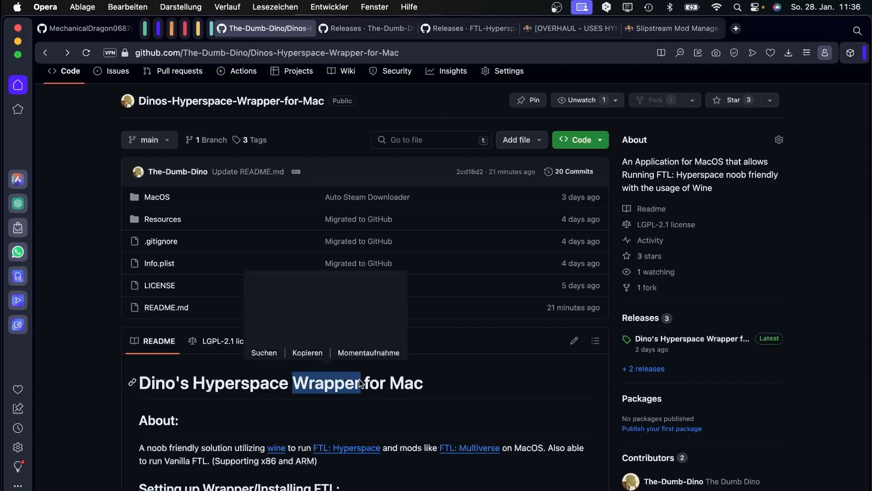
left_click(445, 382)
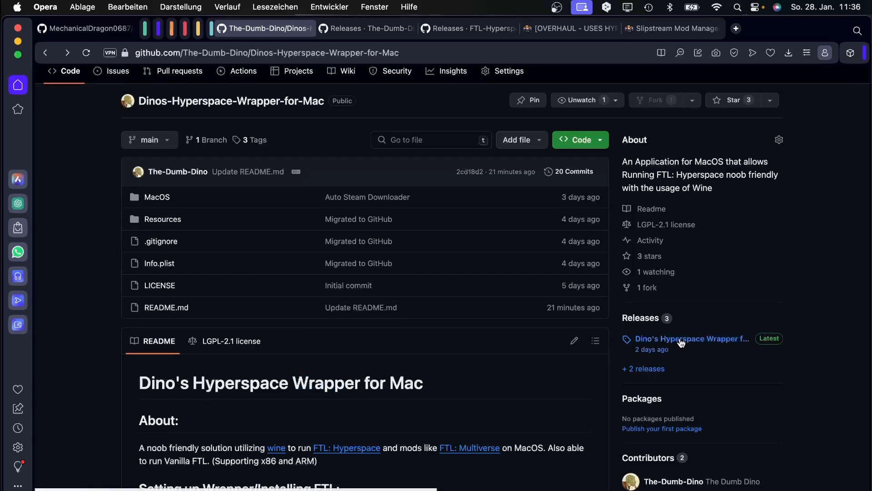
left_click_drag(640, 343, 745, 345)
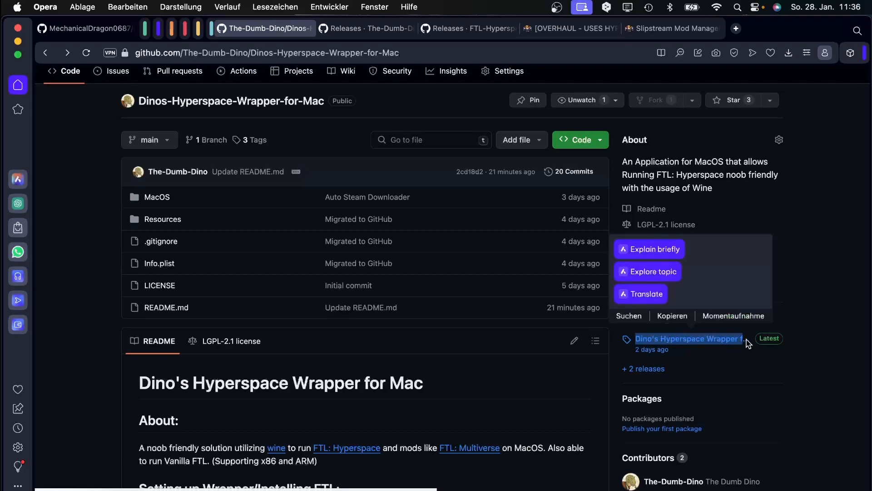
left_click(830, 389)
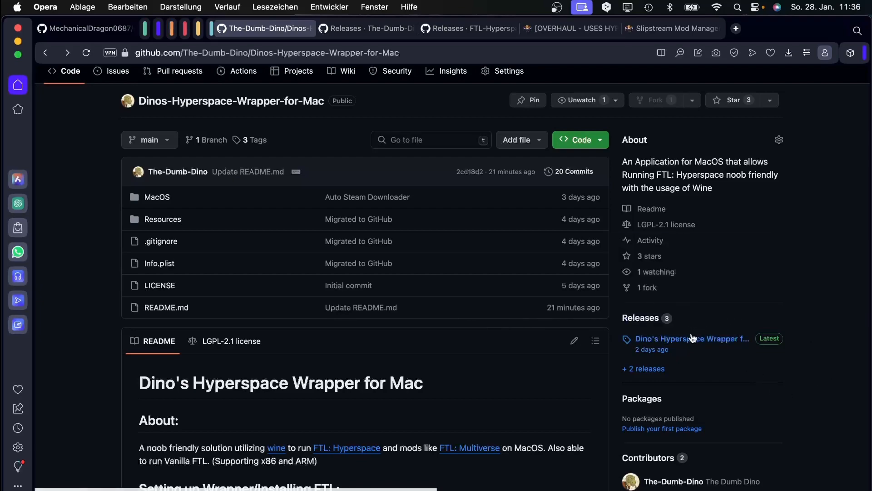
Scroll through the README's setup instructions and go to the wrapper's Releases page.
scroll(256, 364, "down", 5)
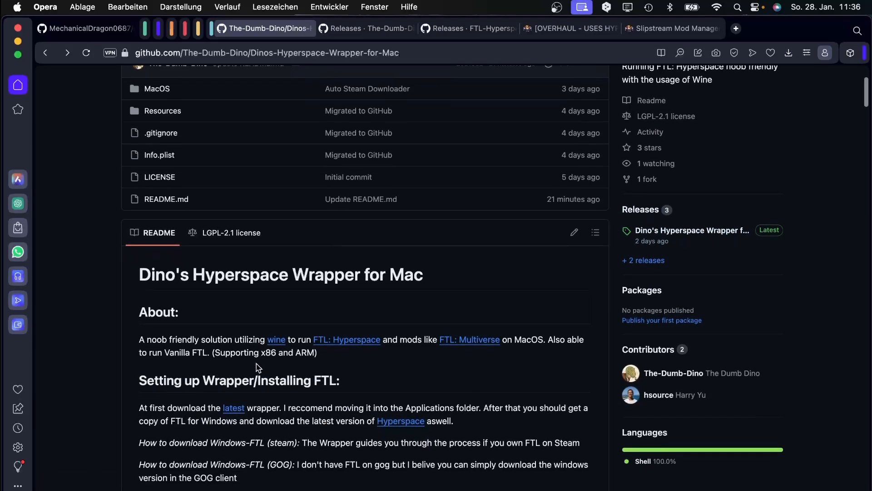
scroll(232, 309, "up", 5)
scroll(211, 258, "down", 2)
scroll(211, 258, "down", 4)
scroll(375, 302, "up", 6)
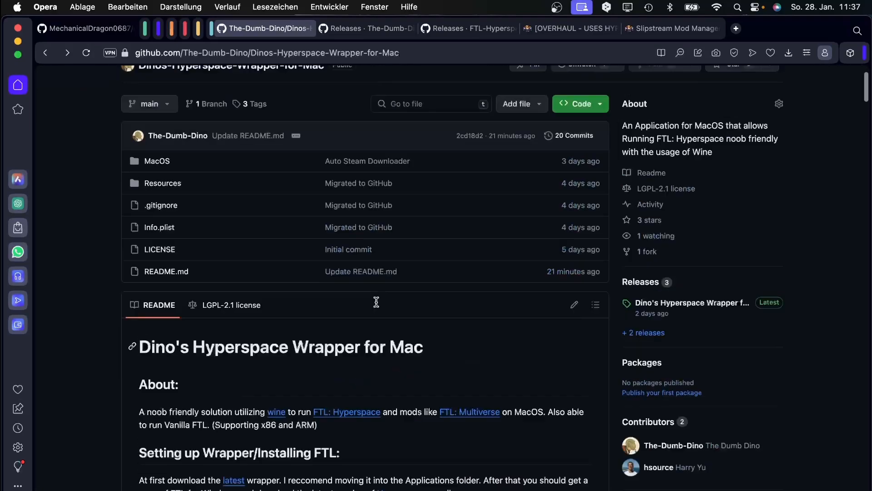
scroll(184, 295, "down", 2)
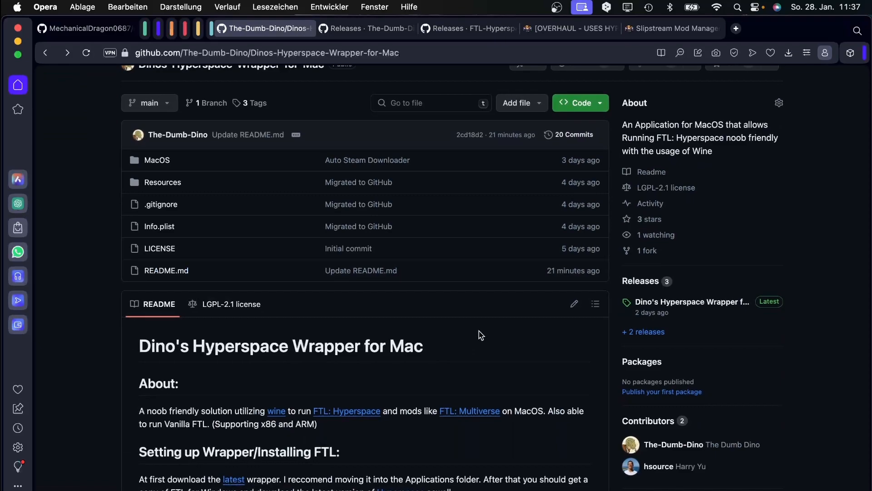
scroll(446, 328, "down", 3)
scroll(489, 354, "down", 1)
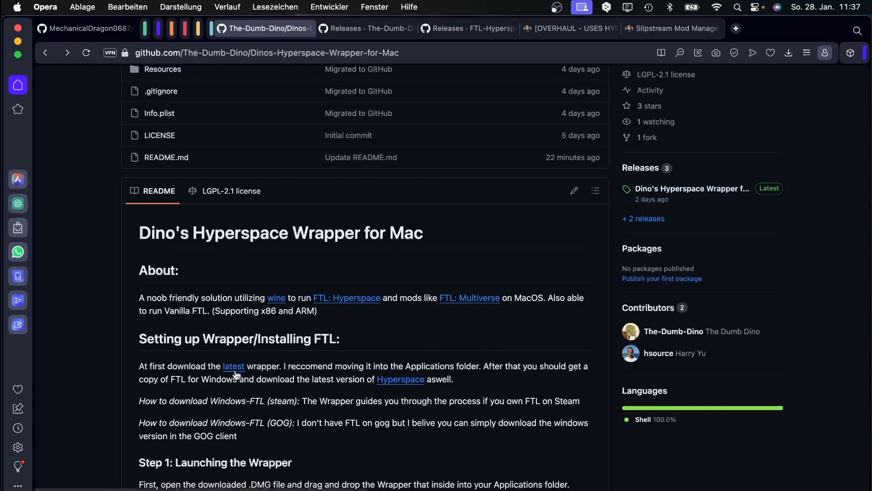
left_click(673, 194)
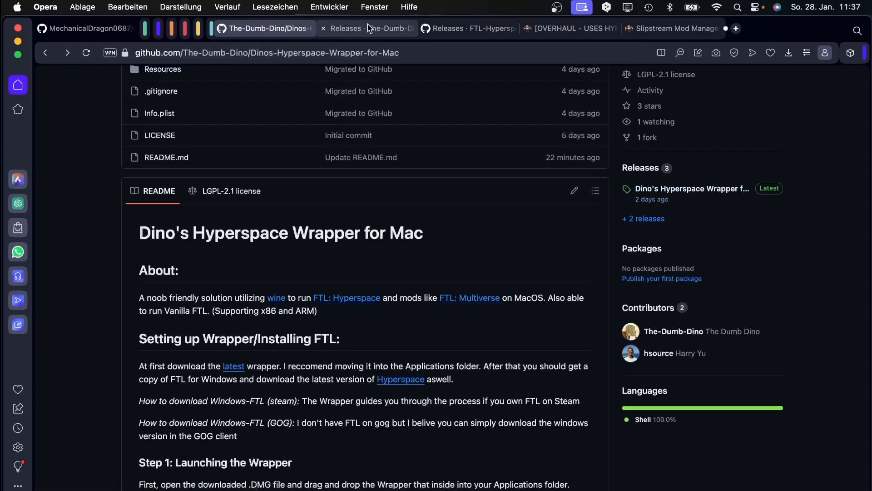
scroll(356, 220, "down", 15)
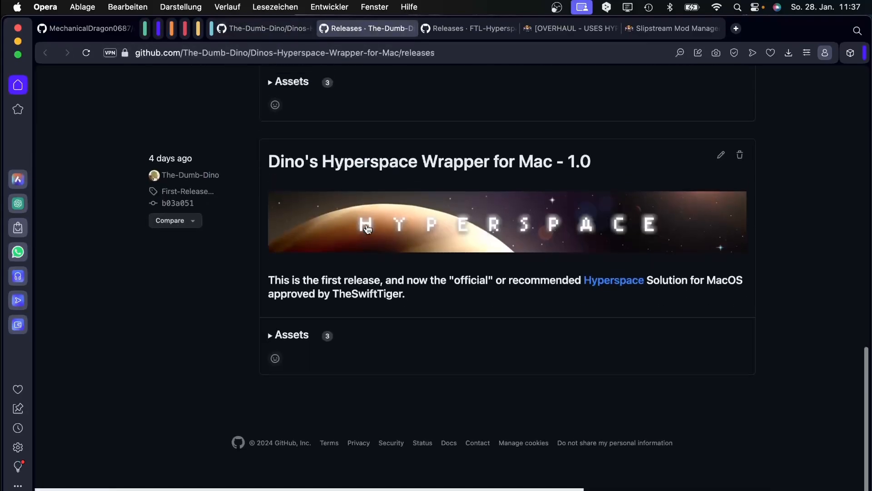
scroll(346, 236, "up", 10)
scroll(345, 238, "down", 5)
scroll(312, 325, "up", 15)
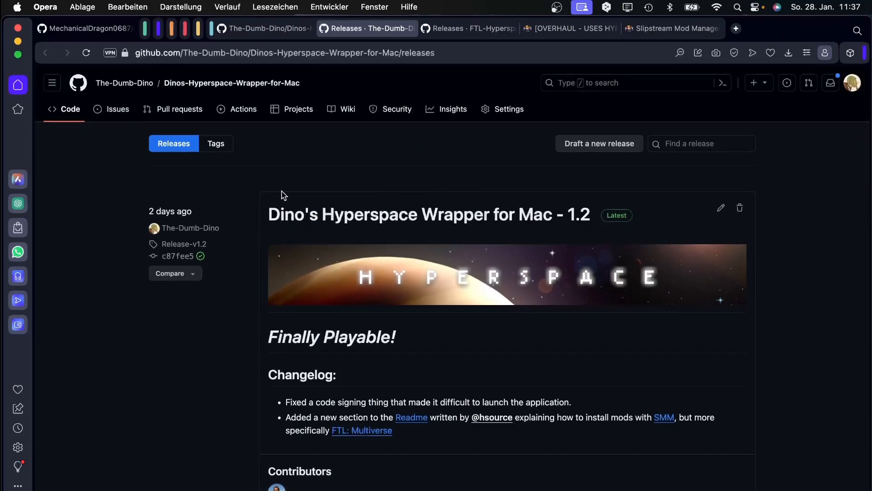
scroll(282, 196, "down", 5)
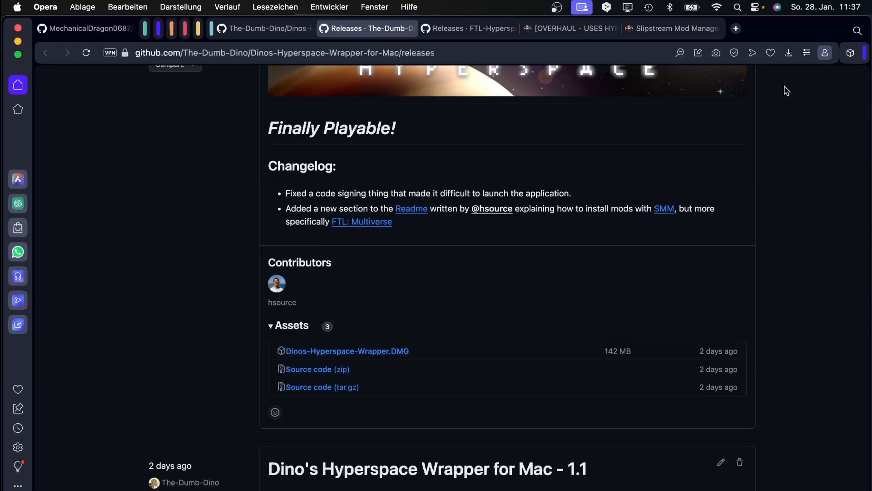
left_click(788, 52)
left_click(788, 52)
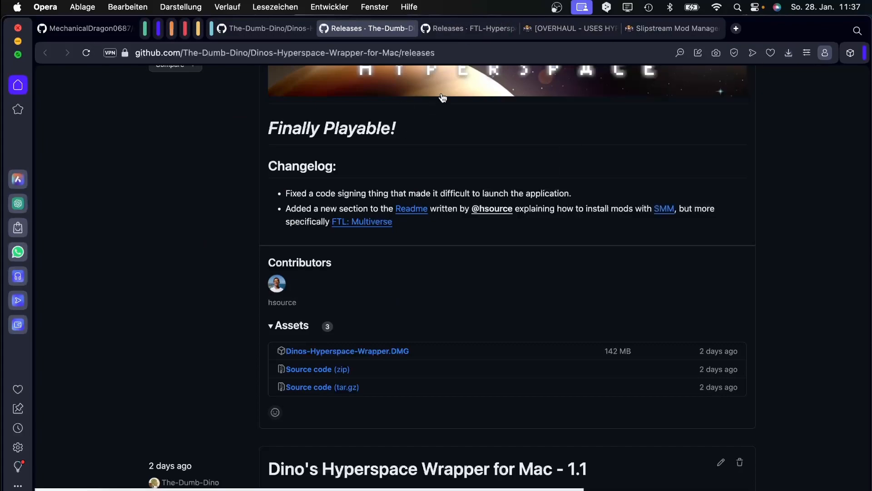
left_click(281, 32)
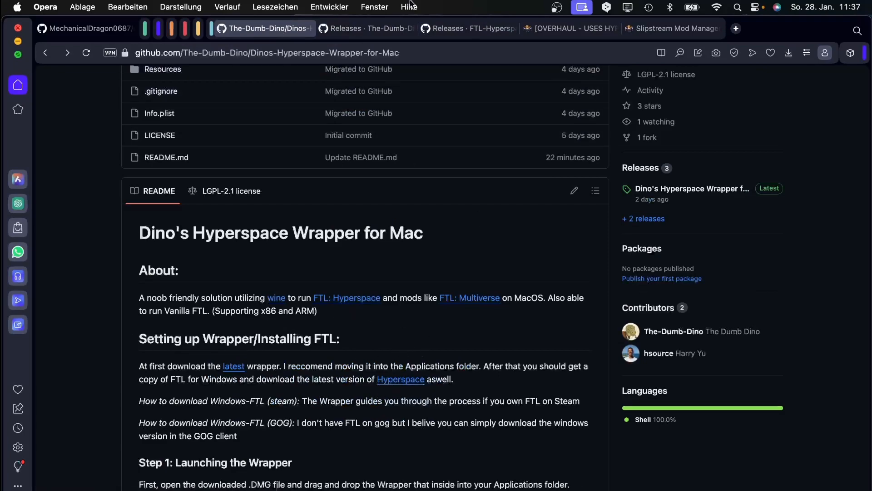
left_click(366, 29)
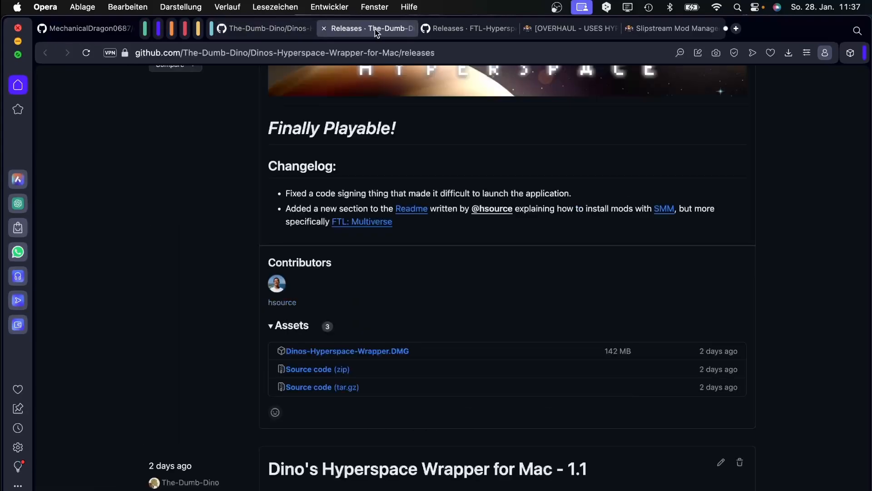
Scroll the FTL-Hyperspace releases down to the 1.9.0 zip asset, then bring up Finder.
left_click(462, 28)
scroll(334, 232, "down", 2)
scroll(334, 223, "down", 1)
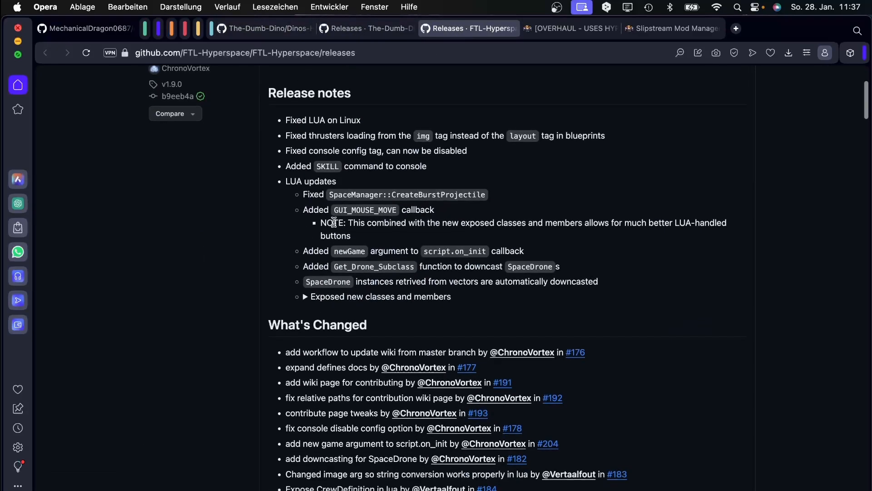
scroll(334, 221, "up", 4)
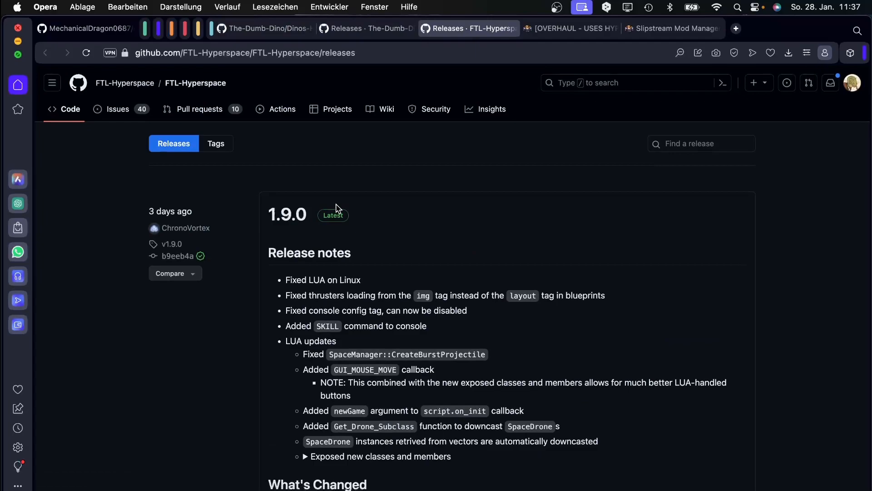
scroll(417, 210, "down", 8)
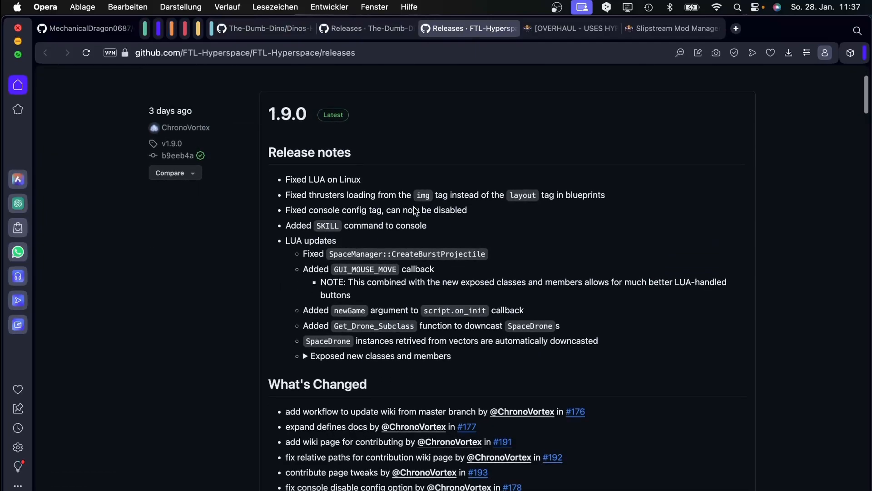
scroll(414, 210, "down", 2)
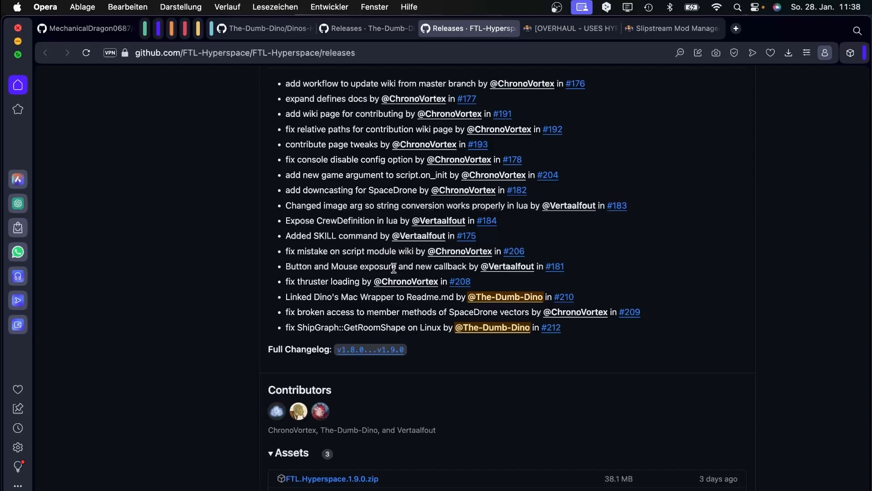
scroll(393, 268, "down", 4)
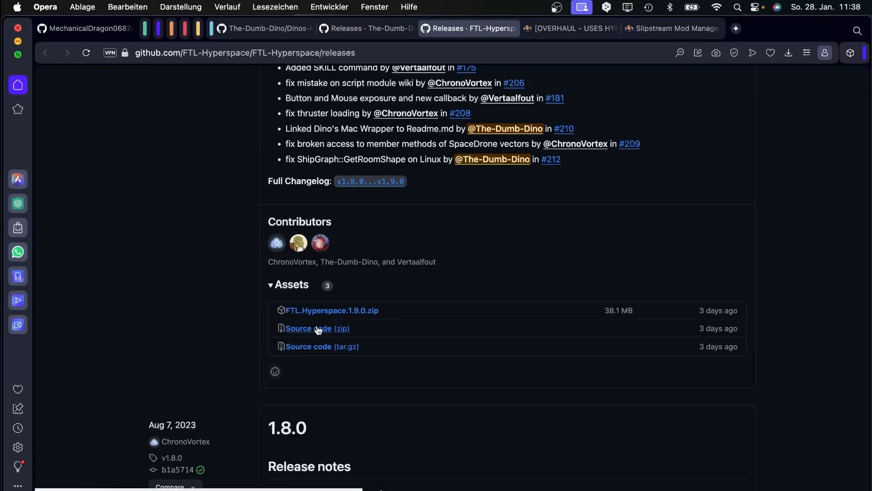
scroll(400, 310, "down", 20)
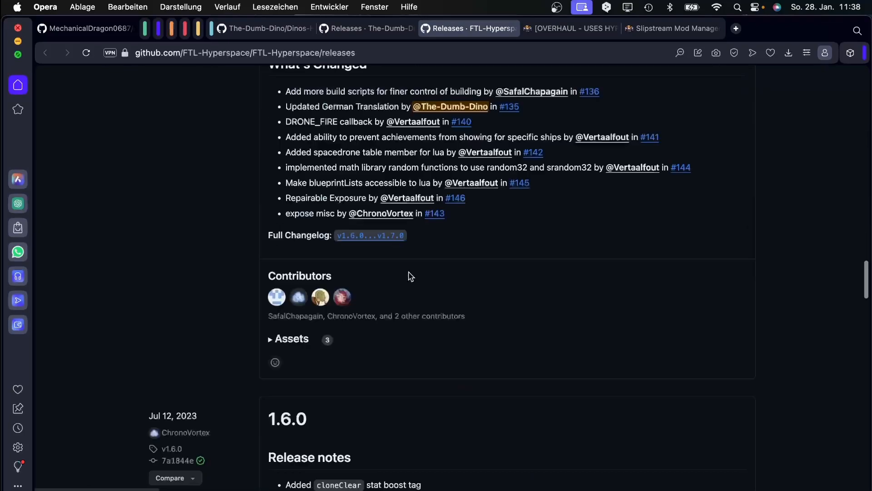
scroll(395, 263, "up", 20)
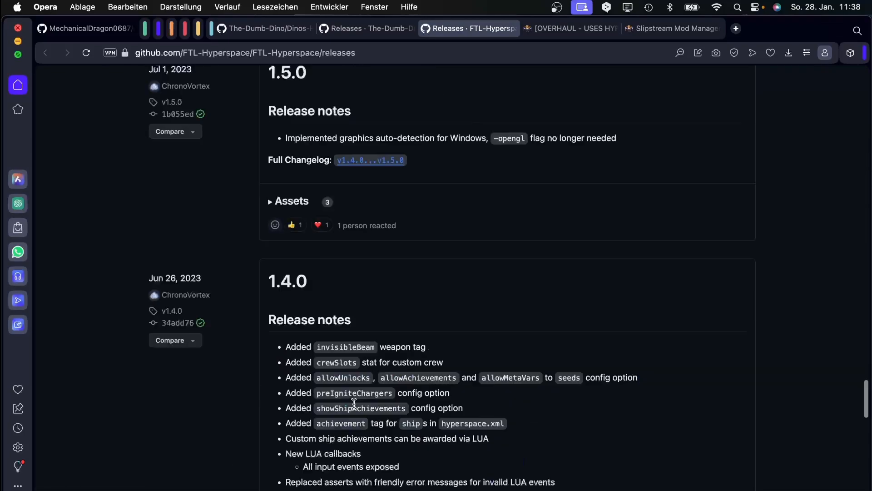
scroll(367, 381, "up", 15)
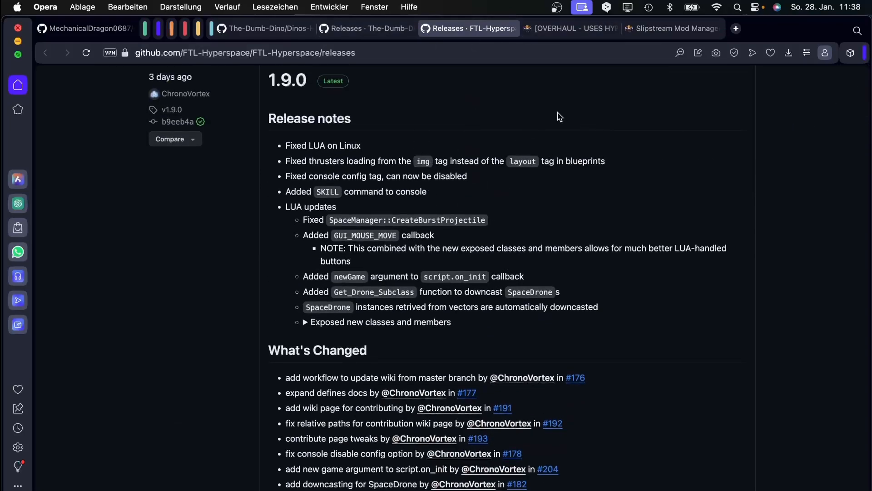
scroll(399, 340, "down", 8)
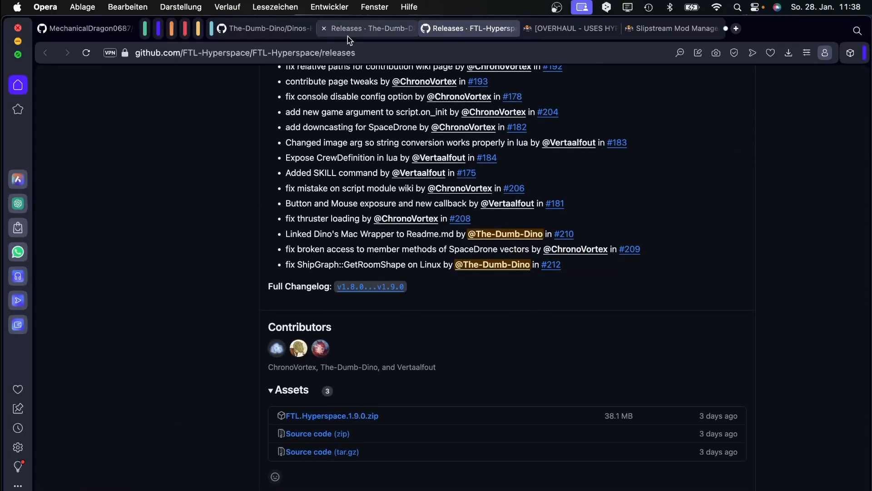
left_click(112, 481)
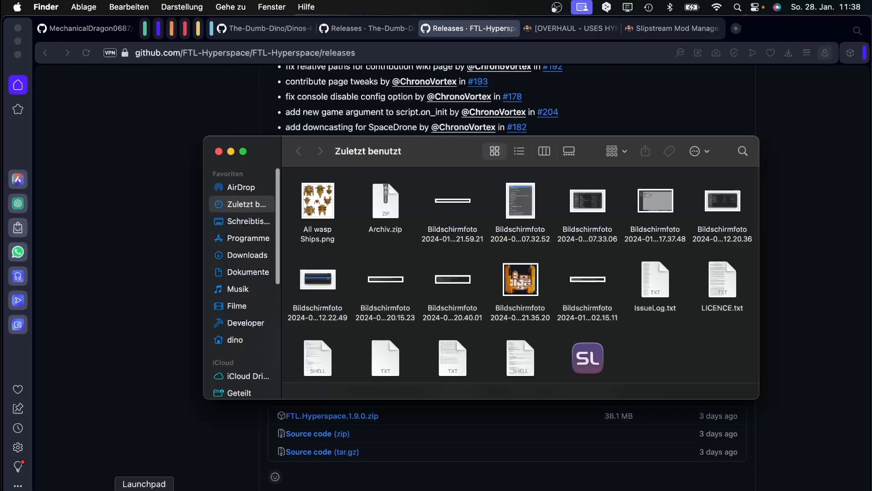
Find Dinos-Hyperspace-Wrapper.DMG in Downloads and download the FTL.Hyperspace.1.9.0.zip asset.
left_click(245, 255)
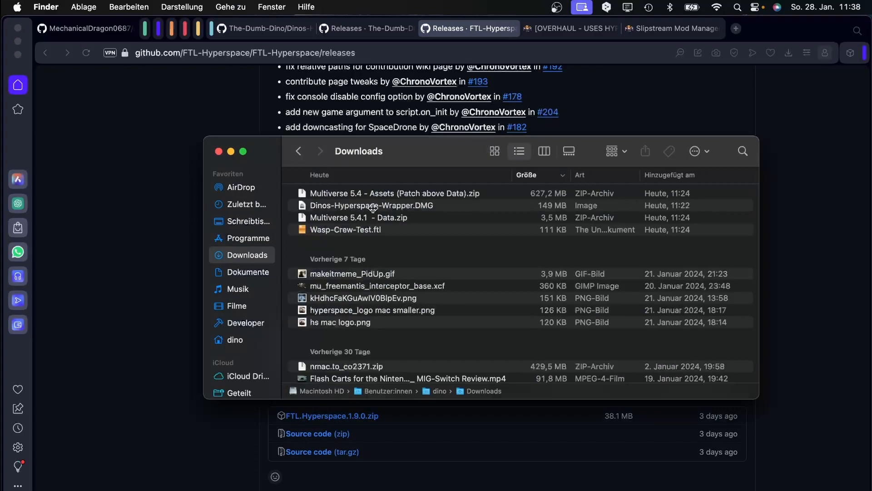
left_click(362, 206)
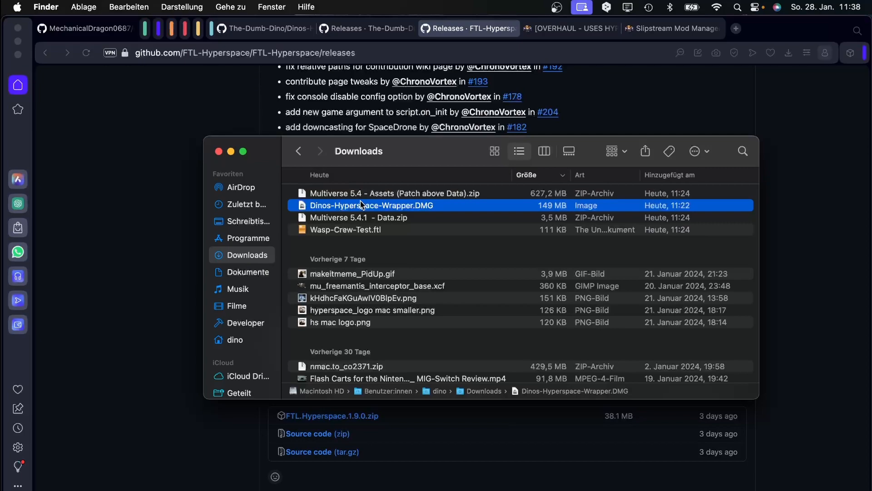
left_click_drag(369, 165, 717, 204)
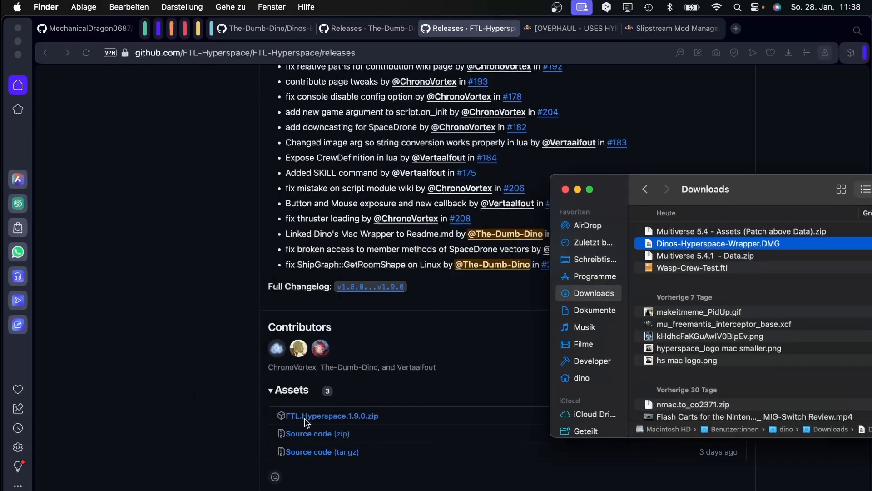
left_click(318, 417)
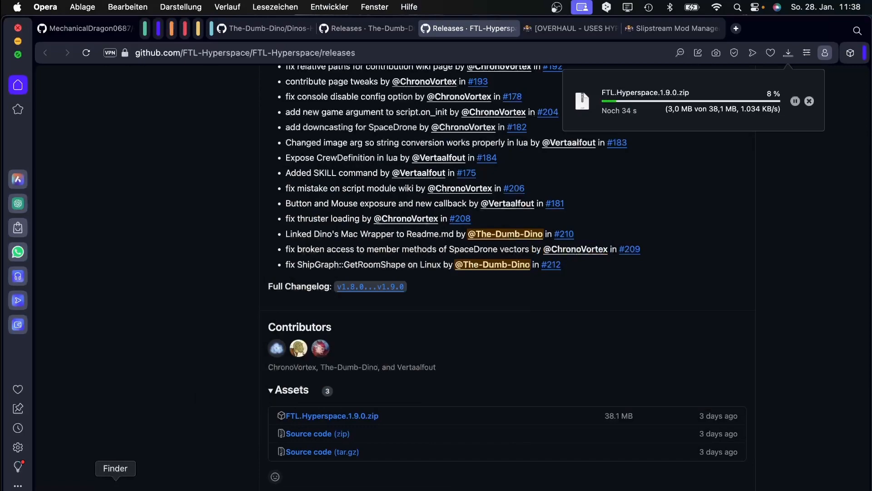
Mount the wrapper disk image and copy the app into the Schreibtisch desktop folder.
left_click(115, 488)
left_click_drag(728, 189, 291, 168)
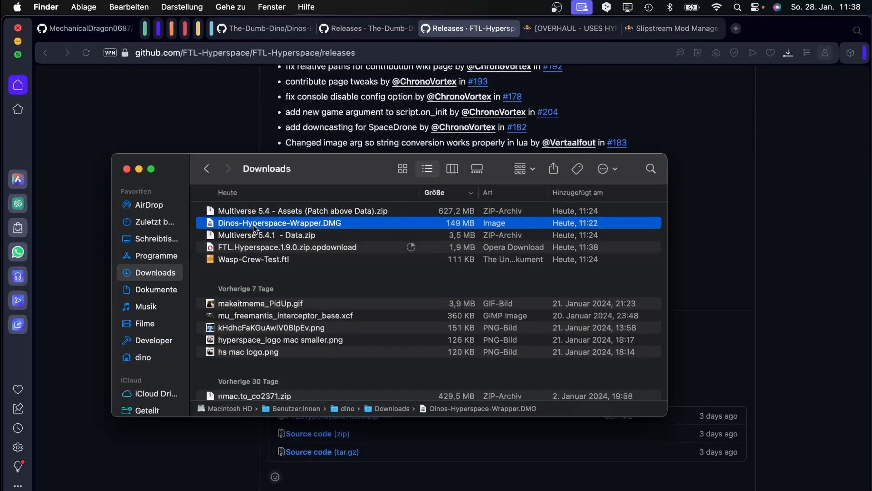
double_click(251, 226)
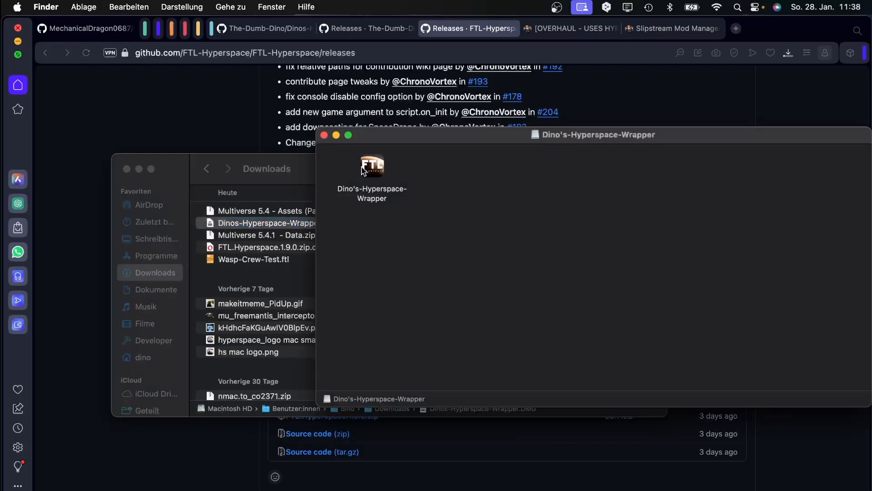
scroll(164, 298, "down", 5)
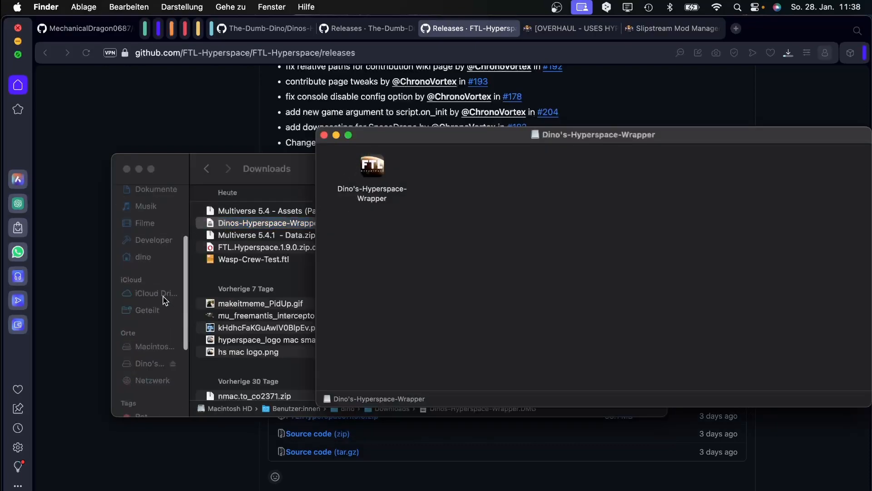
left_click_drag(379, 185, 147, 237)
scroll(174, 239, "up", 5)
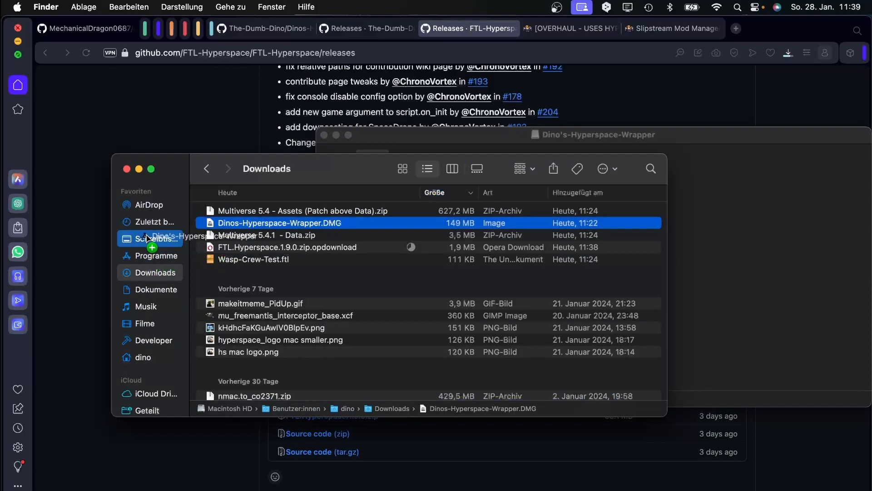
left_click_drag(146, 237, 148, 238)
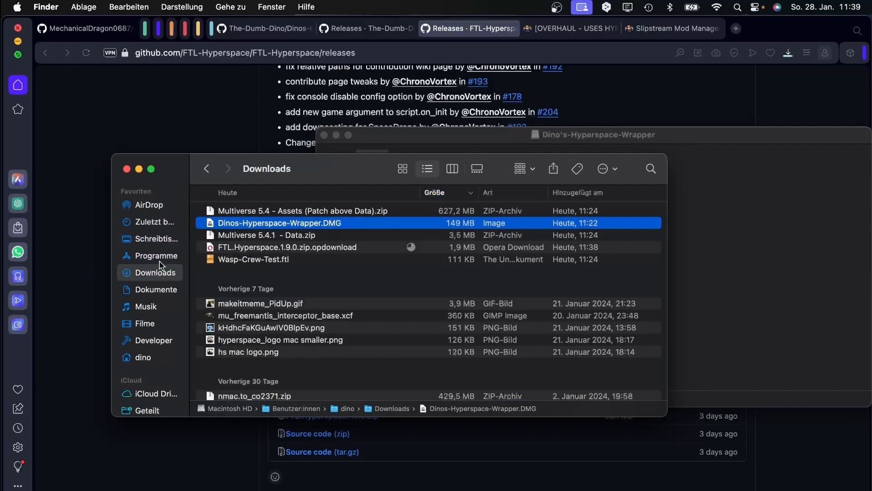
left_click(160, 241)
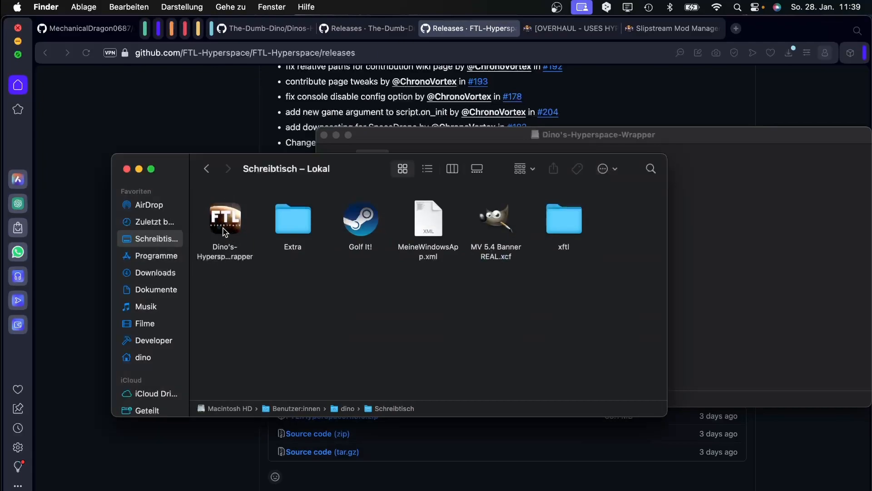
Try launching the wrapper, compare the unverified-developer warning with the README, then cancel it.
left_click(227, 216)
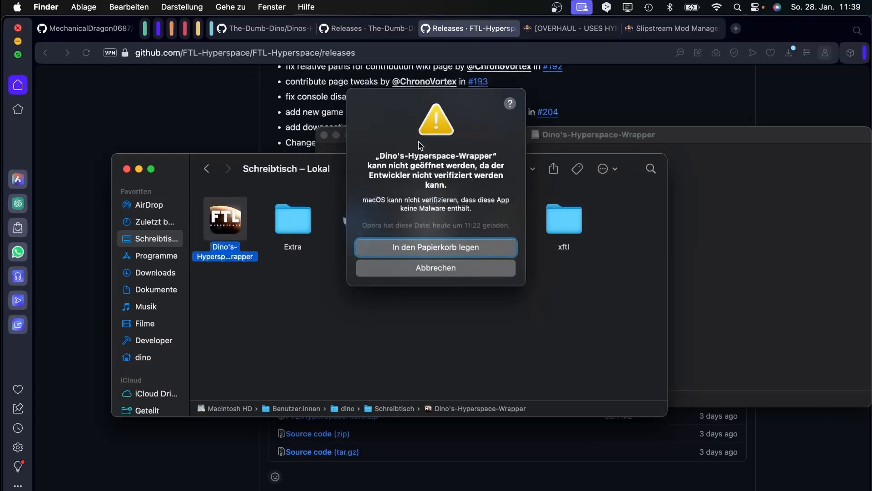
left_click_drag(416, 97, 375, 157)
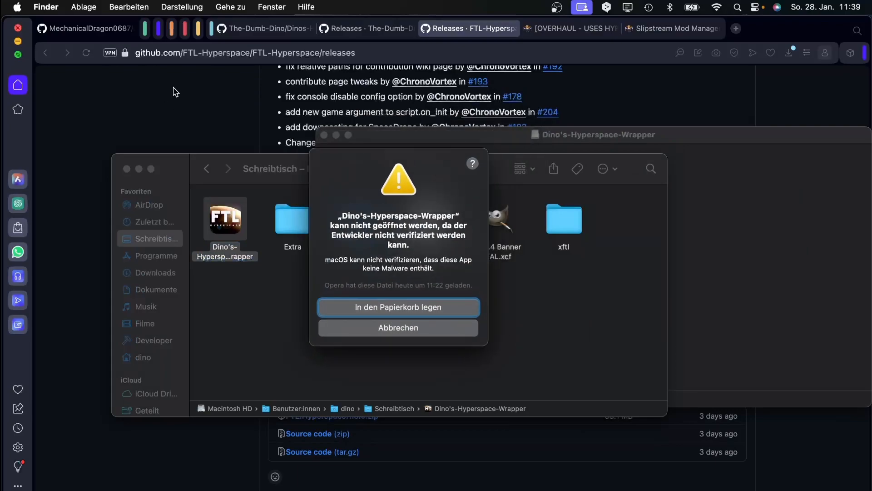
left_click(275, 28)
scroll(249, 203, "down", 8)
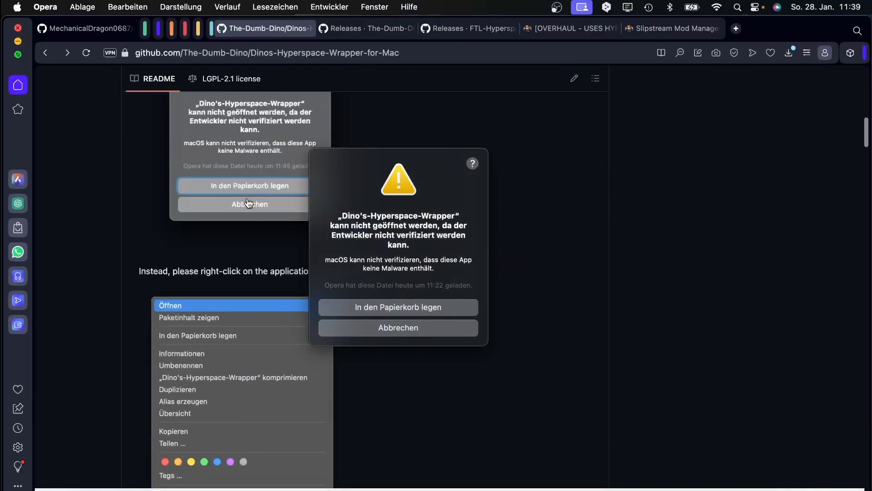
scroll(248, 203, "up", 5)
scroll(191, 245, "down", 3)
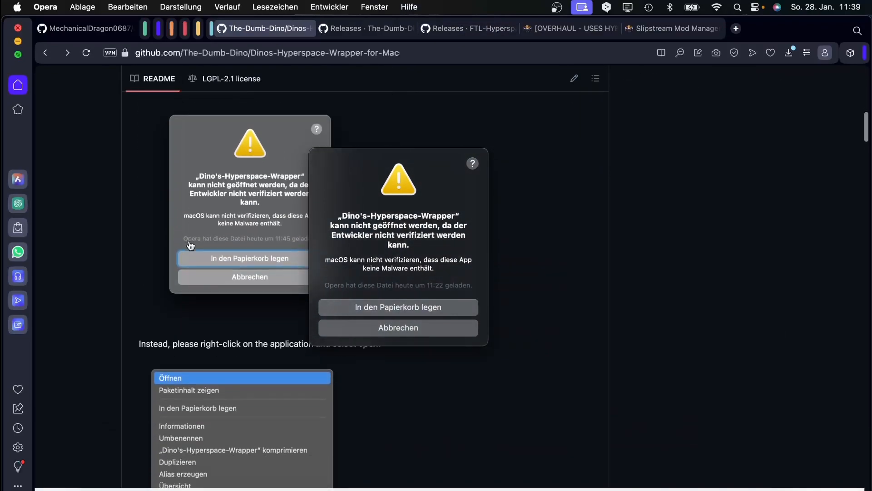
scroll(191, 245, "up", 3)
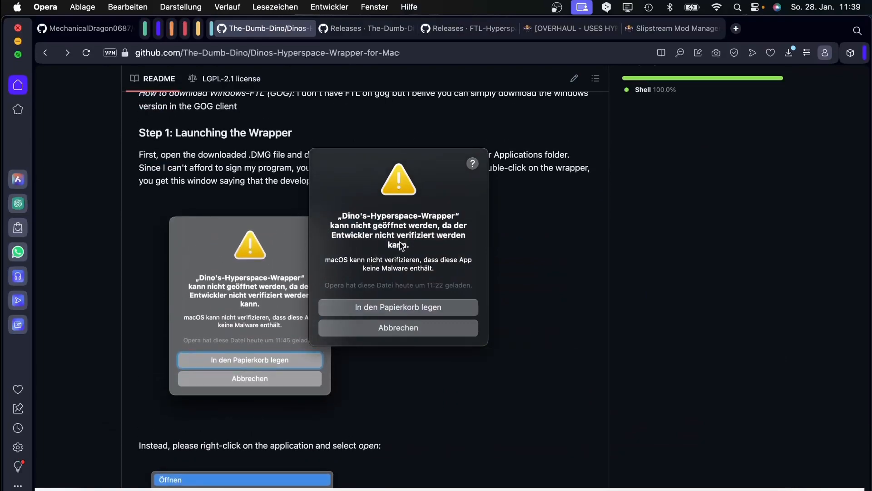
left_click_drag(371, 161, 395, 224)
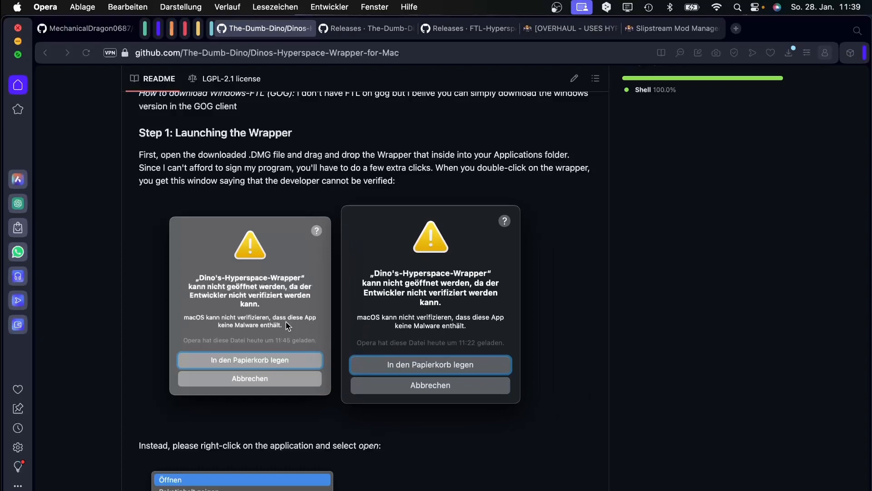
scroll(289, 326, "down", 10)
scroll(312, 315, "up", 6)
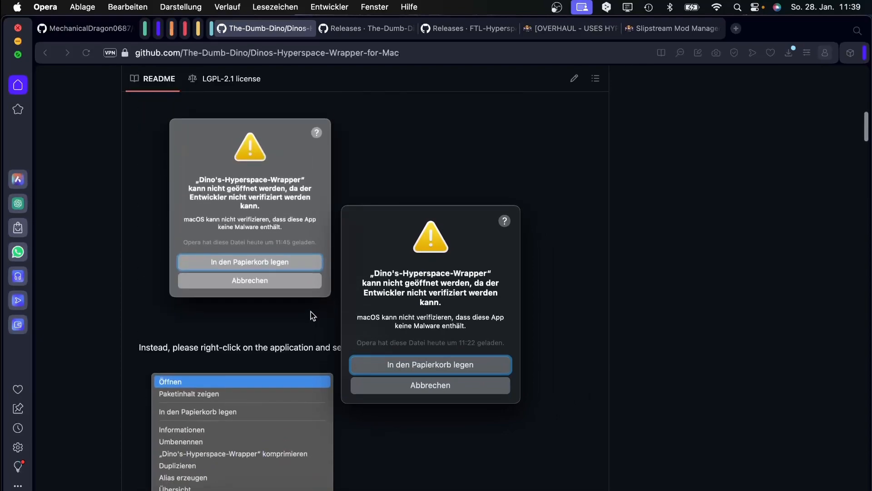
left_click(414, 390)
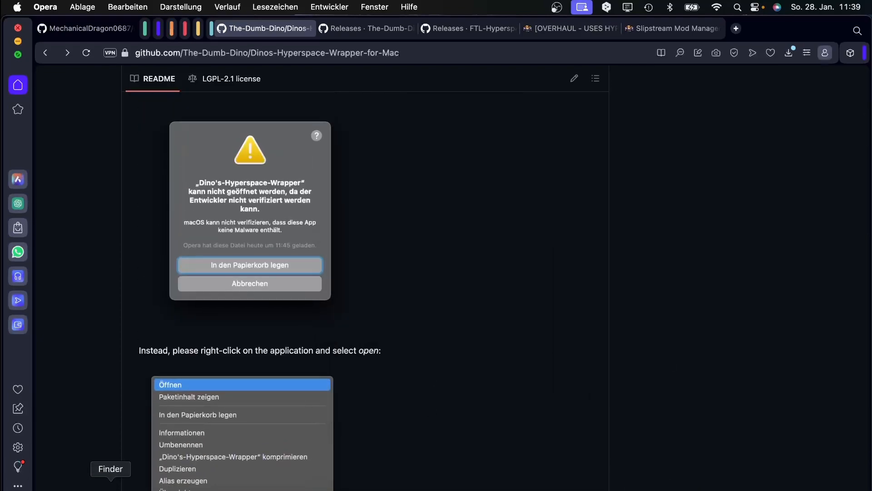
Open the wrapper app through right-click Öffnen and confirm the unverified-developer prompt.
left_click(123, 485)
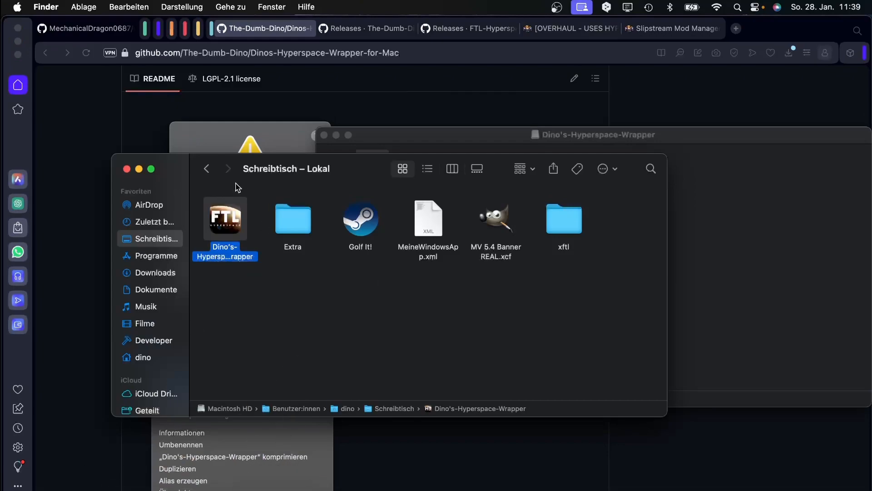
left_click_drag(242, 178, 494, 150)
scroll(151, 282, "down", 5)
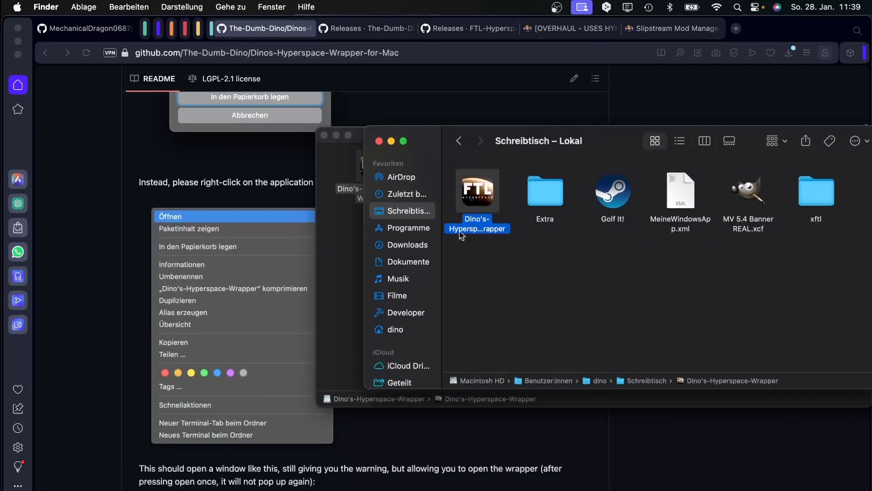
right_click(490, 190)
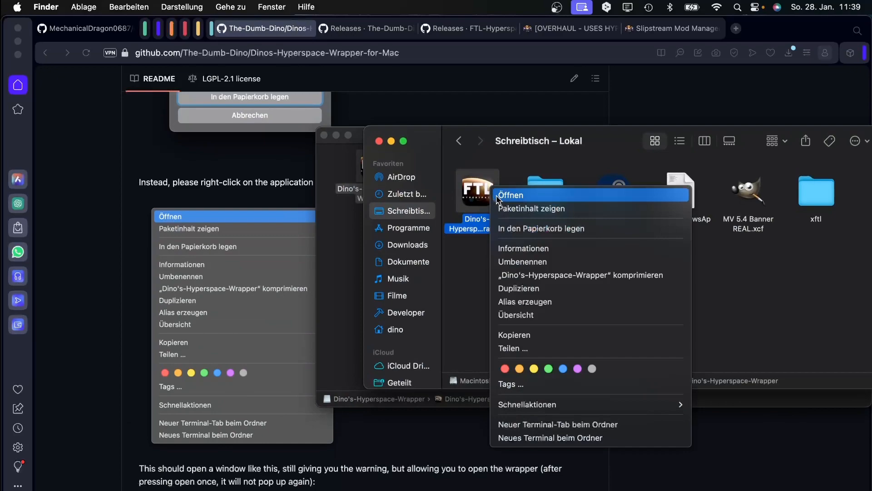
left_click(498, 196)
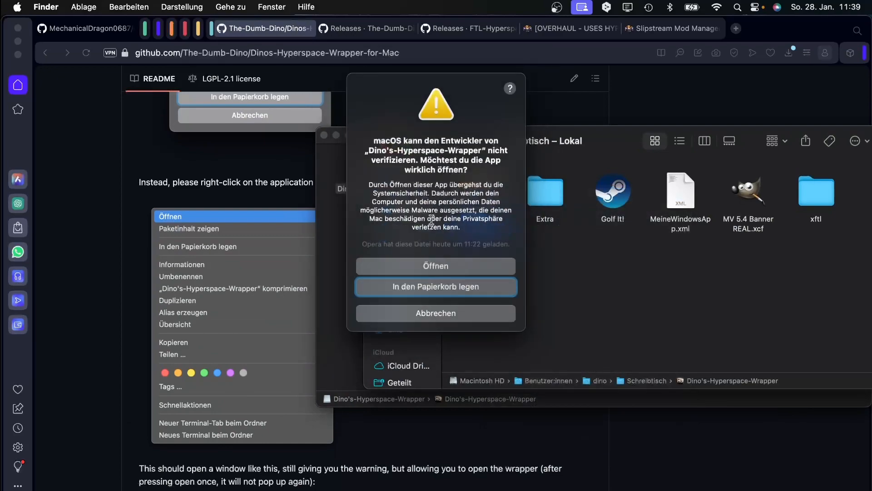
left_click_drag(412, 82, 197, 140)
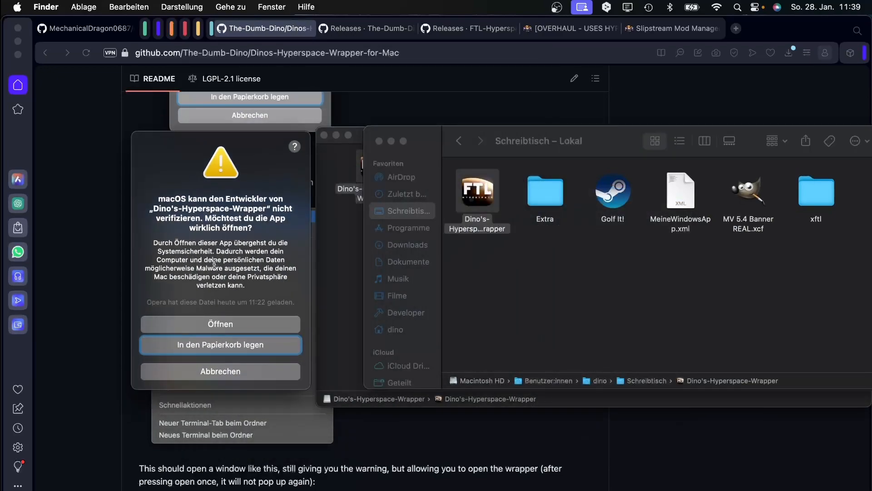
left_click(223, 324)
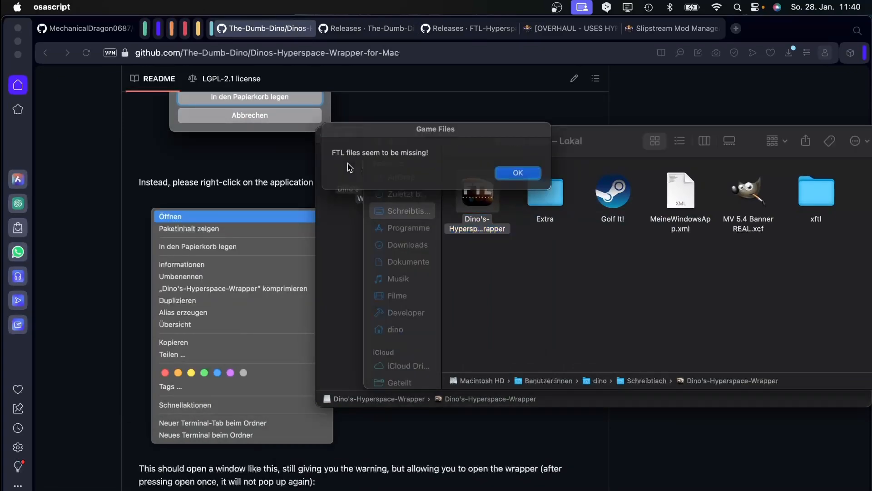
Close the disk image window and acknowledge the 'FTL files seem to be missing' message.
left_click_drag(401, 139, 702, 179)
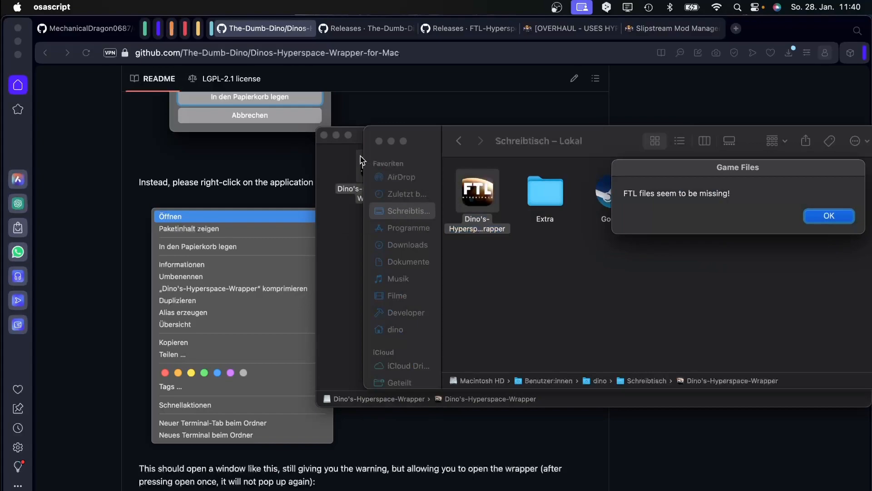
left_click(325, 135)
scroll(383, 217, "down", 5)
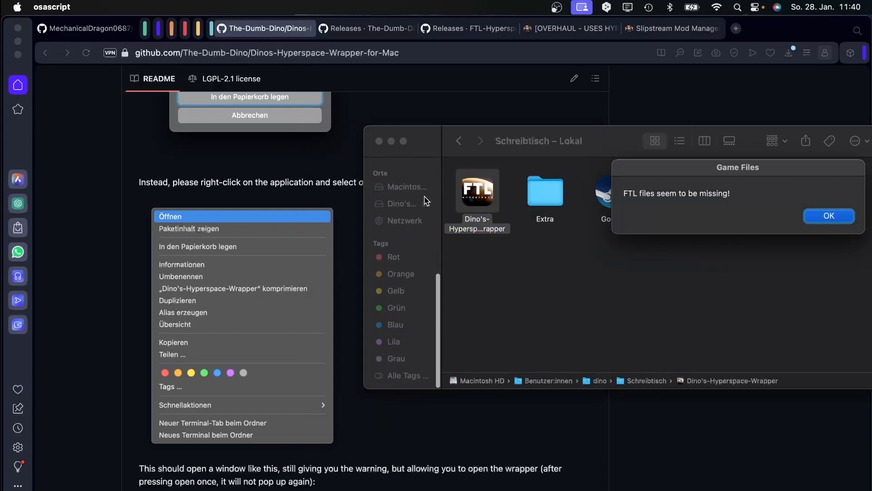
left_click(426, 208)
scroll(426, 208, "up", 5)
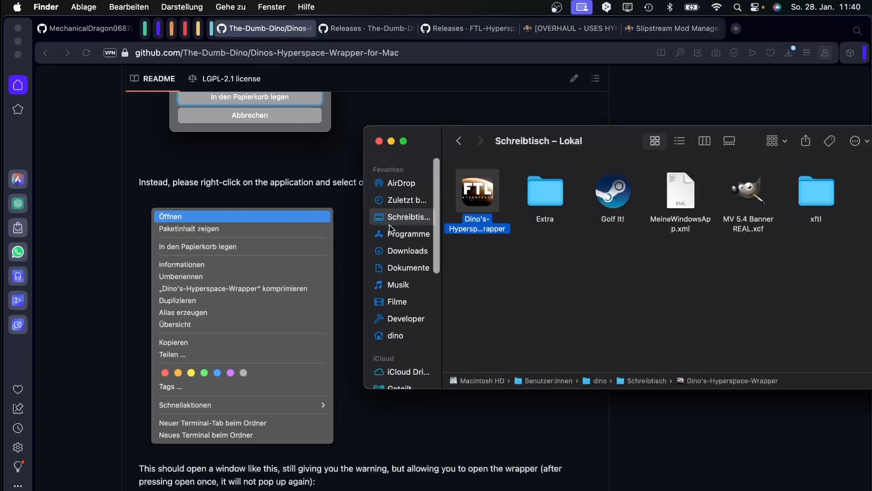
left_click(404, 244)
left_click_drag(563, 138, 294, 170)
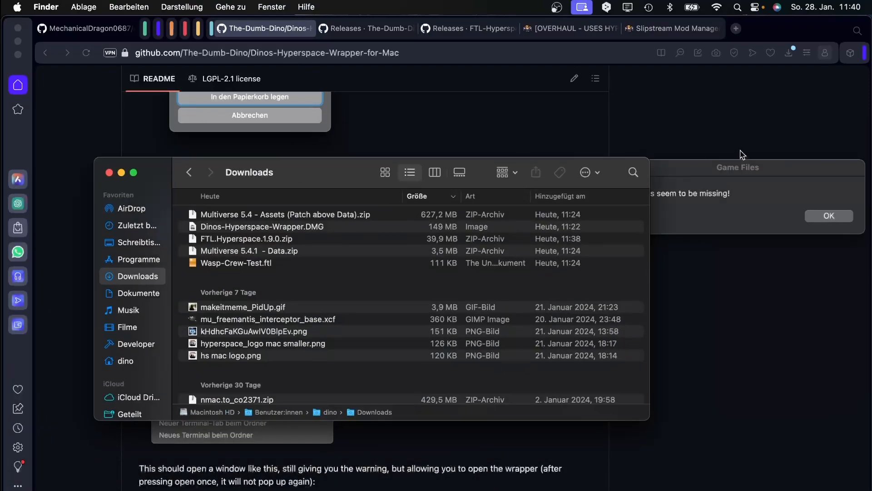
left_click_drag(850, 191, 403, 185)
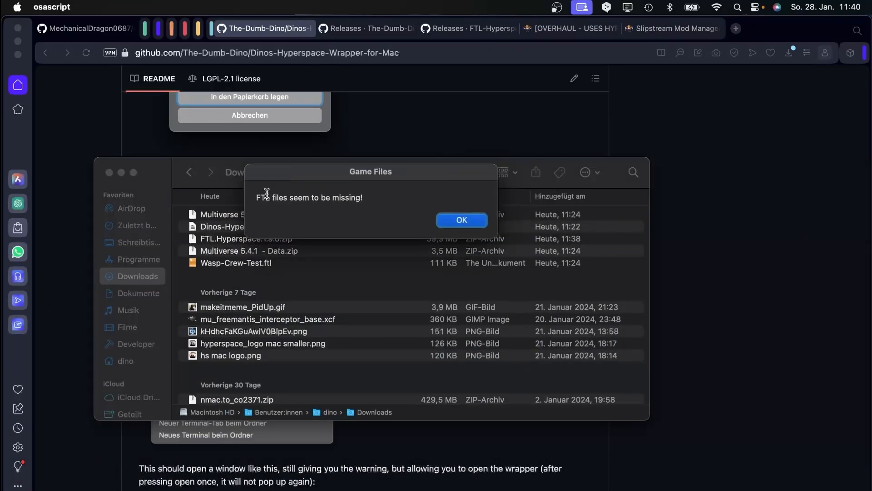
left_click_drag(257, 194, 366, 197)
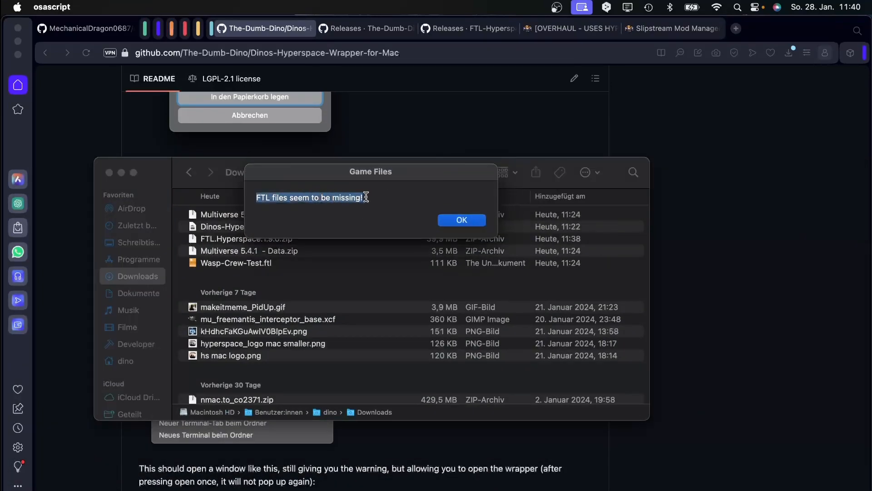
left_click(460, 221)
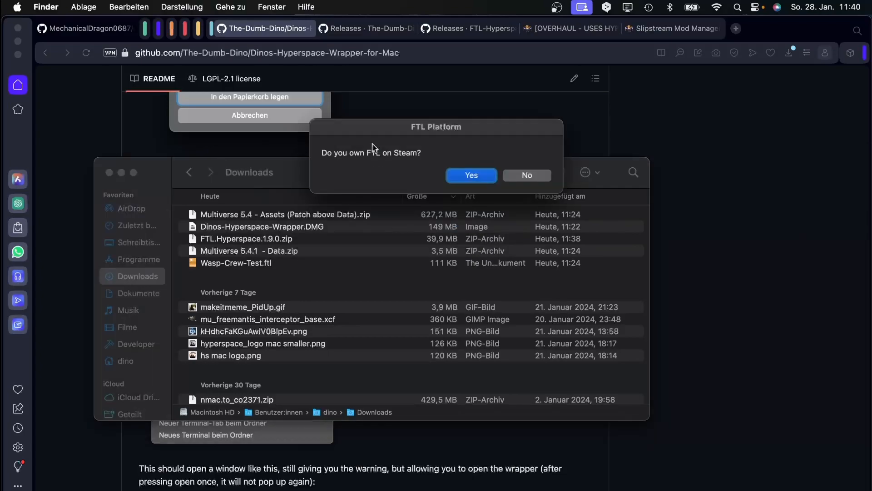
Answer Yes to owning FTL on Steam and Yes to auto-downloading the Windows copy.
left_click_drag(434, 137, 303, 223)
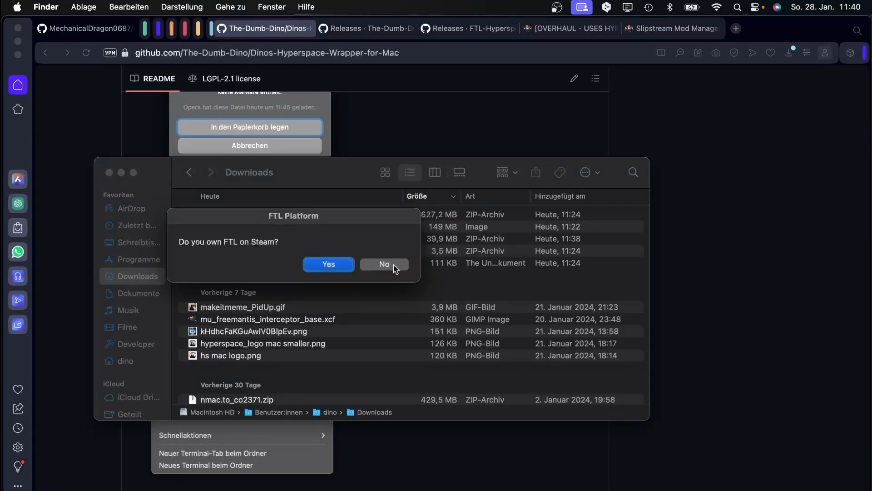
left_click(329, 265)
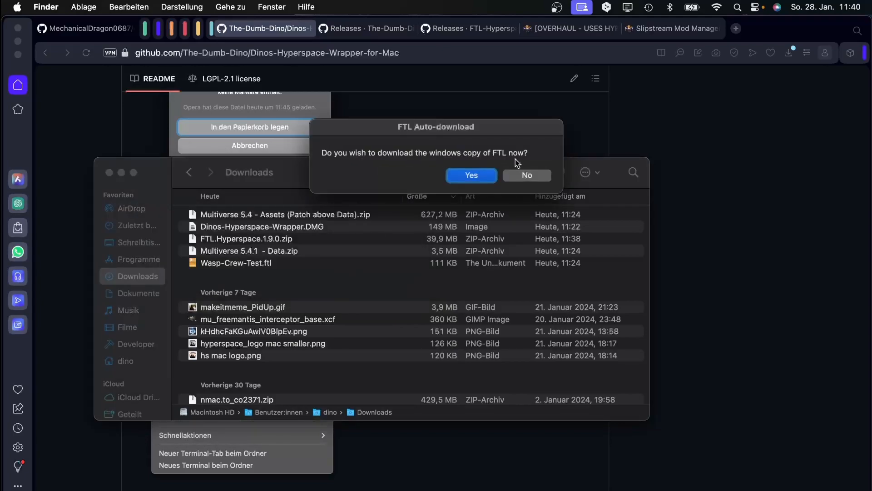
left_click_drag(456, 132, 296, 259)
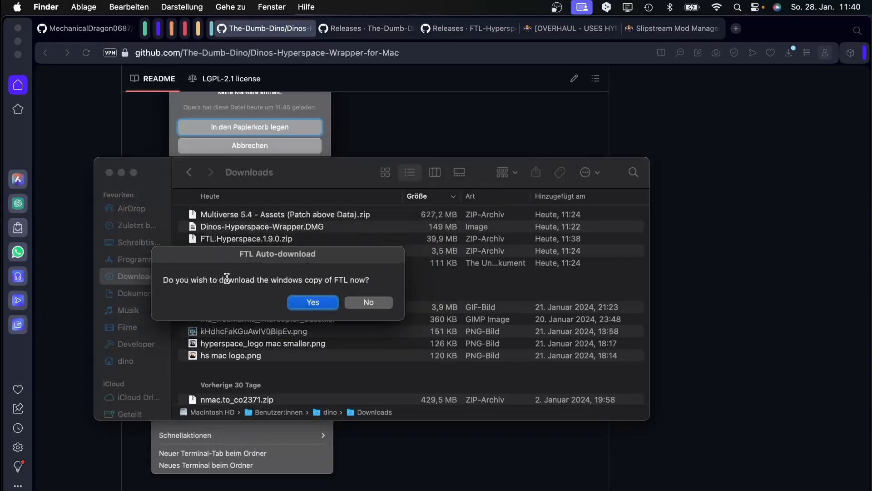
left_click(313, 303)
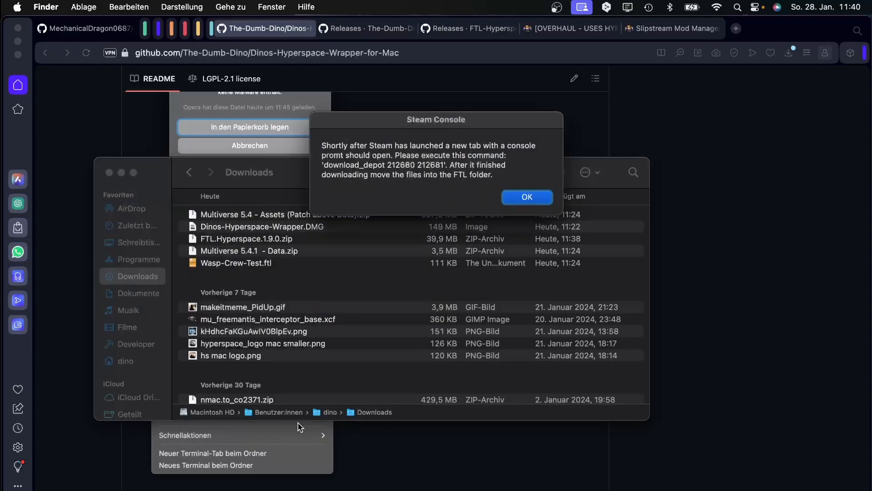
left_click_drag(407, 136, 473, 168)
left_click_drag(389, 197, 523, 194)
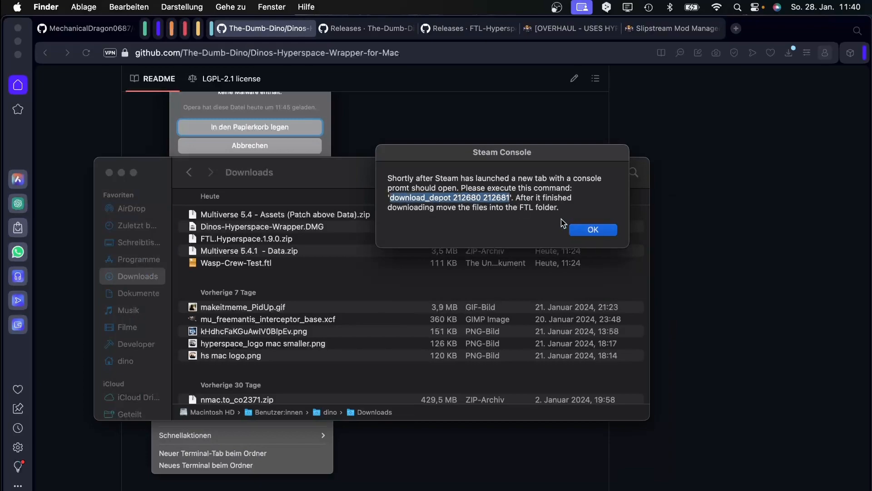
right_click(462, 195)
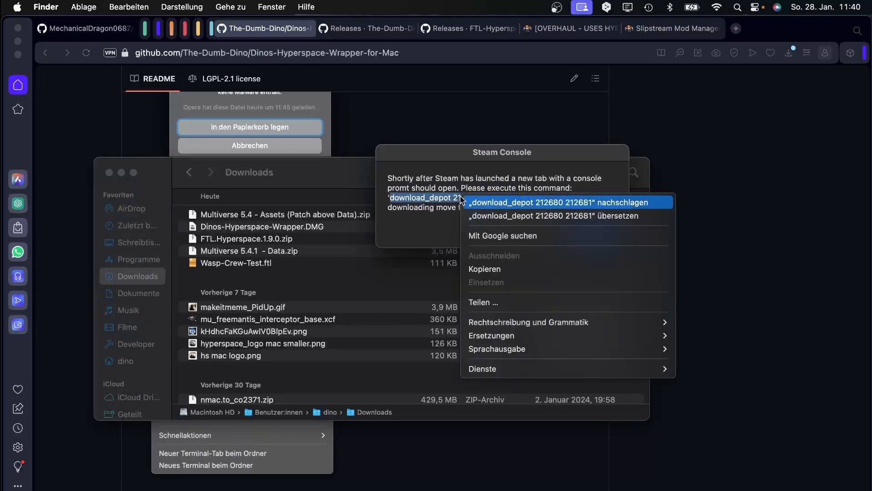
left_click(439, 233)
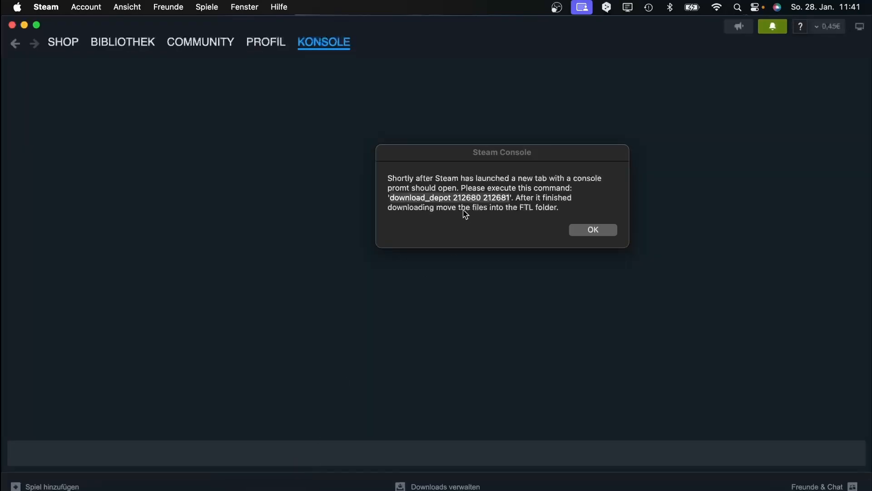
Place the instructions beside Steam's console and reselect the download_depot command.
left_click_drag(415, 158, 601, 156)
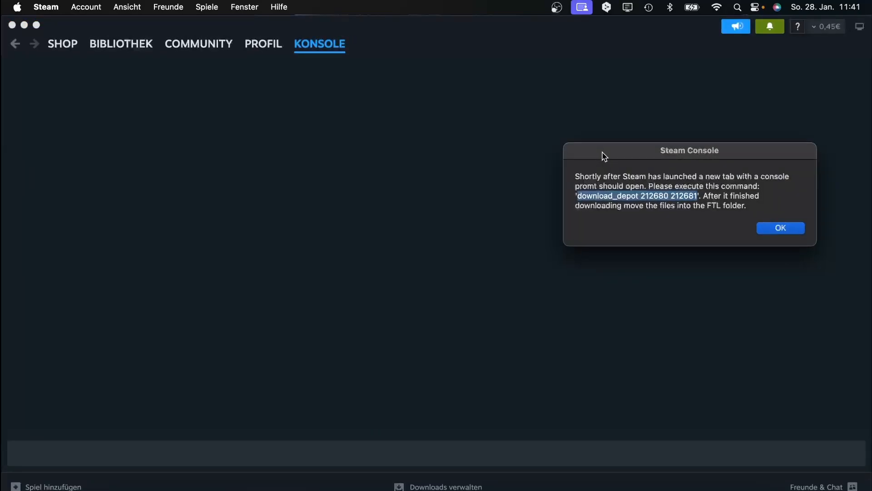
left_click(402, 443)
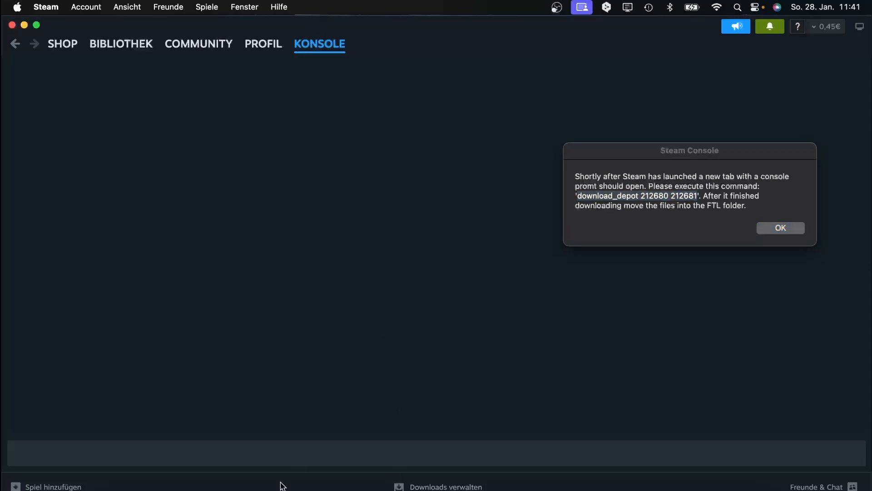
left_click(276, 447)
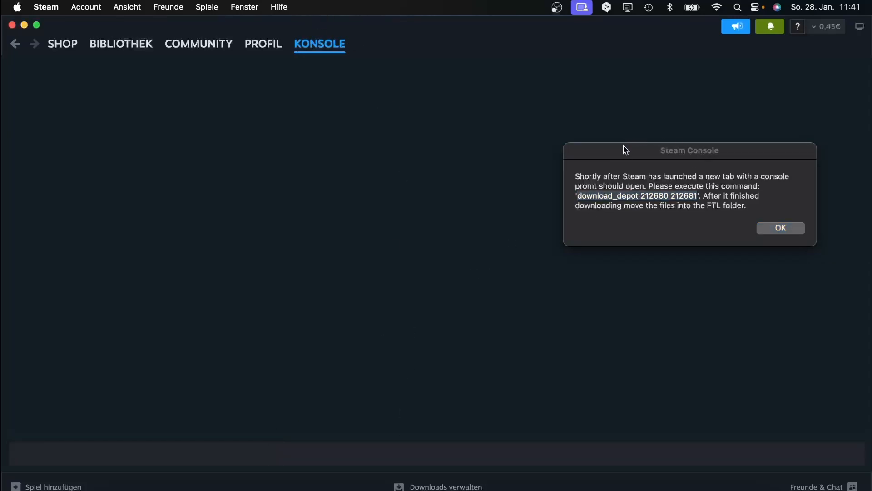
left_click_drag(625, 148, 626, 125)
left_click(80, 445)
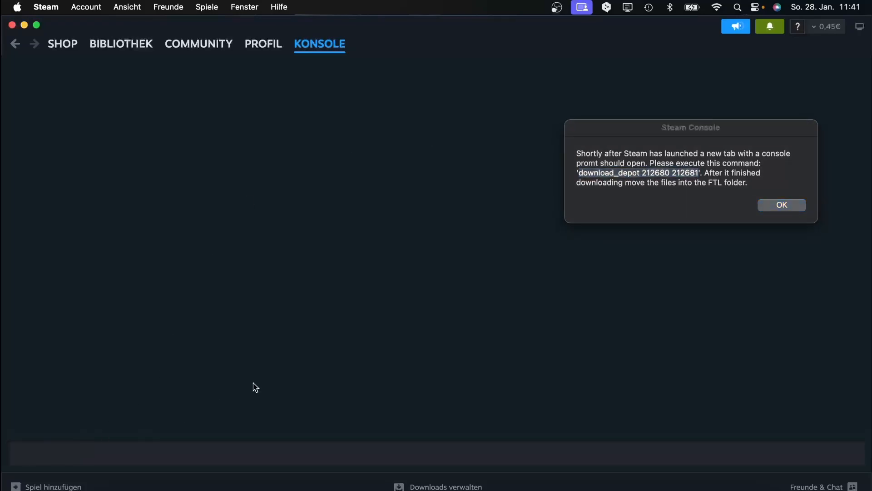
left_click(582, 176)
left_click(581, 173)
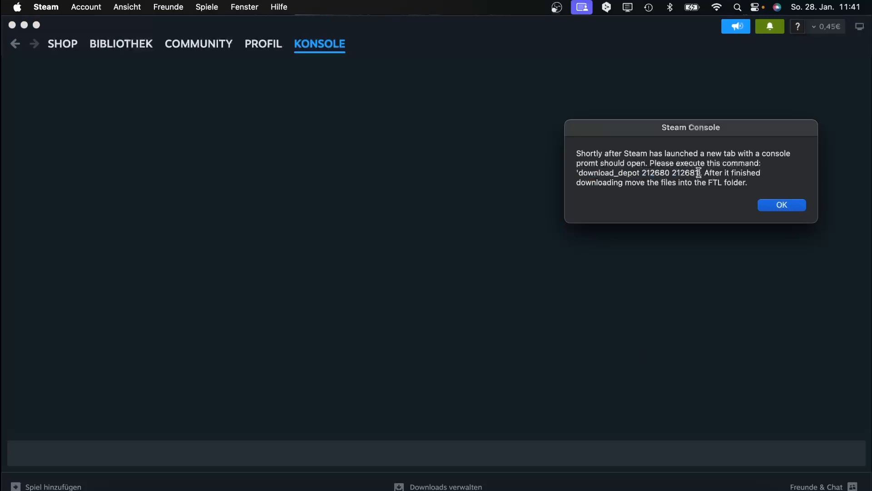
left_click_drag(699, 173, 582, 169)
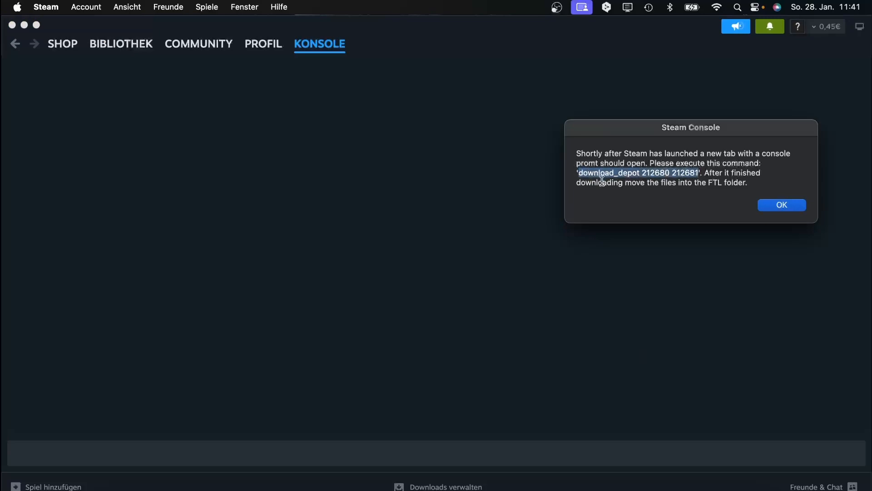
left_click(374, 456)
key("super+v")
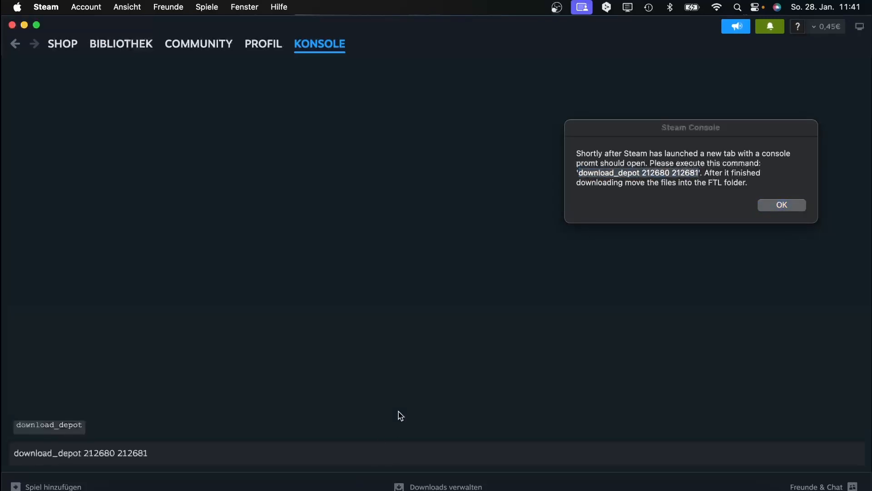
key("Return")
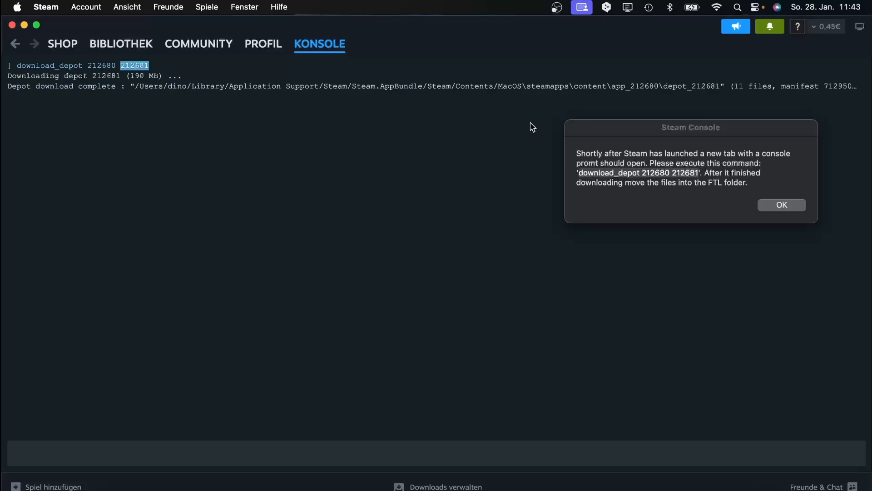
left_click_drag(618, 128, 636, 209)
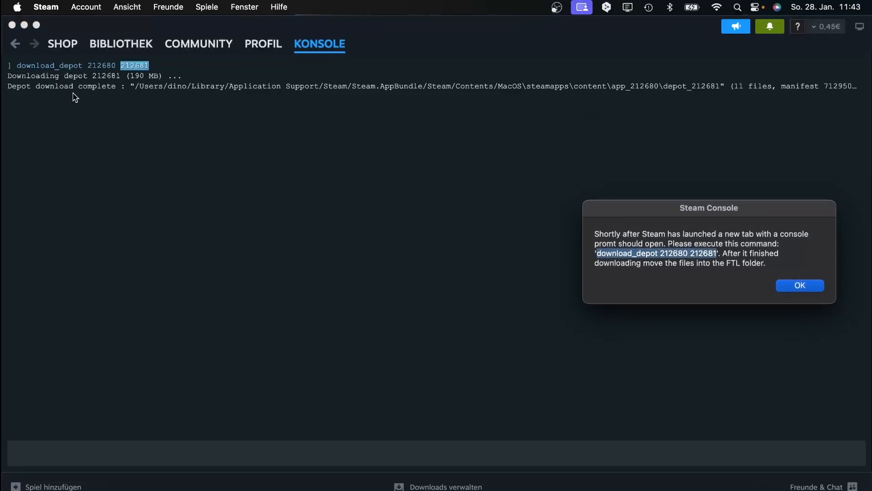
left_click(42, 87)
left_click(138, 85)
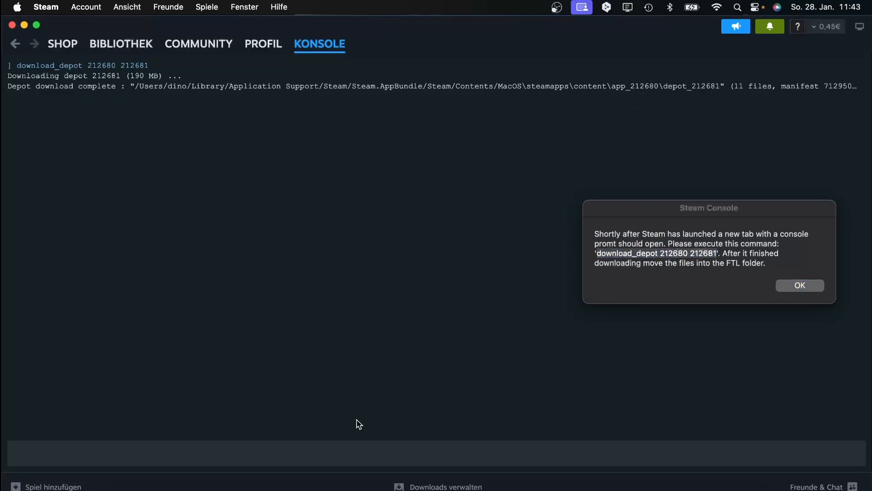
left_click(175, 485)
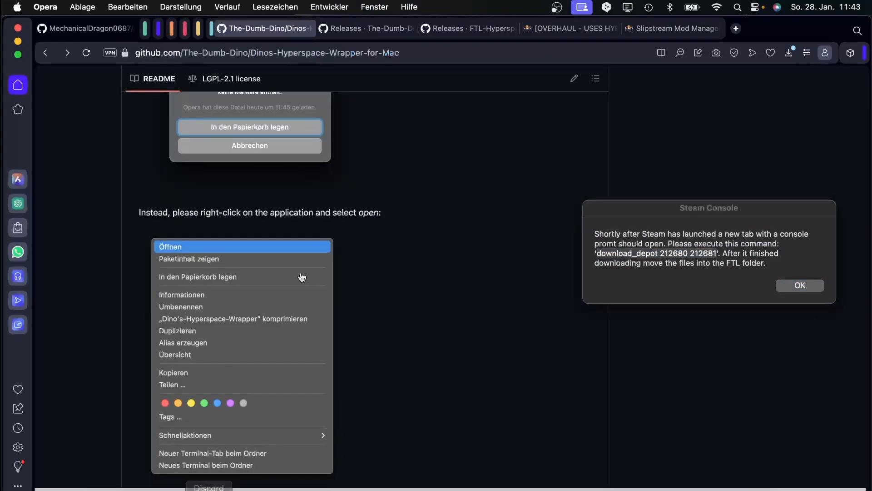
Scroll the README to the depot folder path containing the [YOUR USER] placeholder.
scroll(302, 278, "down", 15)
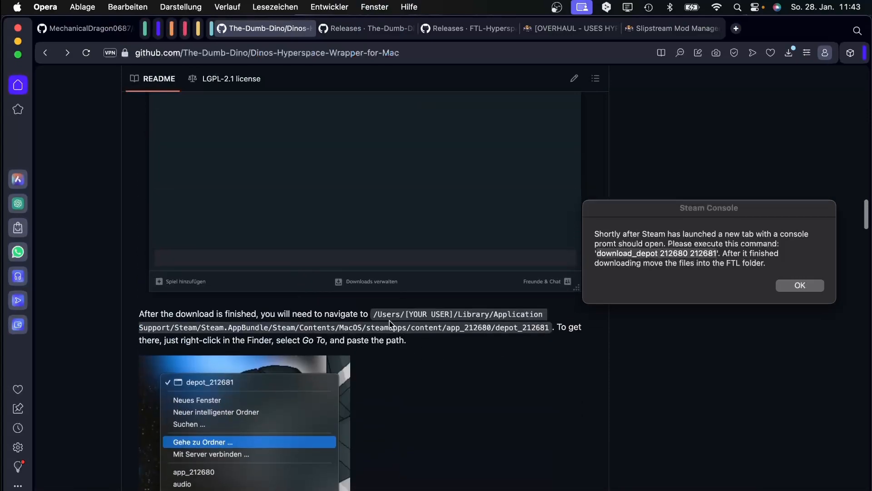
left_click_drag(405, 314, 454, 313)
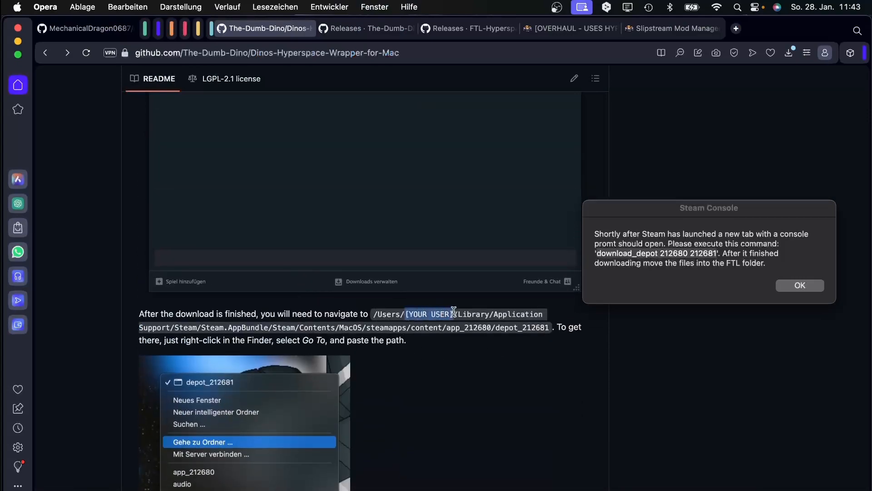
left_click(411, 317)
left_click(121, 489)
scroll(128, 281, "down", 3)
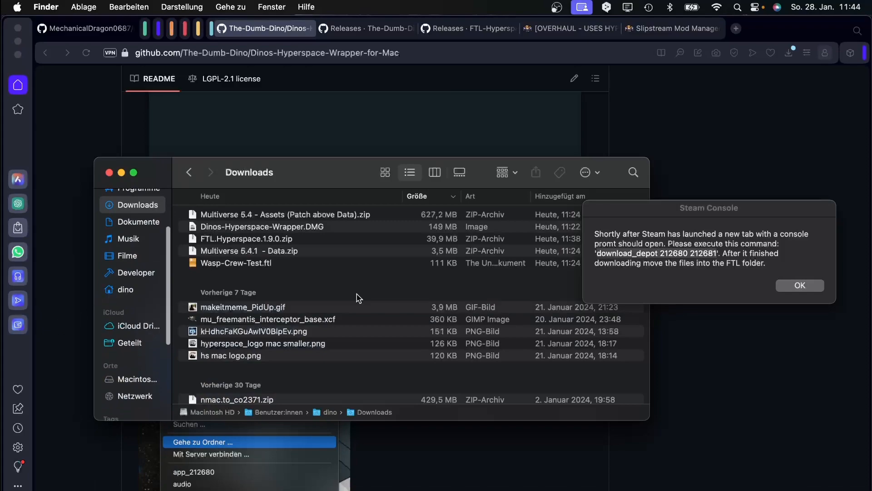
left_click_drag(260, 173, 632, 276)
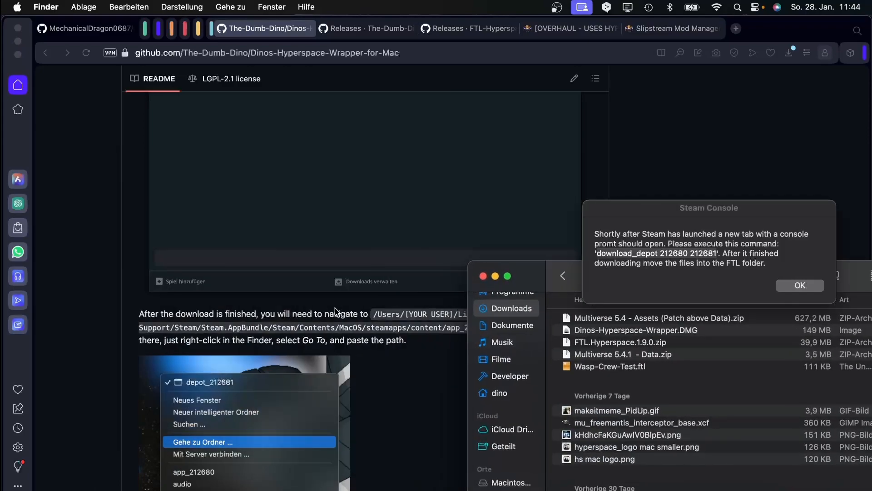
left_click_drag(387, 313, 431, 313)
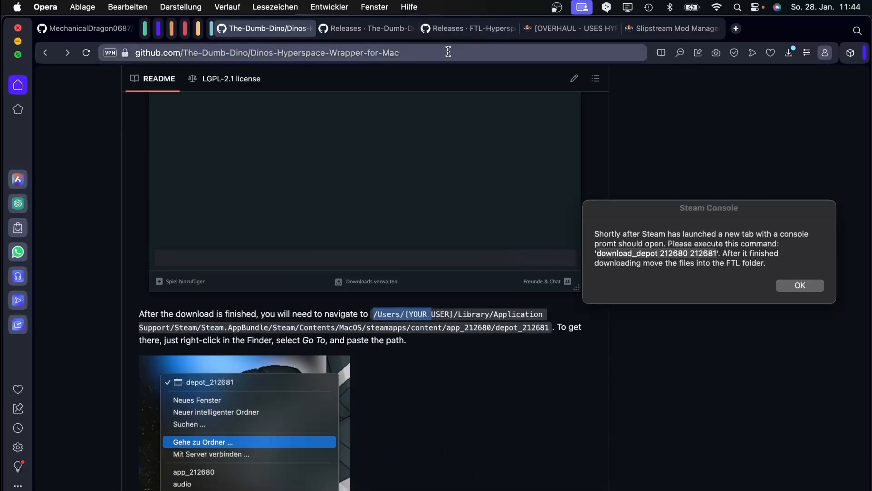
left_click(373, 313)
Copy the depot path into the address bar, replace [YOUR USER] with the username, and cut it.
left_click_drag(375, 314, 551, 328)
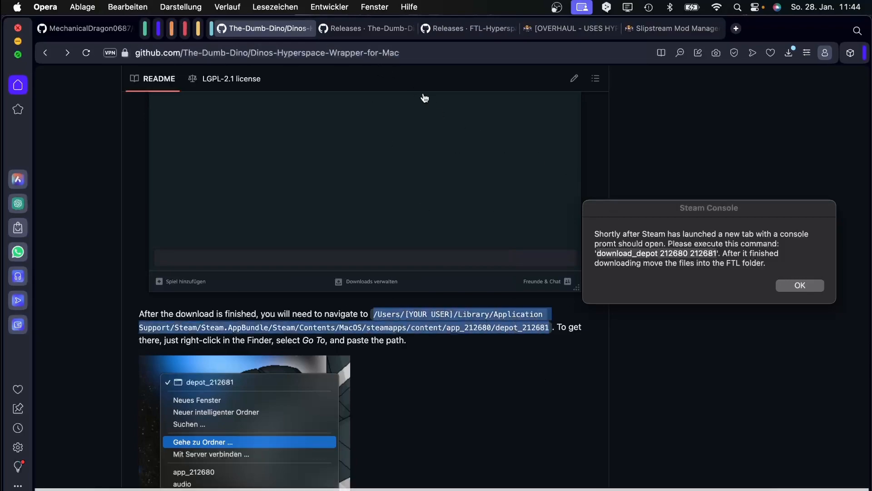
left_click(368, 54)
key("super+c")
key("super+v")
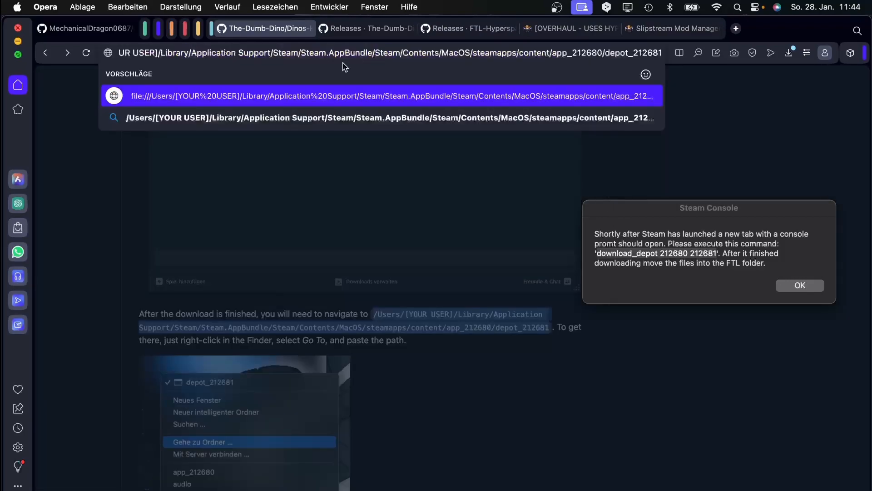
mouse_move(158, 53)
left_mouse_down()
mouse_move(47, 53)
mouse_move(147, 52)
left_mouse_up()
type("dino")
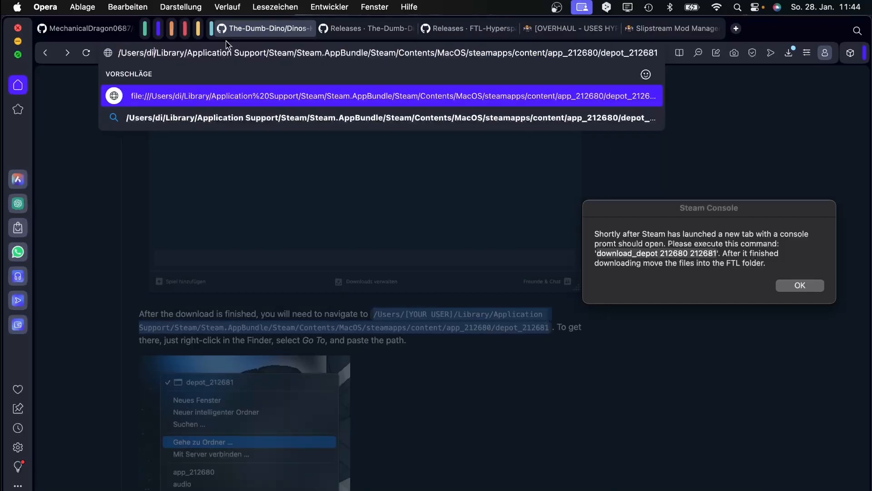
key("super+a")
key("BackSpace")
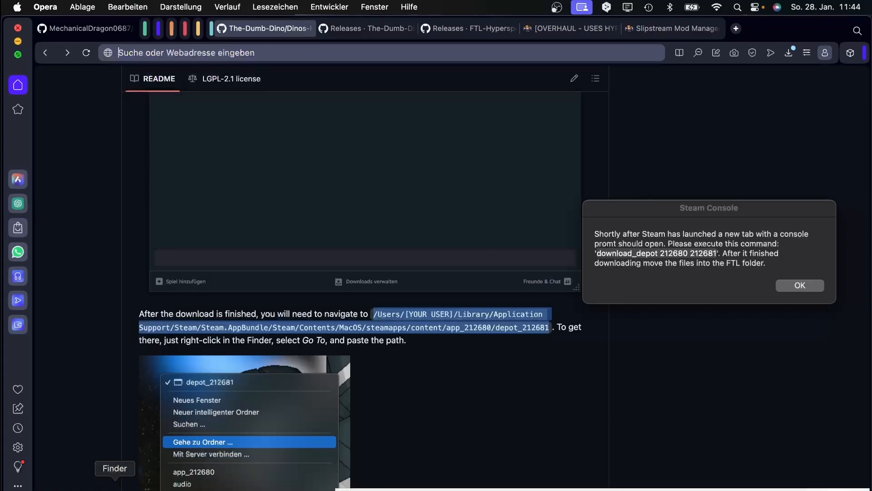
Open depot_212681 through Finder's Gehe zu Ordner using the pasted depot path.
right_click(114, 485)
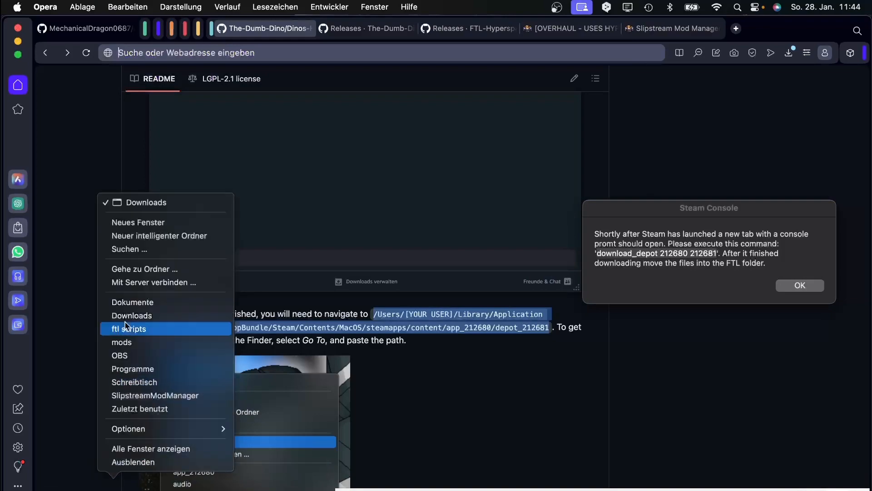
left_click(136, 270)
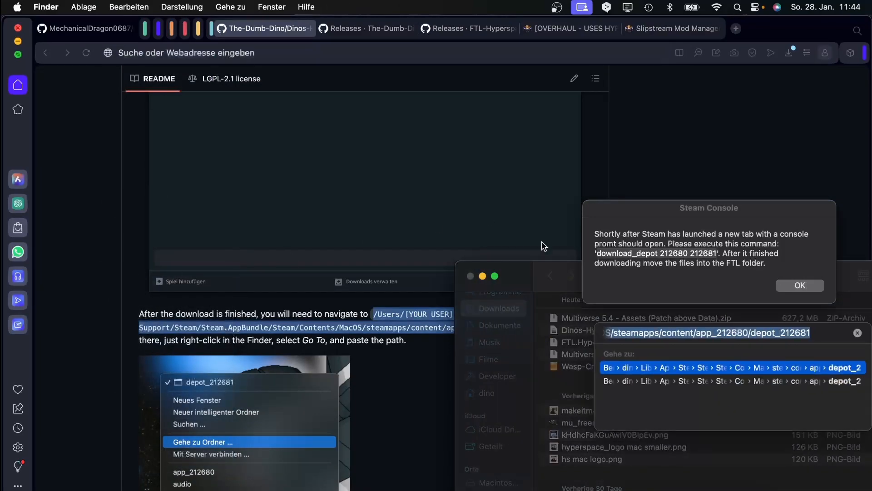
left_click_drag(551, 266, 160, 135)
key("BackSpace")
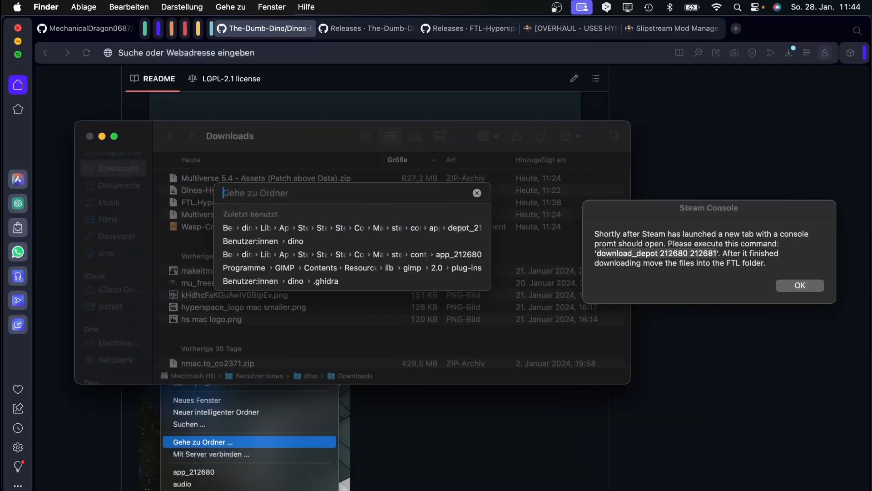
key("super+v")
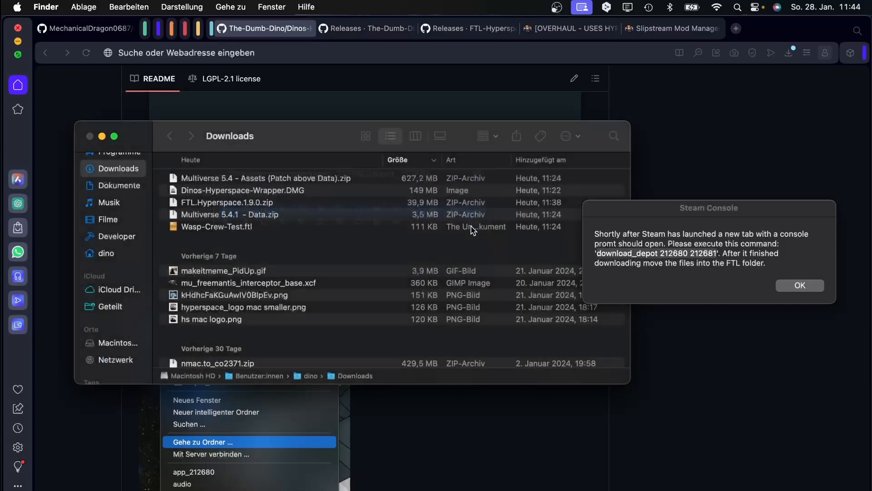
left_click(373, 227)
Inspect the downloaded depot files and confirm in the wrapper that the download finished.
left_click_drag(271, 130, 262, 104)
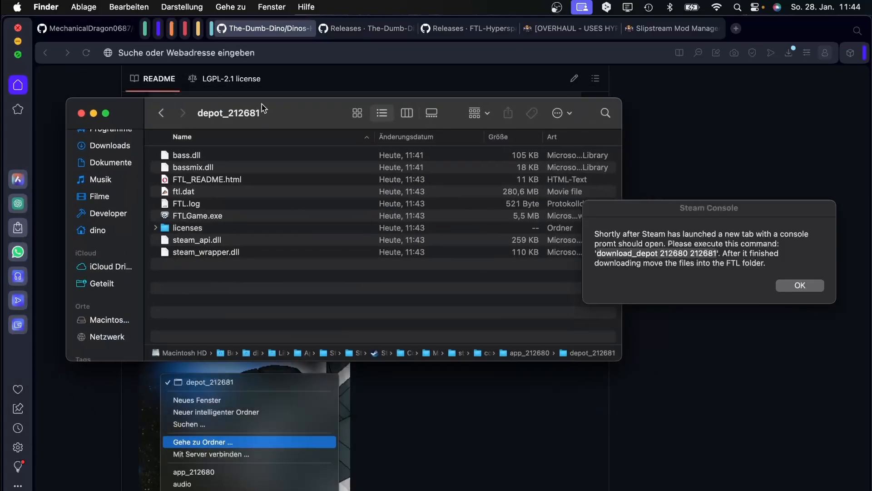
left_click_drag(234, 281, 202, 252)
left_click(207, 283)
left_click_drag(246, 111, 236, 93)
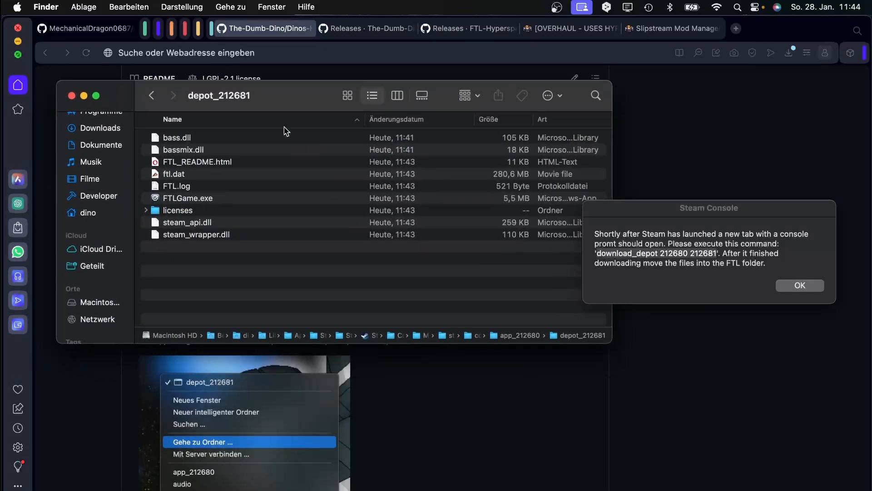
left_click(787, 287)
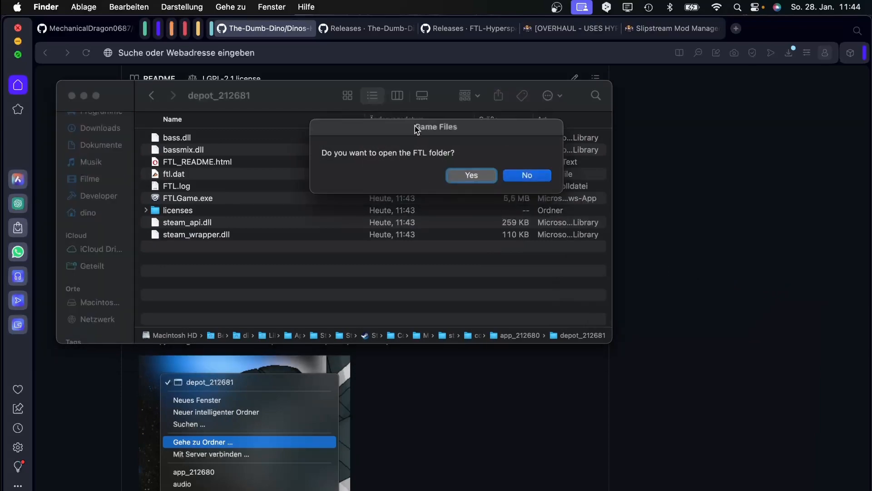
left_click_drag(417, 129, 340, 212)
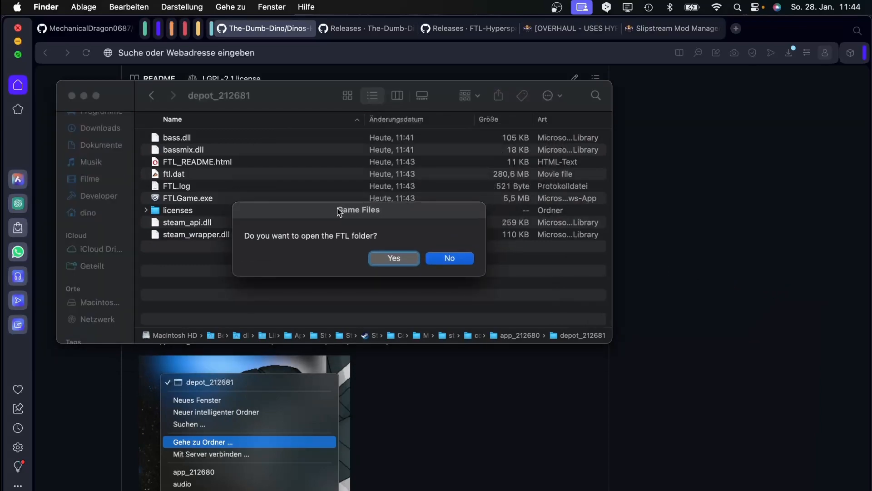
Accept opening the FTL folder and open Downloads in a separate Finder window beside it.
left_click(394, 259)
left_click_drag(218, 123, 582, 176)
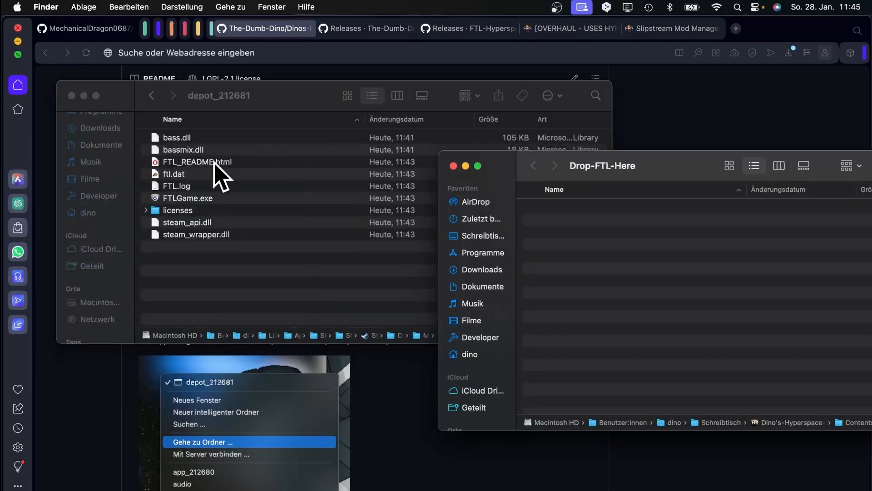
scroll(93, 193, "up", 5)
right_click(95, 200)
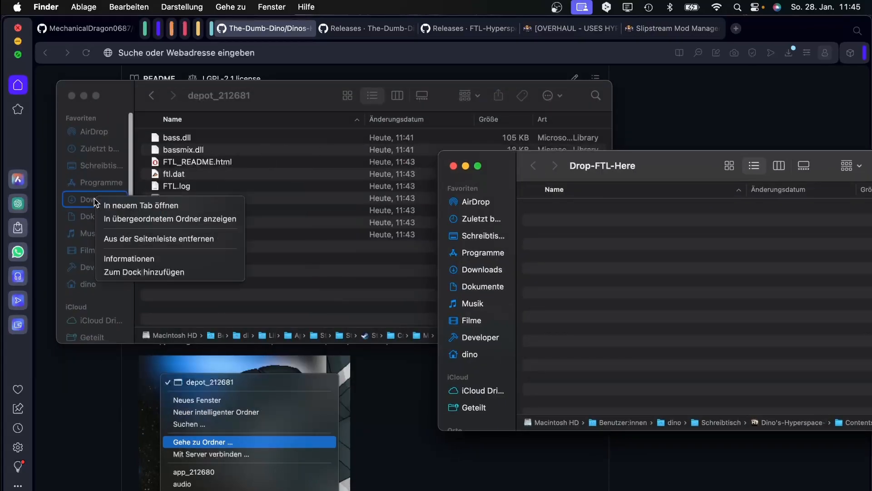
left_click(141, 204)
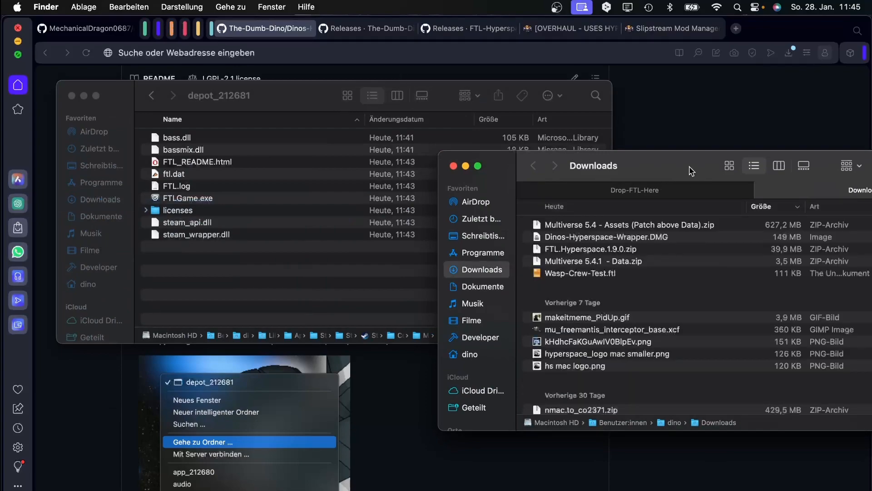
left_click_drag(691, 171, 407, 197)
left_click_drag(565, 218, 450, 127)
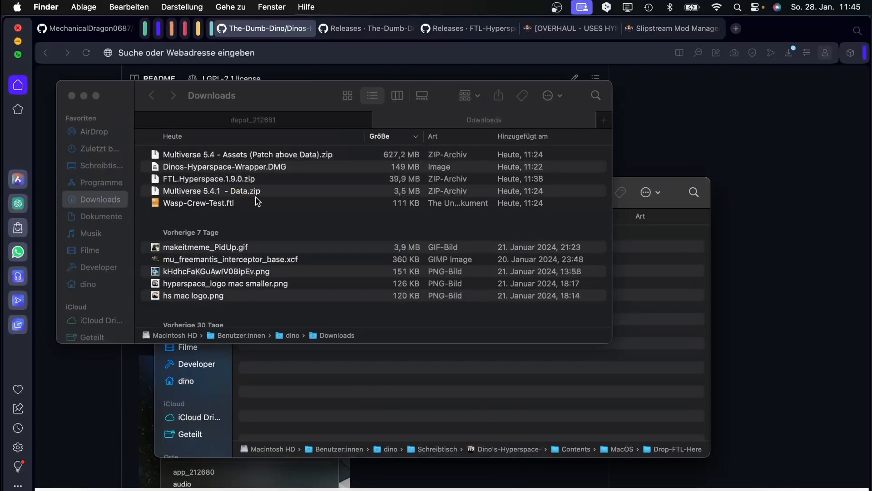
Extract FTL.Hyperspace.1.9.0.zip and move its five Windows files into Drop-FTL-Here.
left_click(197, 180)
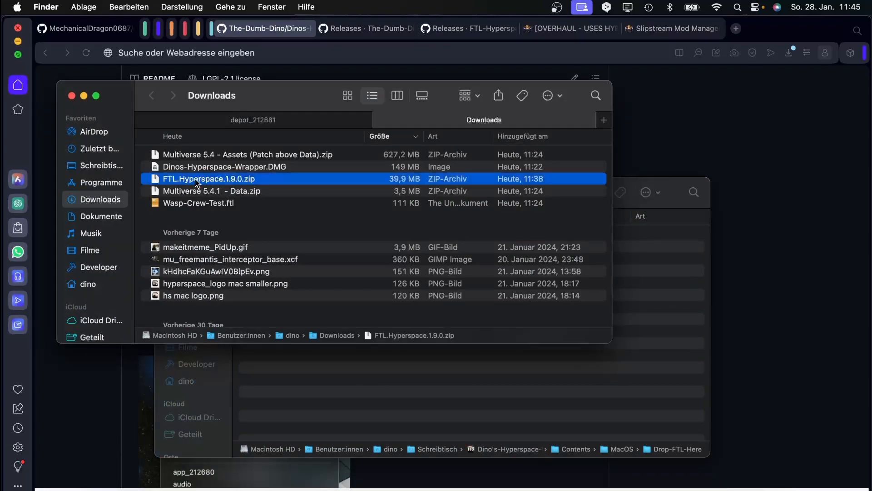
double_click(235, 183)
double_click(220, 220)
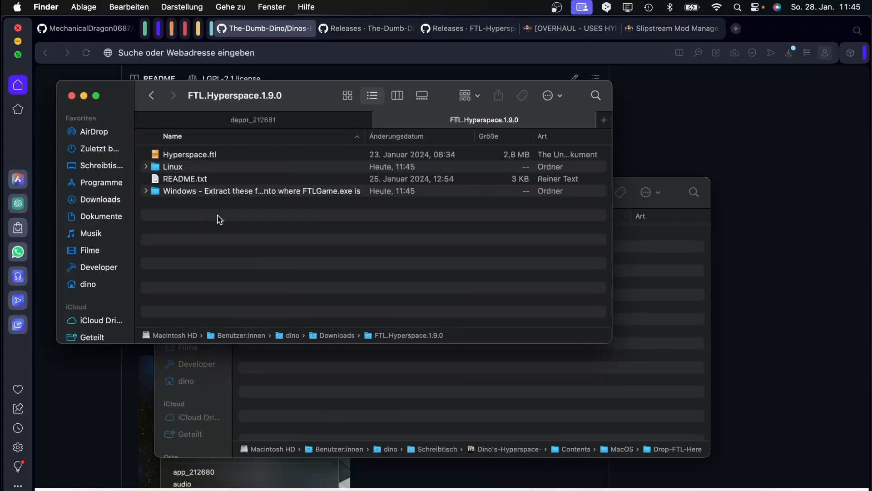
double_click(188, 194)
left_click_drag(203, 245, 156, 119)
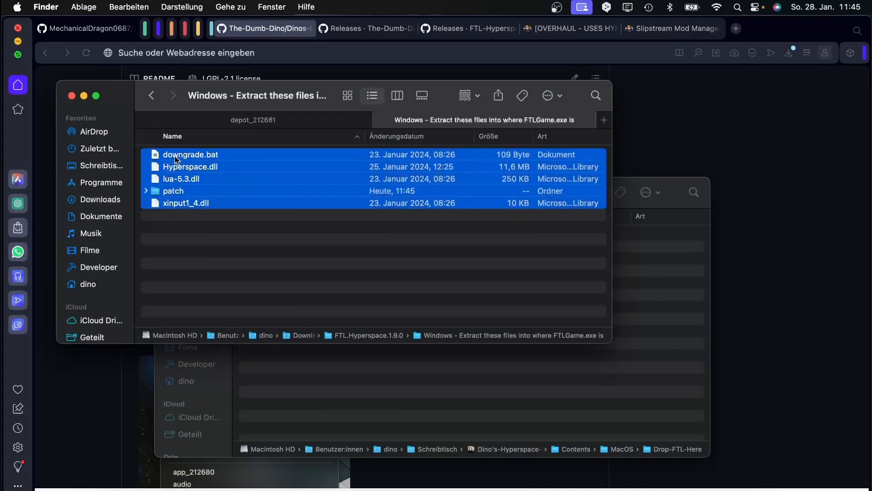
left_click_drag(176, 160, 503, 390)
left_click(314, 230)
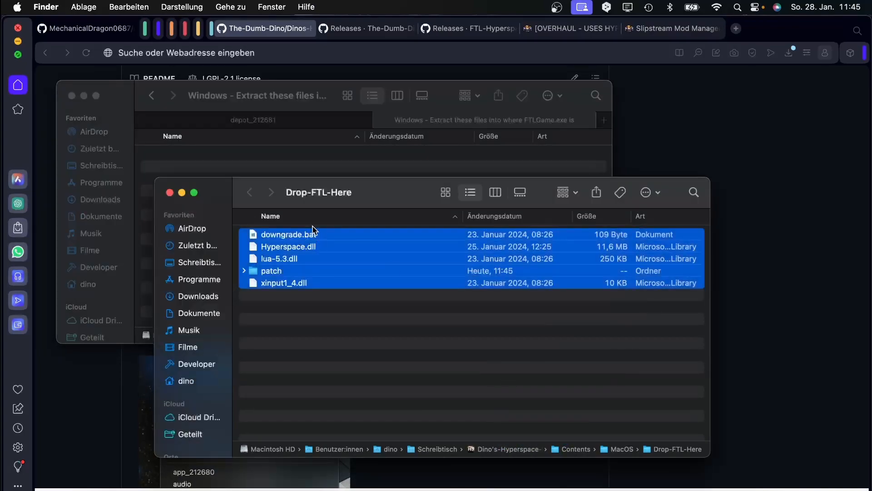
Drag the nine FTL game files from depot_212681 into the Drop-FTL-Here window.
left_click(271, 120)
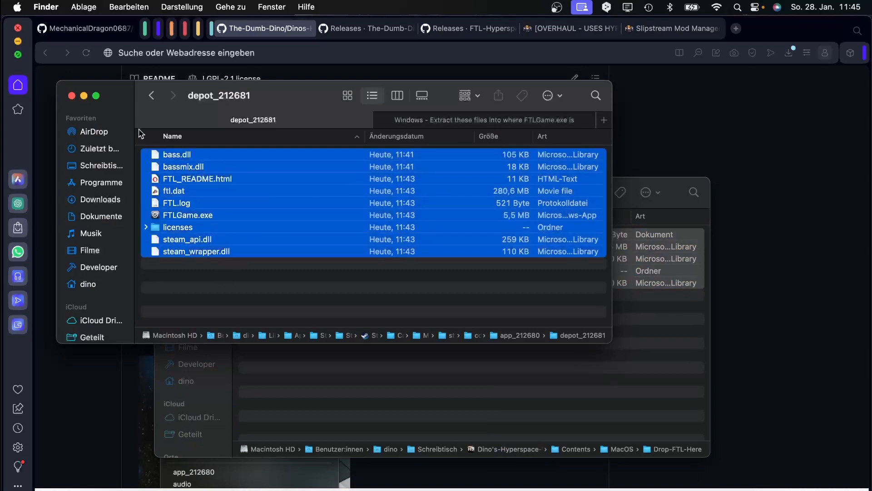
left_click_drag(227, 277, 240, 379)
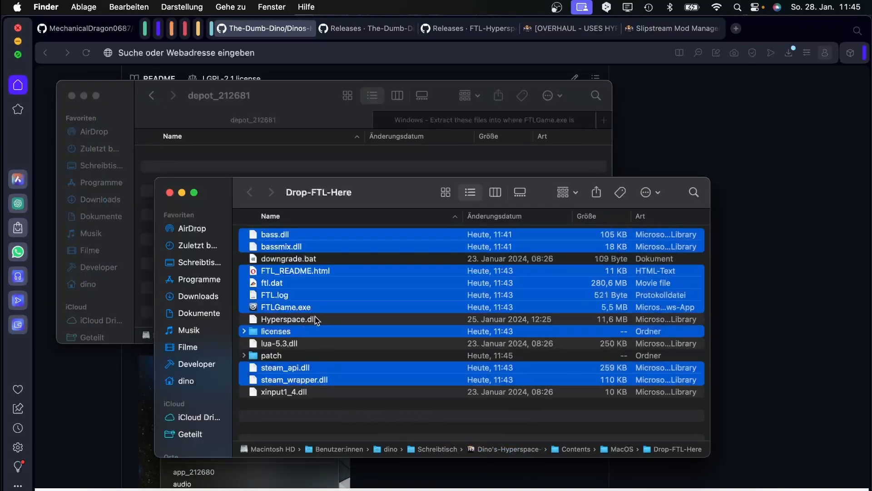
left_click(292, 417)
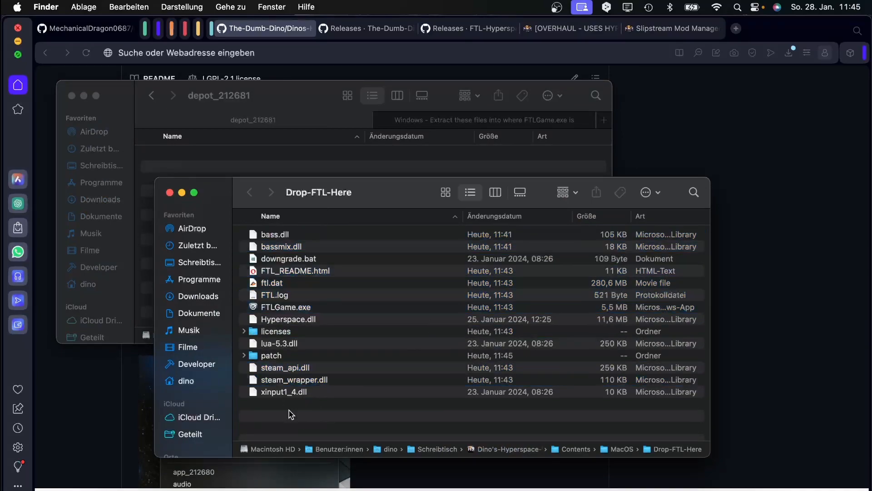
left_click_drag(318, 413, 300, 435)
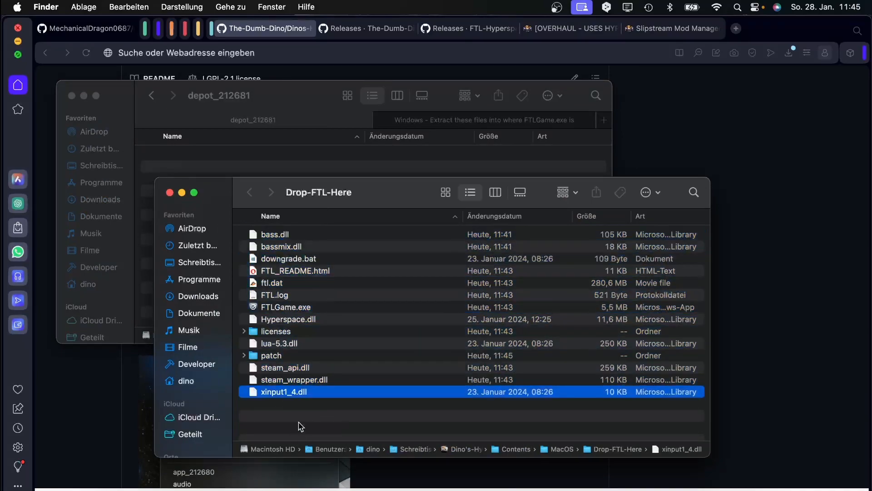
left_click(299, 422)
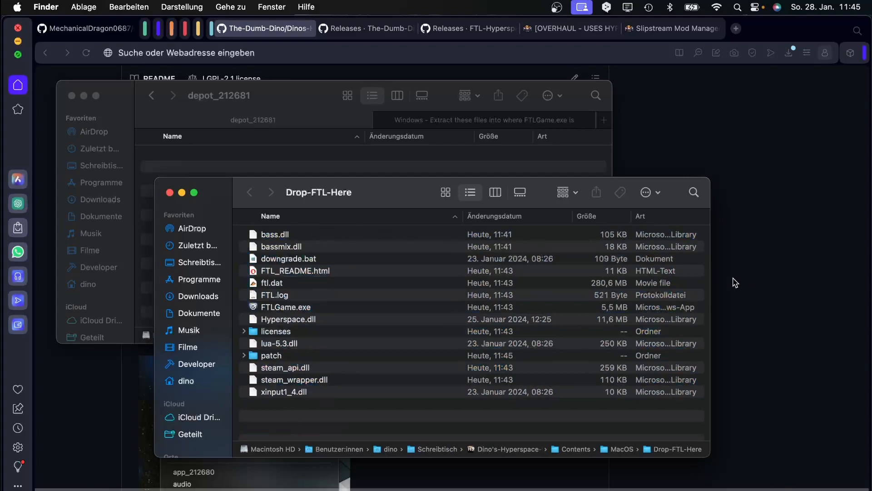
Rearrange the Finder windows with Drop-FTL-Here moved up and to the right, then return to the README.
left_click_drag(318, 193, 571, 163)
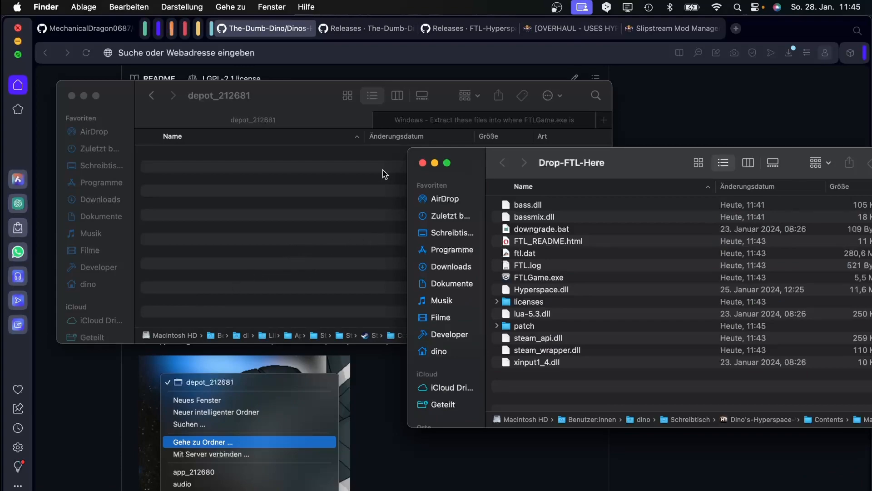
left_click(406, 120)
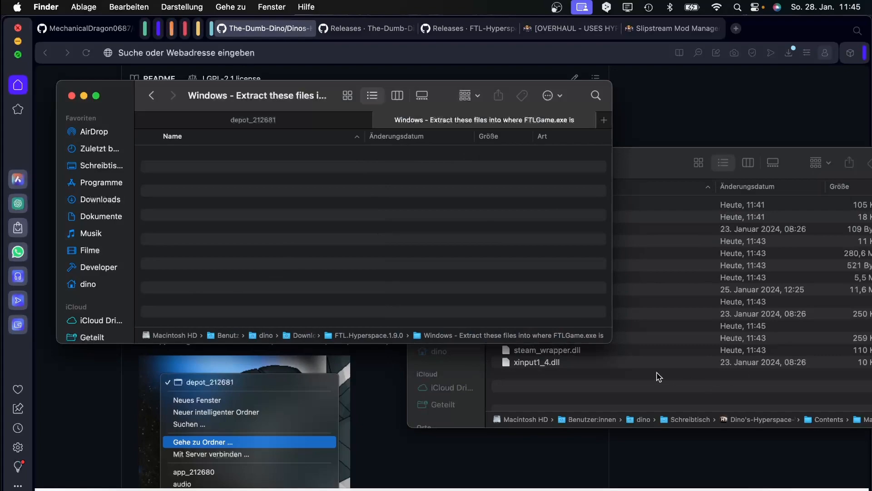
left_click(616, 393)
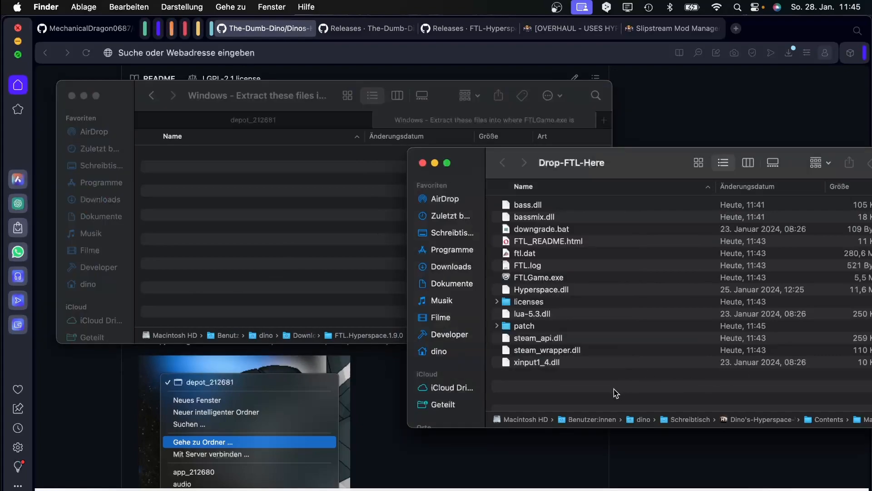
left_click(384, 121)
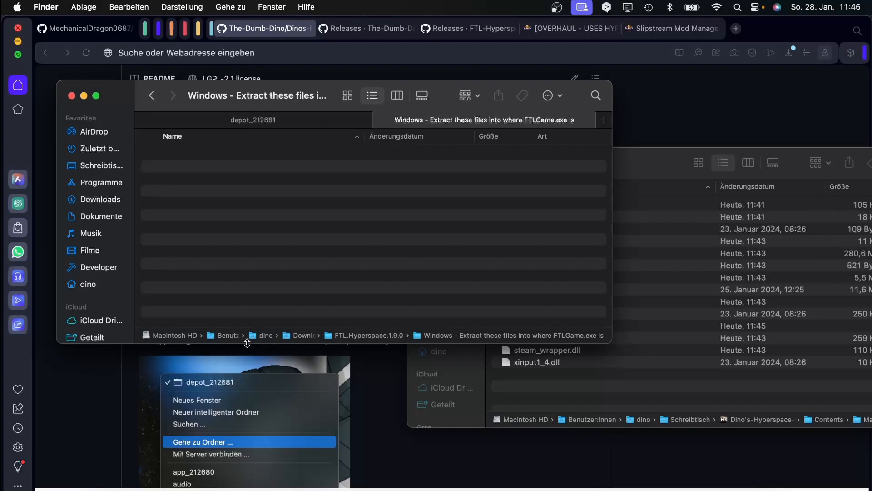
left_click(81, 391)
Read the README down to the Multiverse and Slipstream installation section, then bring up the [OVERHAUL] forum thread.
scroll(211, 255, "down", 15)
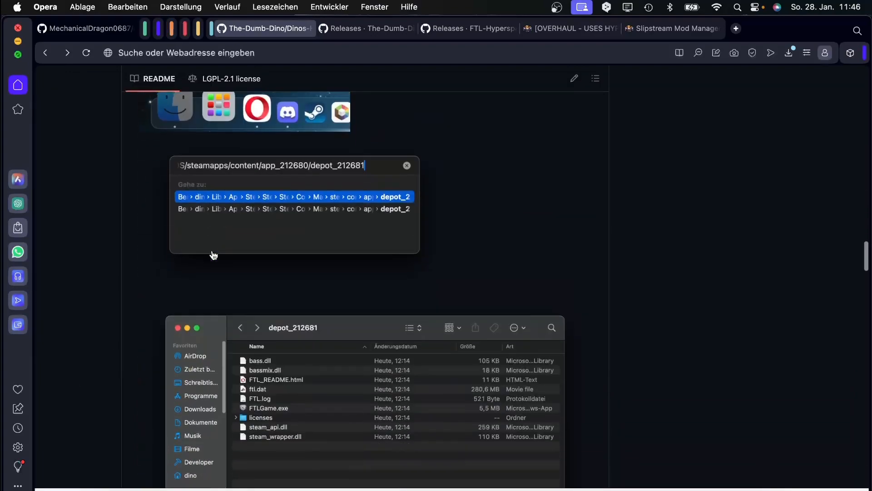
scroll(214, 255, "down", 10)
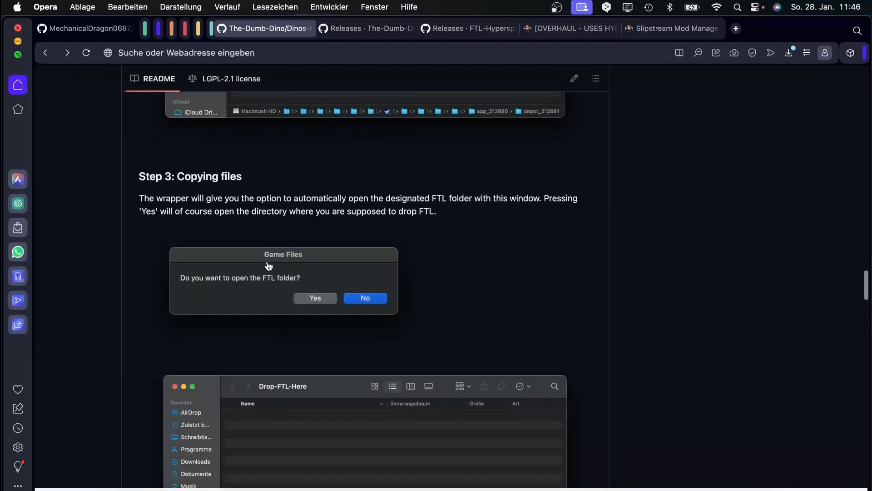
scroll(300, 274, "down", 4)
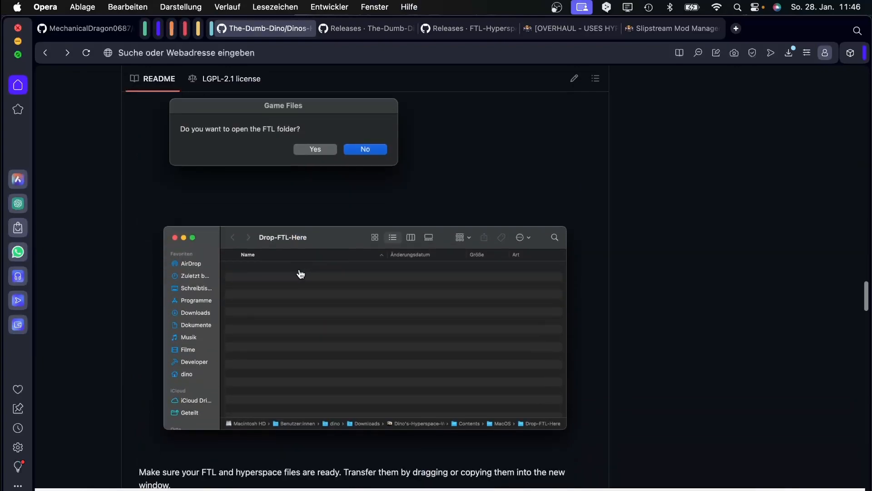
scroll(300, 272, "down", 12)
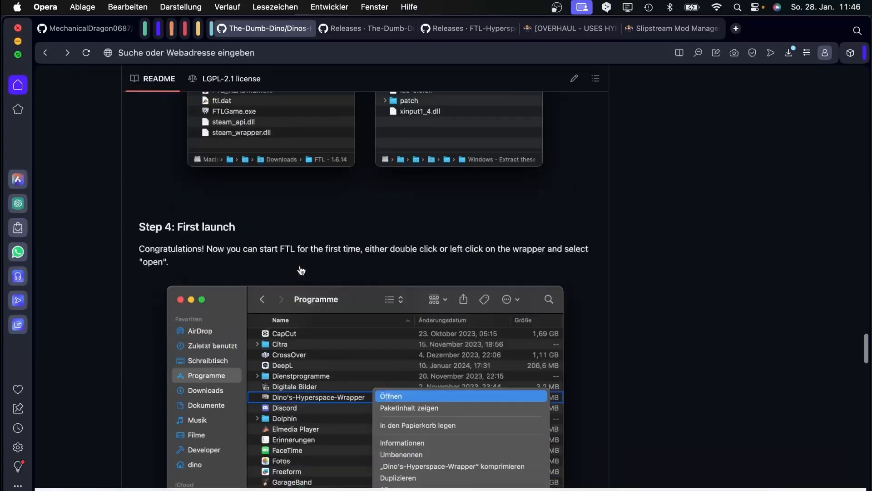
scroll(301, 269, "down", 20)
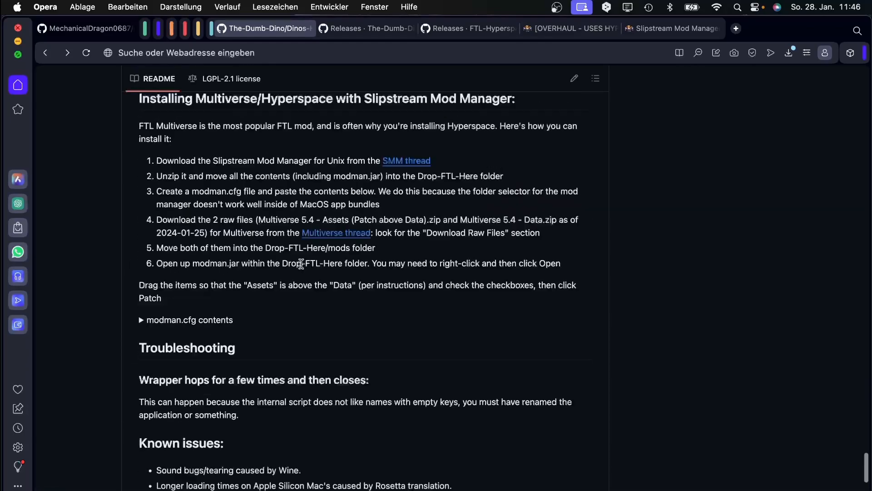
scroll(301, 264, "up", 13)
scroll(199, 266, "down", 11)
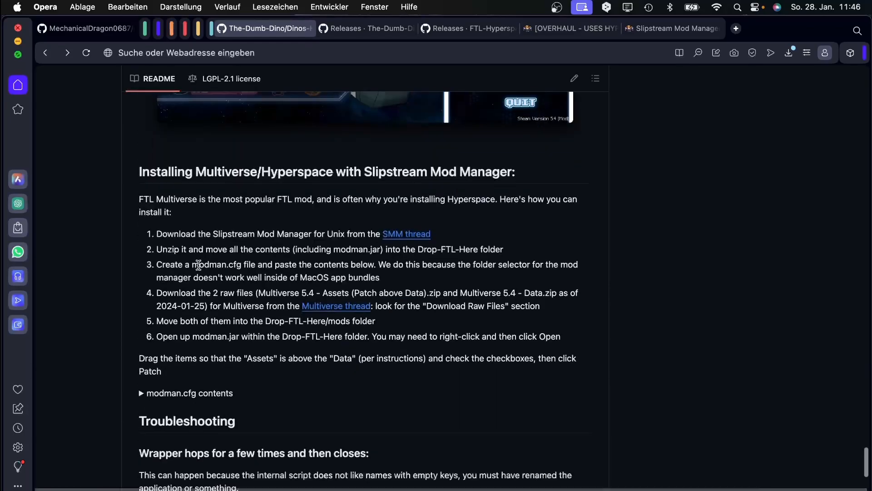
left_click_drag(207, 169, 422, 168)
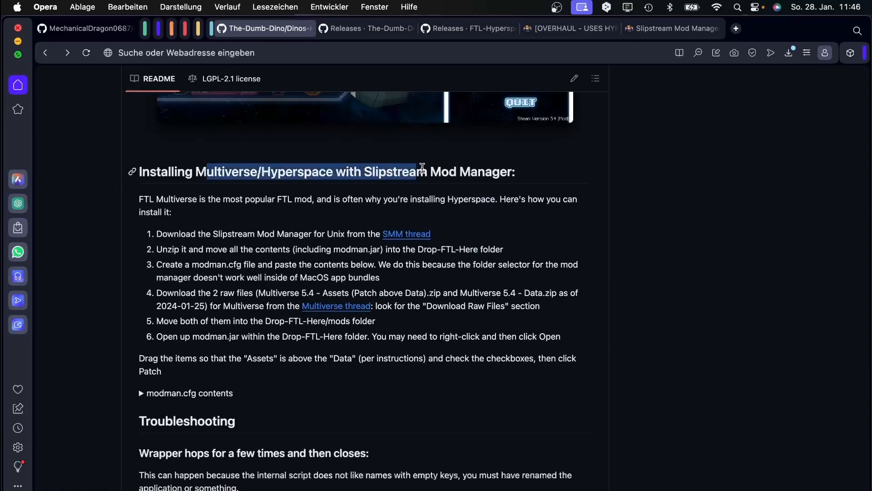
left_click(510, 167)
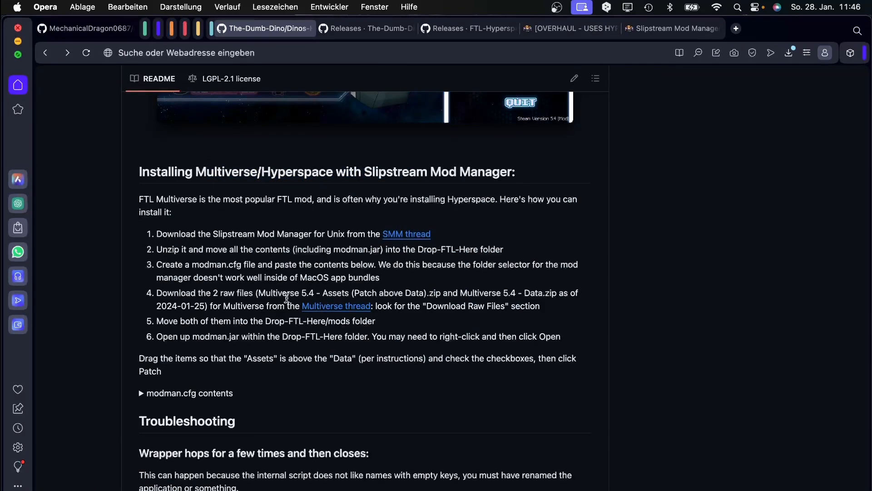
scroll(298, 308, "up", 2)
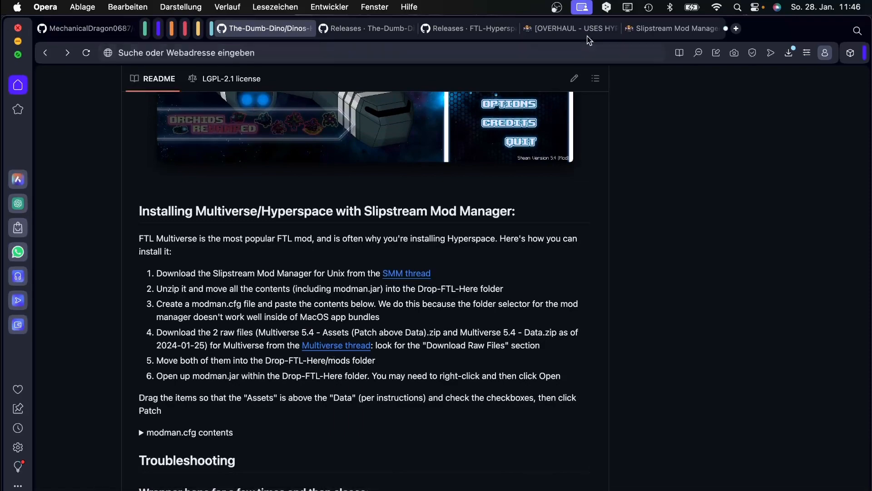
left_click(566, 30)
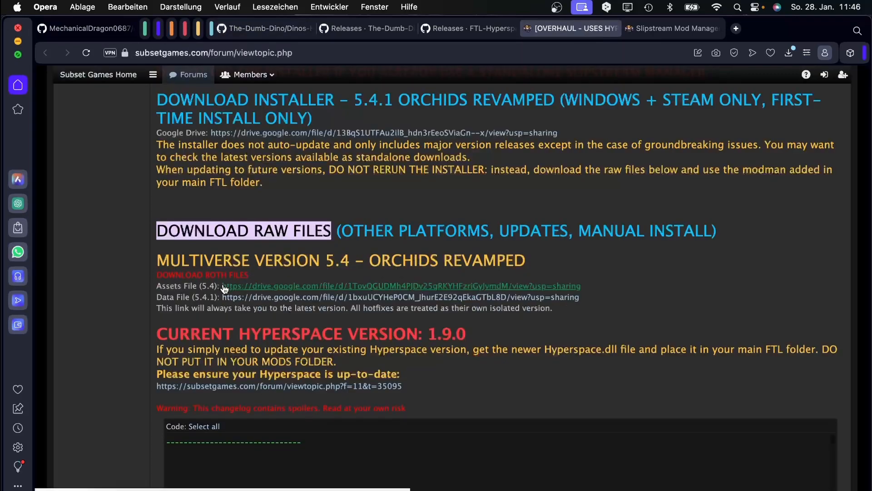
Open the Multiverse 5.4 Assets and 5.4.1 Data download links in new tabs.
left_click_drag(223, 286, 549, 292)
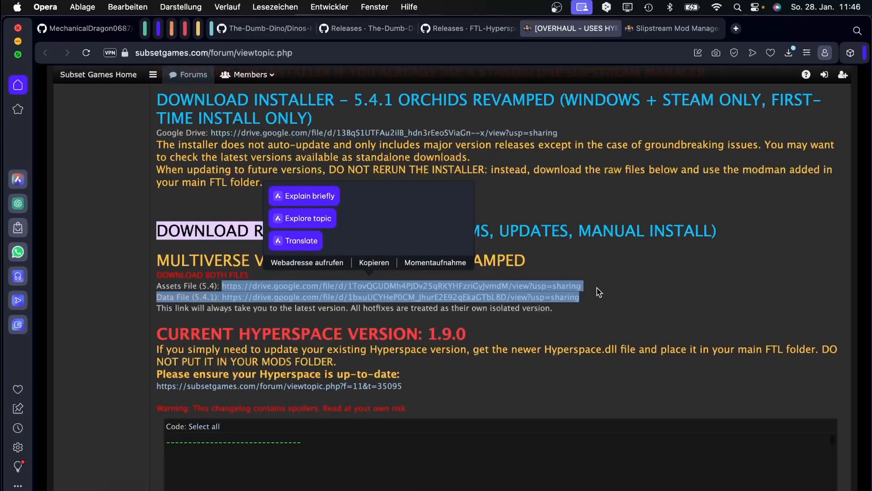
left_click(544, 288)
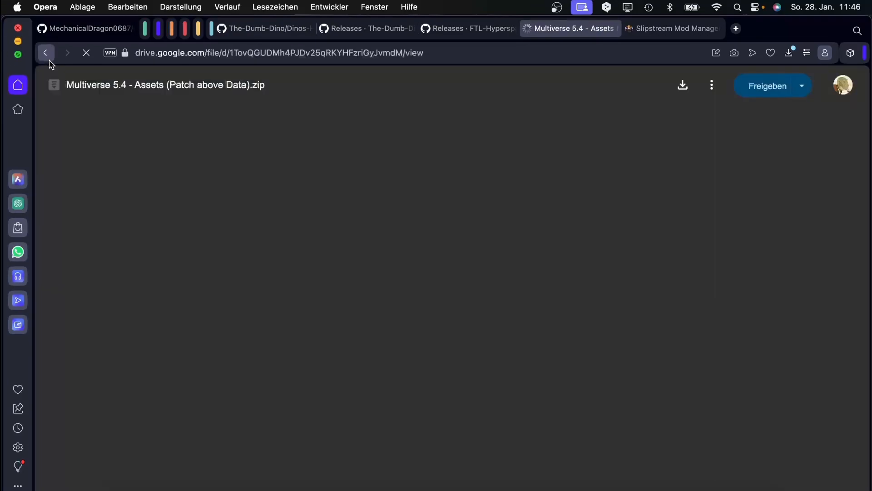
left_click(47, 55)
right_click(482, 293)
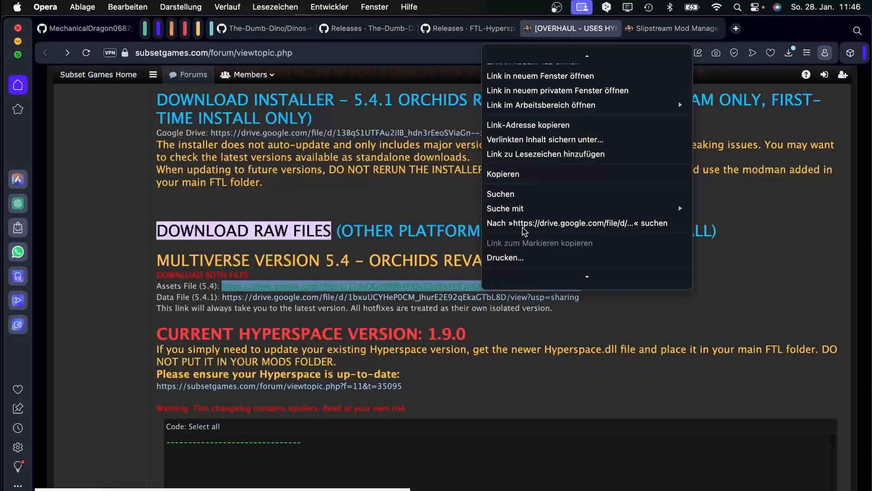
left_click(500, 58)
right_click(437, 298)
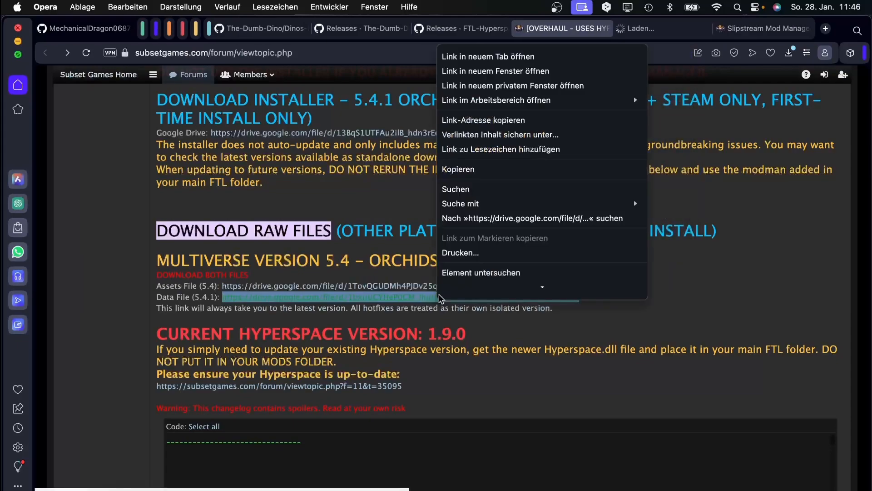
left_click(482, 57)
Download Multiverse 5.4.1 - Data.zip from Google Drive and close the leftover loading tab.
left_click(588, 31)
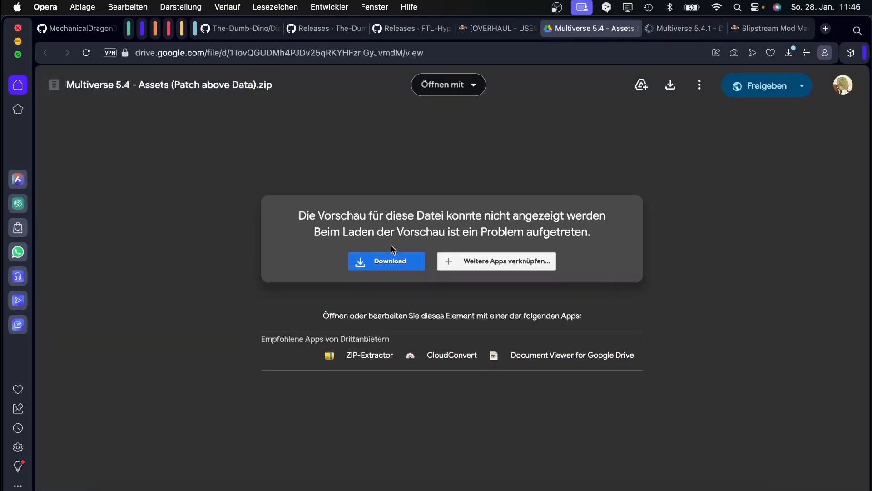
left_click(711, 26)
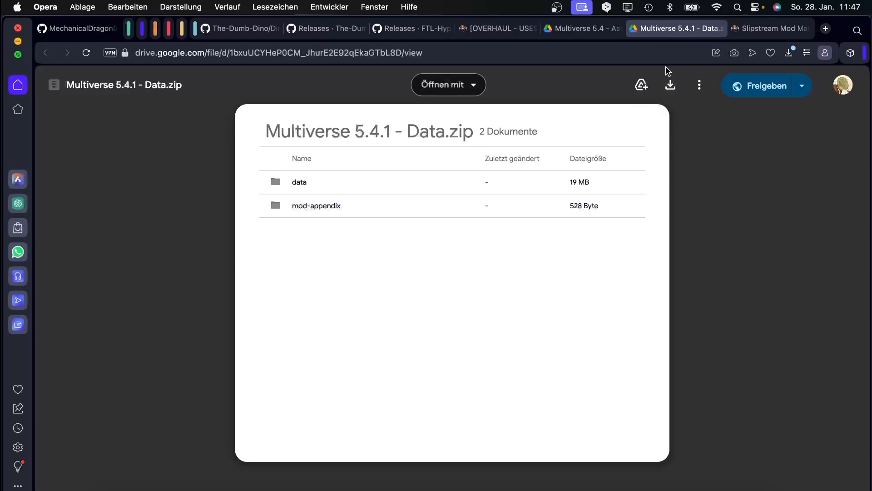
left_click(669, 85)
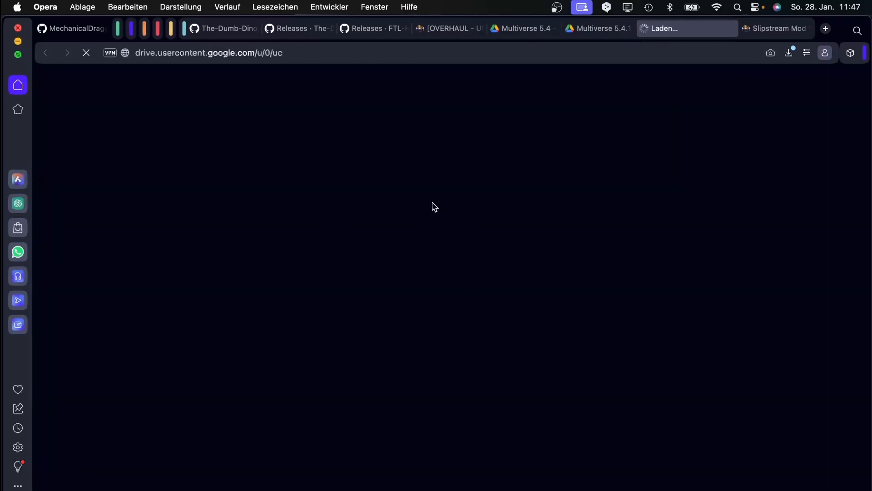
left_click(647, 30)
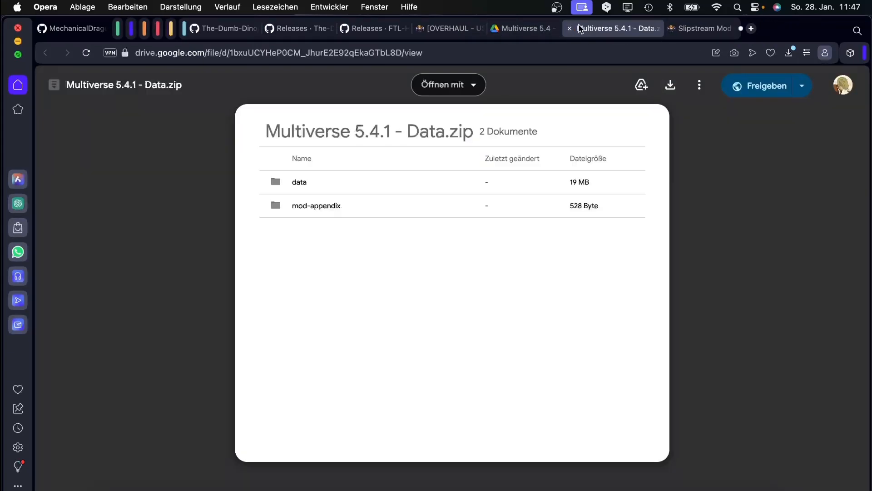
left_click(600, 30)
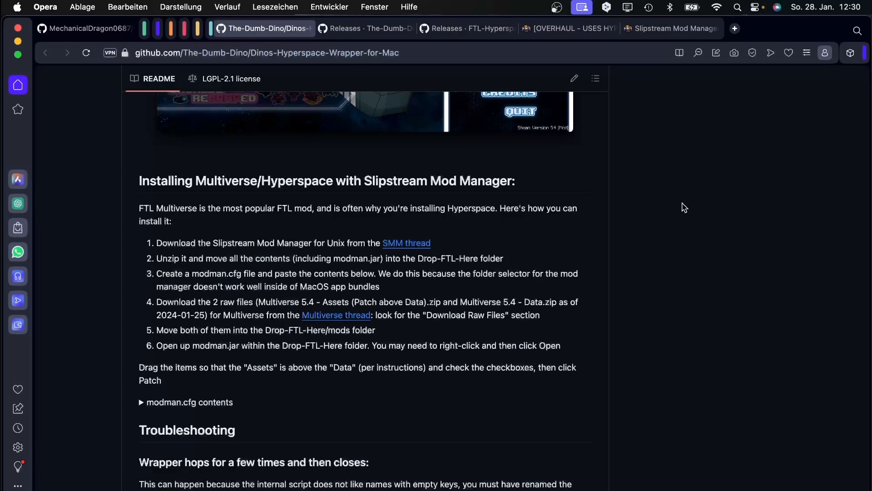
Download Slipstream Mod Manager 1.9.1 for Mac/Linux from its forum thread and close the SourceForge tab.
scroll(695, 185, "down", 1)
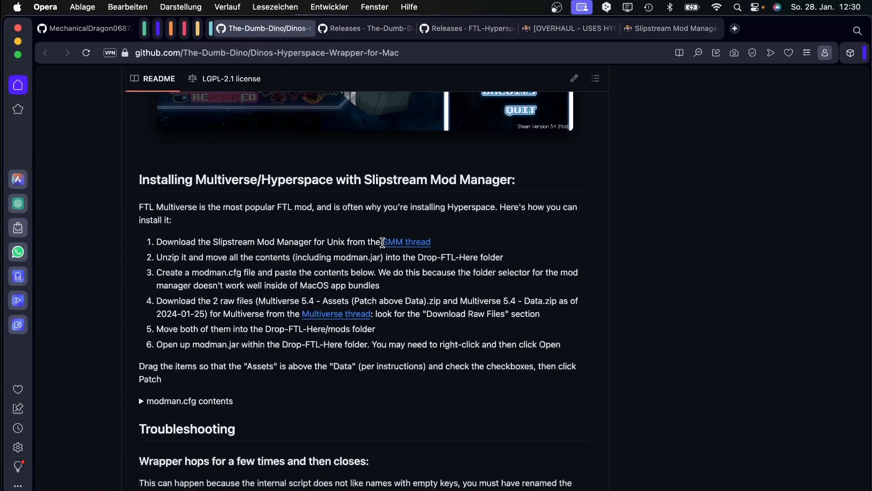
left_click_drag(382, 242, 431, 243)
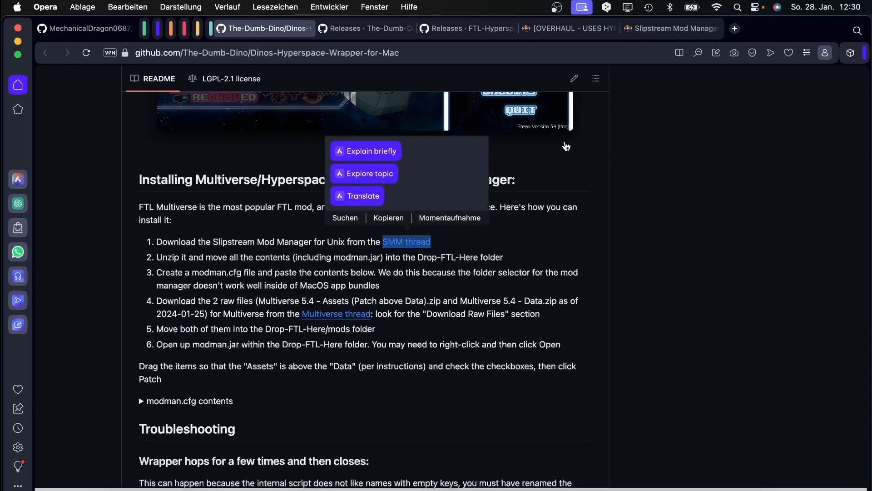
left_click(661, 35)
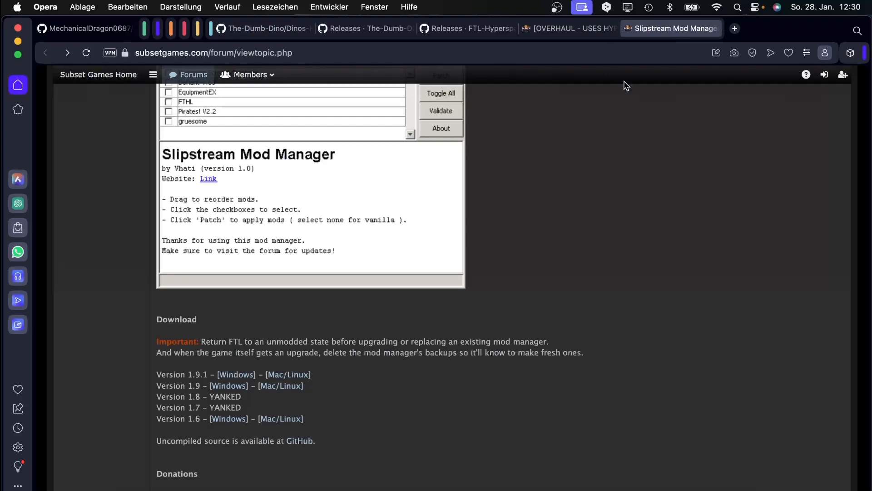
scroll(481, 280, "up", 8)
scroll(349, 256, "down", 5)
scroll(354, 256, "up", 5)
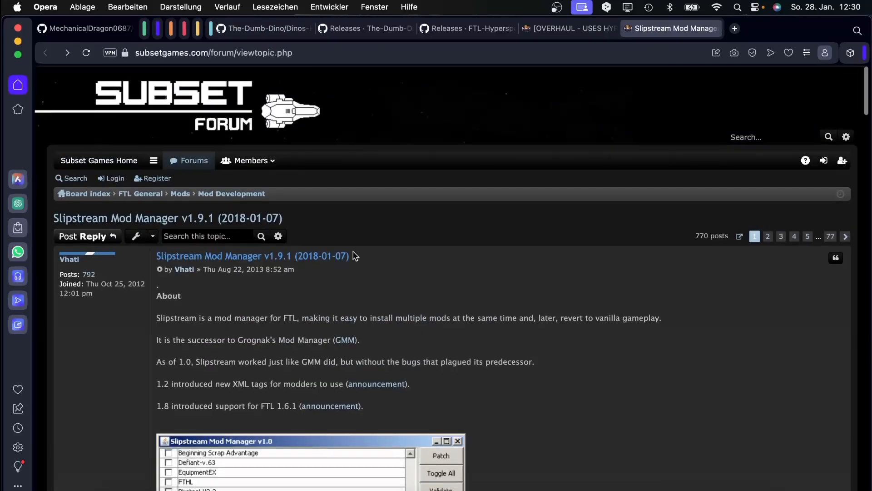
scroll(530, 263, "down", 10)
scroll(517, 262, "up", 6)
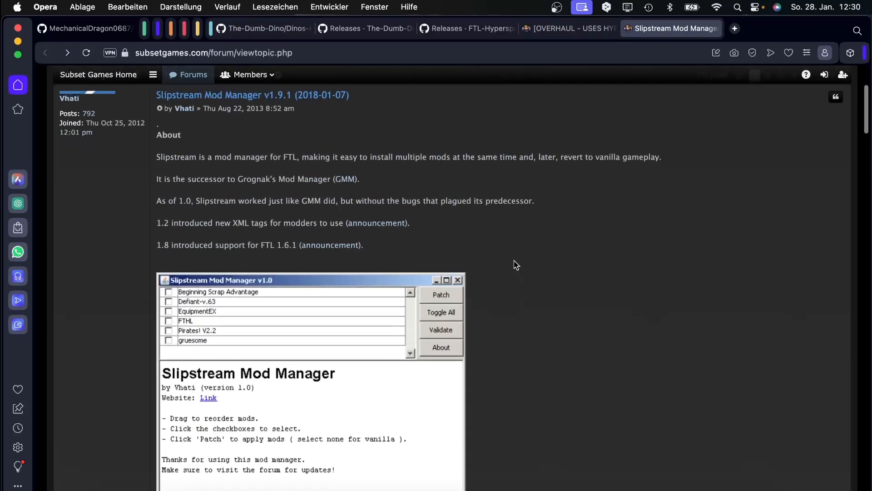
scroll(515, 265, "down", 4)
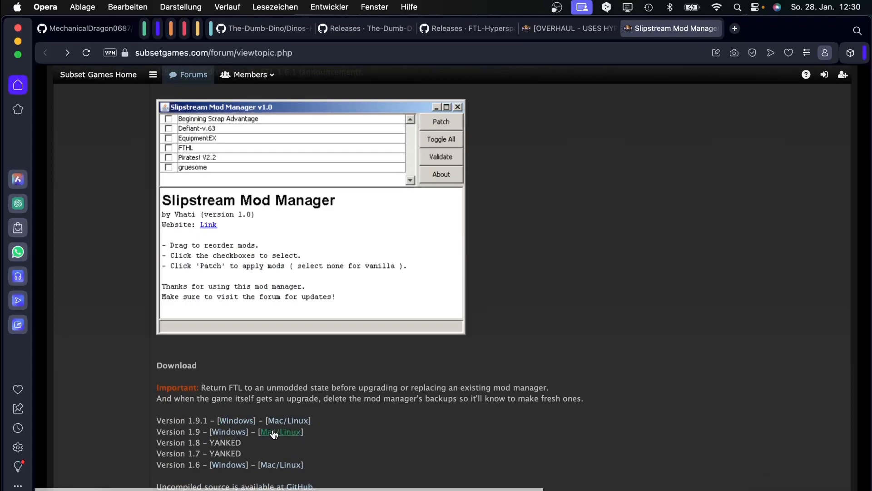
left_click(290, 425)
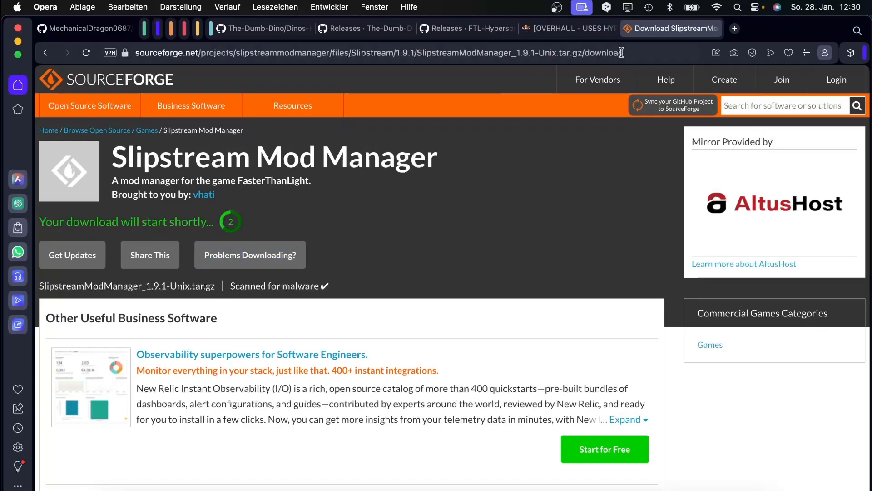
left_click(628, 29)
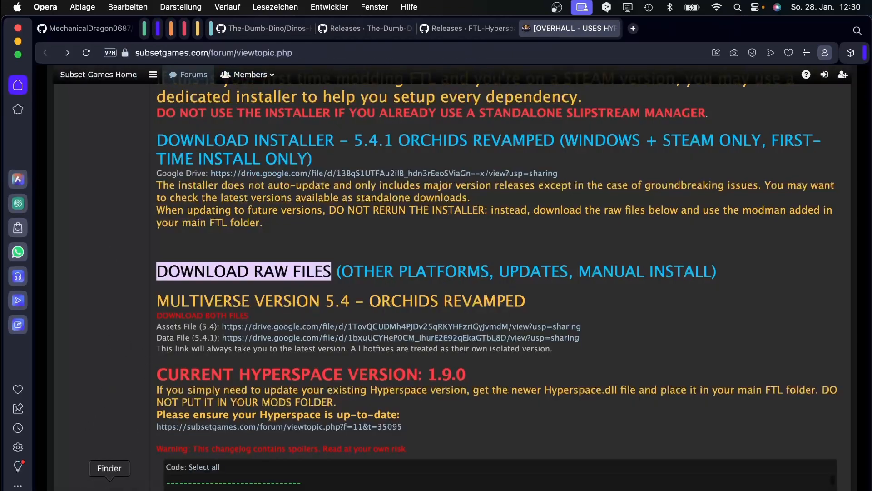
Extract the Slipstream 1.9.1 tar.gz in Downloads and open the resulting folder.
left_click(112, 482)
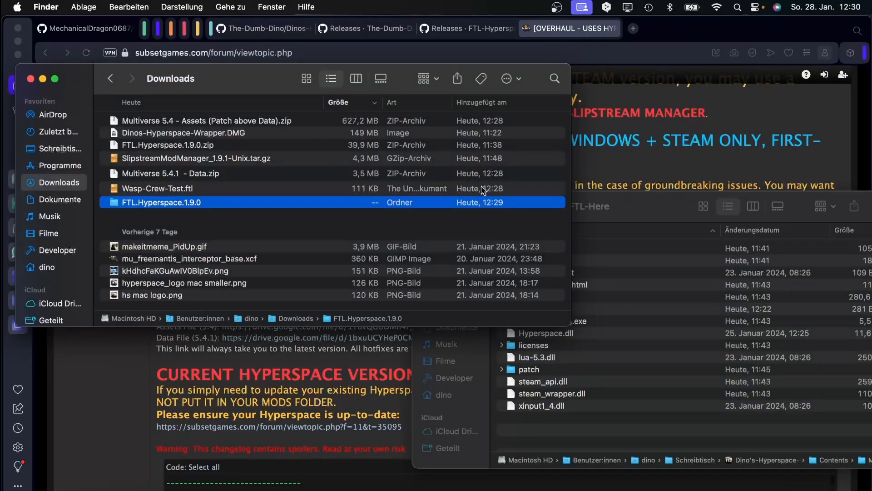
left_click(155, 174)
left_click(157, 192)
left_click(150, 122)
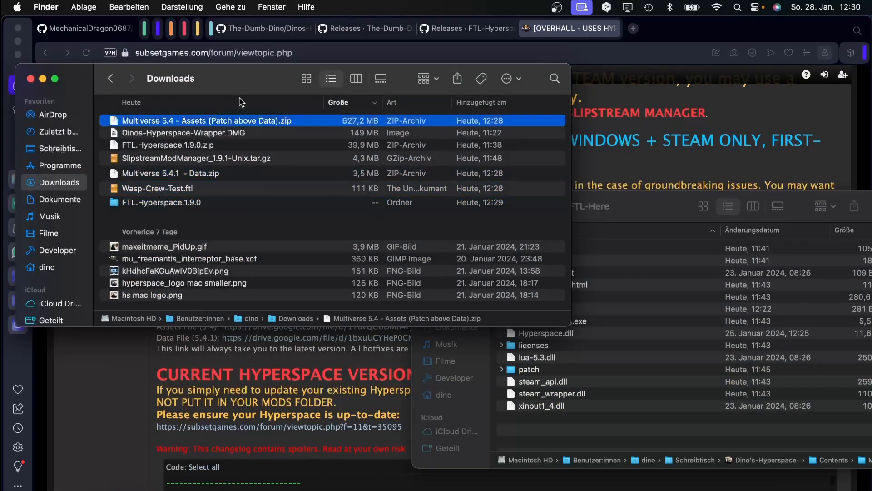
left_click_drag(172, 82, 296, 128)
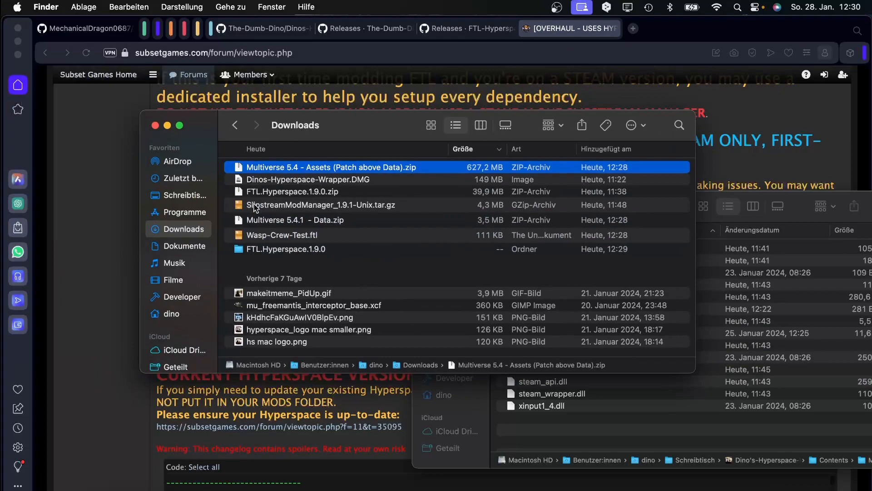
double_click(255, 205)
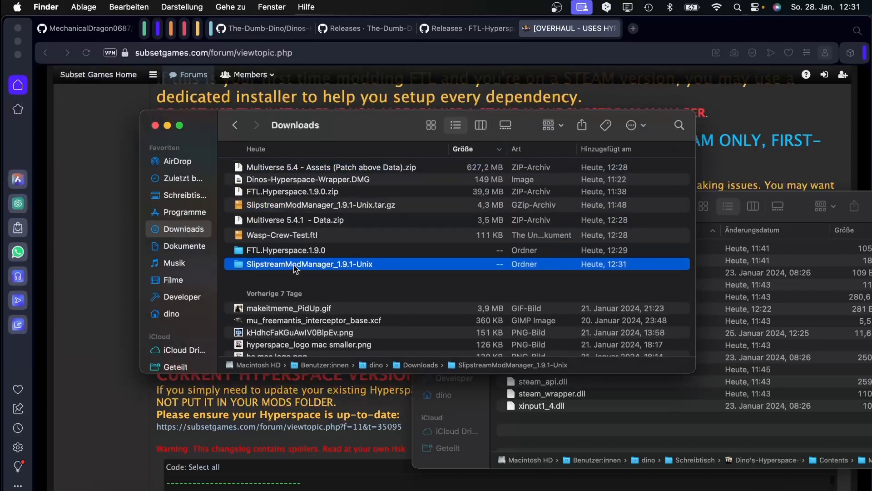
double_click(300, 265)
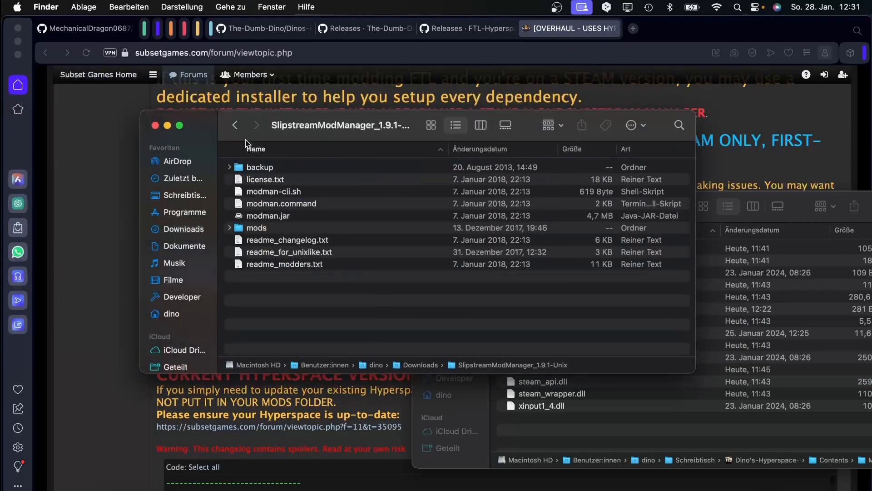
Move the SlipstreamModManager_1.9.1-Unix folder from Downloads onto the Desktop.
left_click(235, 125)
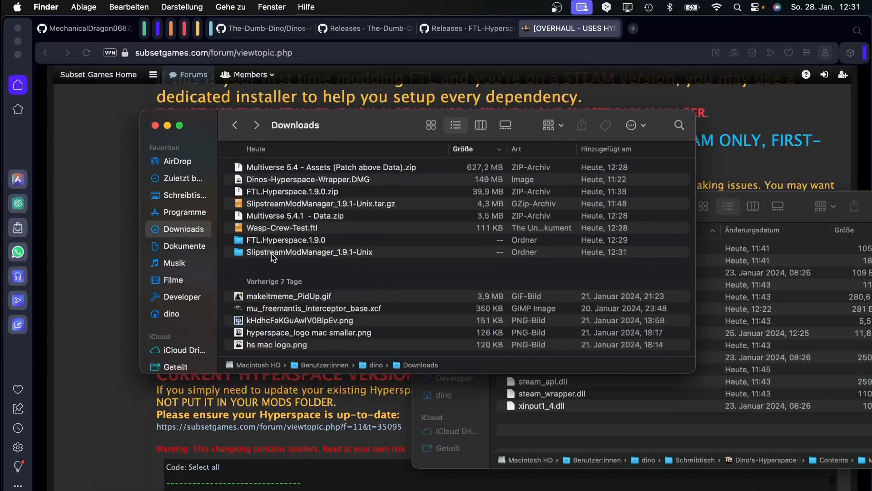
left_click(317, 253)
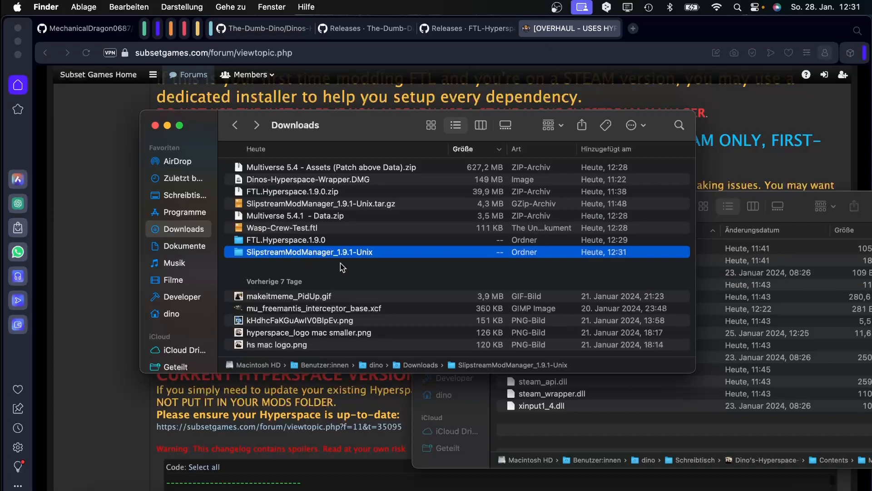
left_click(556, 439)
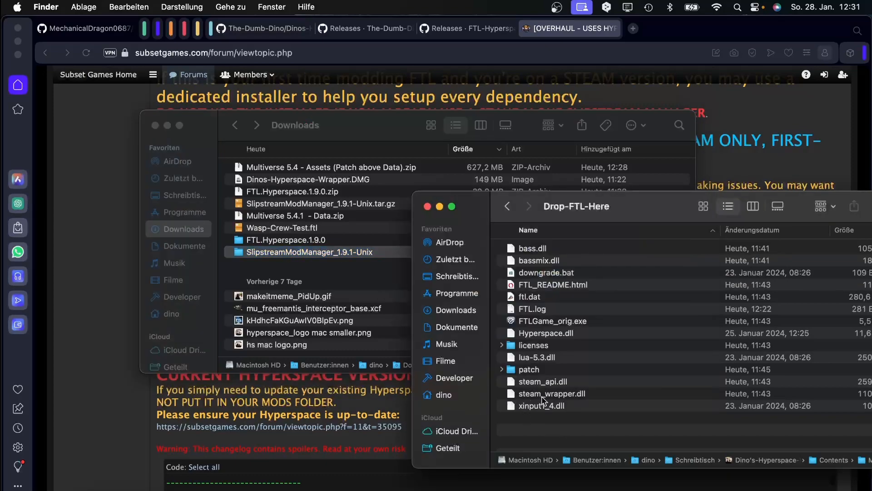
left_click_drag(331, 255, 180, 196)
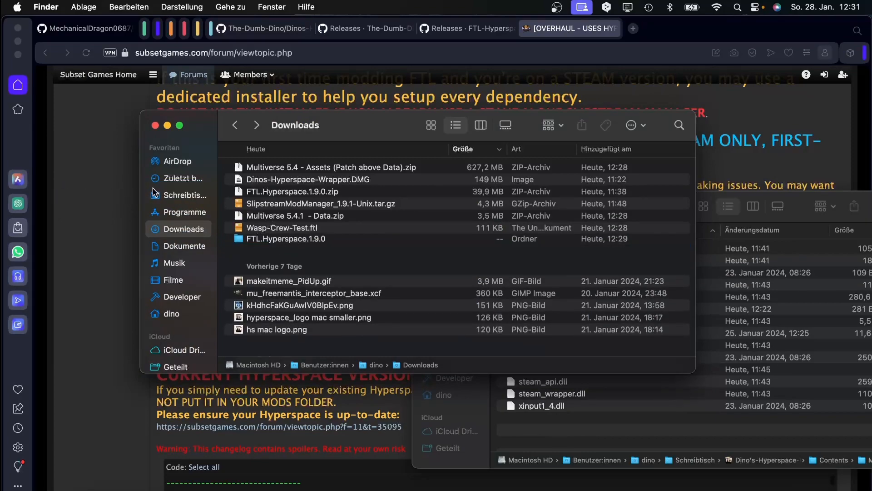
right_click(155, 191)
Open the Slipstream mods folder, delete its bundled example mods, and empty the Trash.
left_click(208, 199)
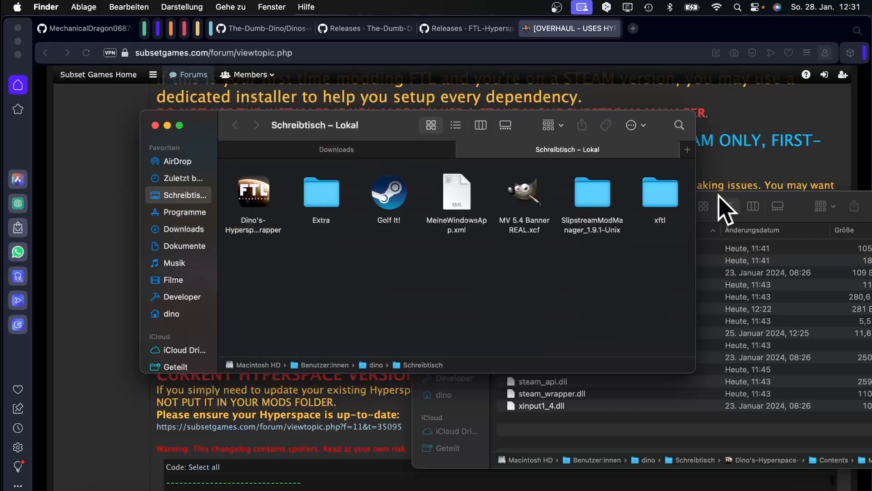
double_click(600, 193)
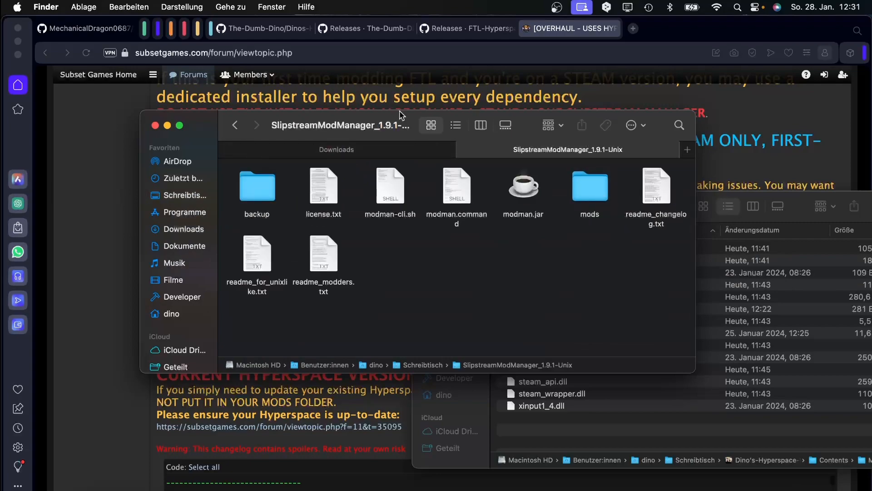
double_click(589, 184)
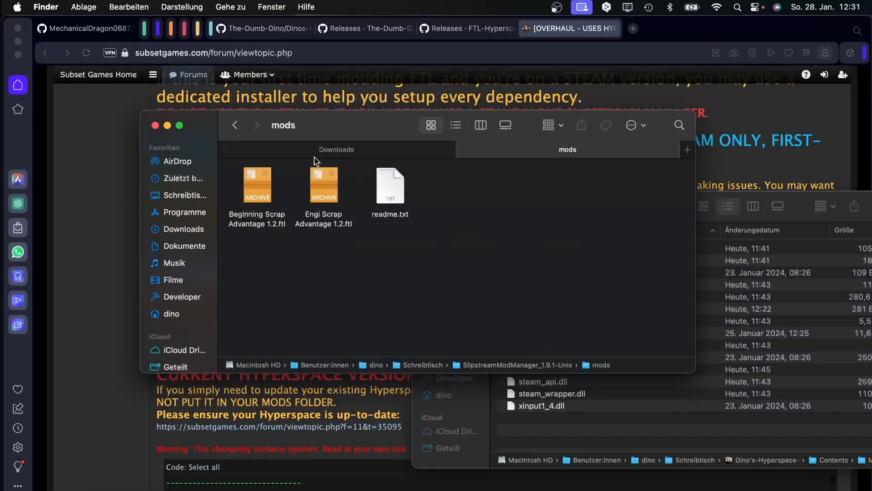
left_click_drag(484, 252, 793, 489)
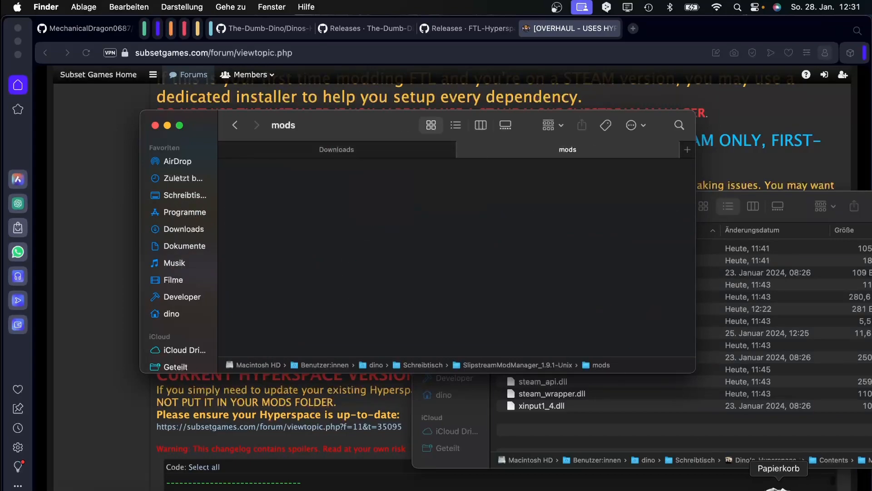
right_click(781, 484)
left_click(786, 459)
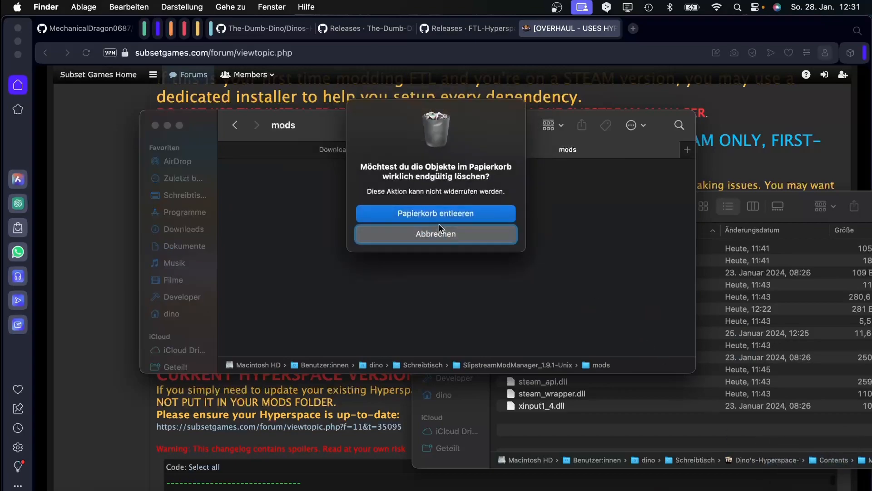
left_click(439, 213)
Move the Multiverse 5.4 Assets zip and 5.4.1 - Data.zip into the mods folder.
left_click(336, 150)
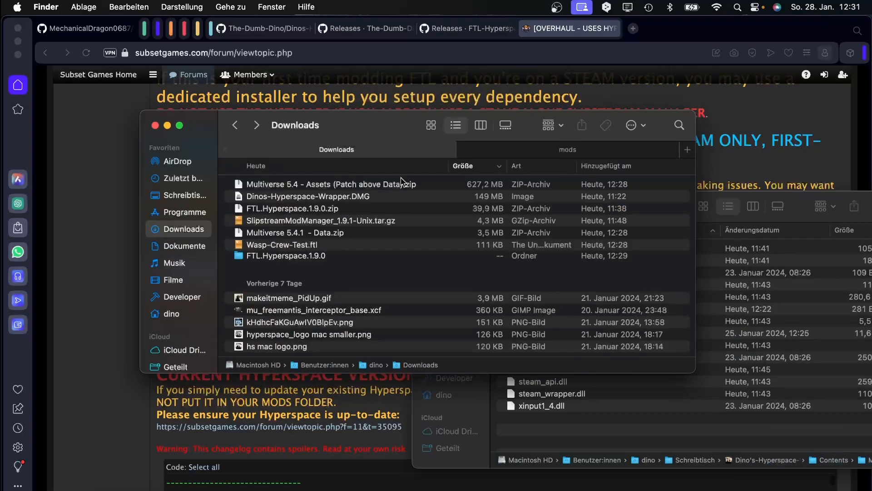
left_click(286, 186)
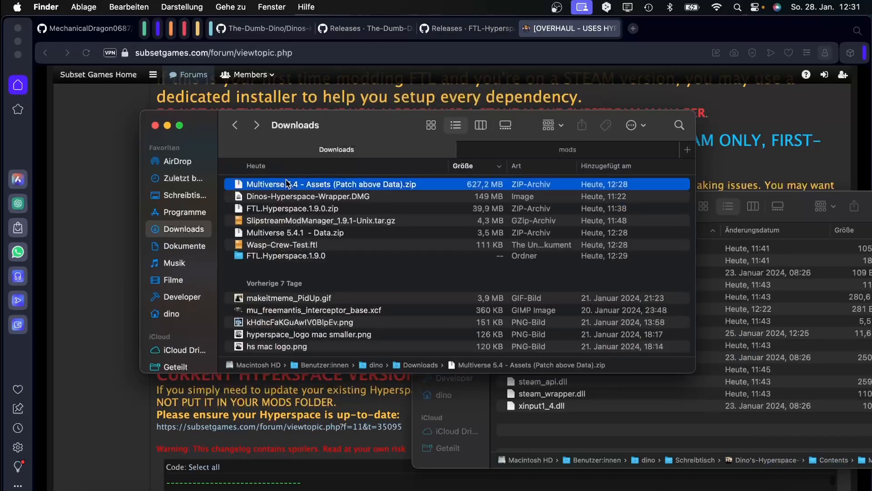
left_click(263, 233, "super")
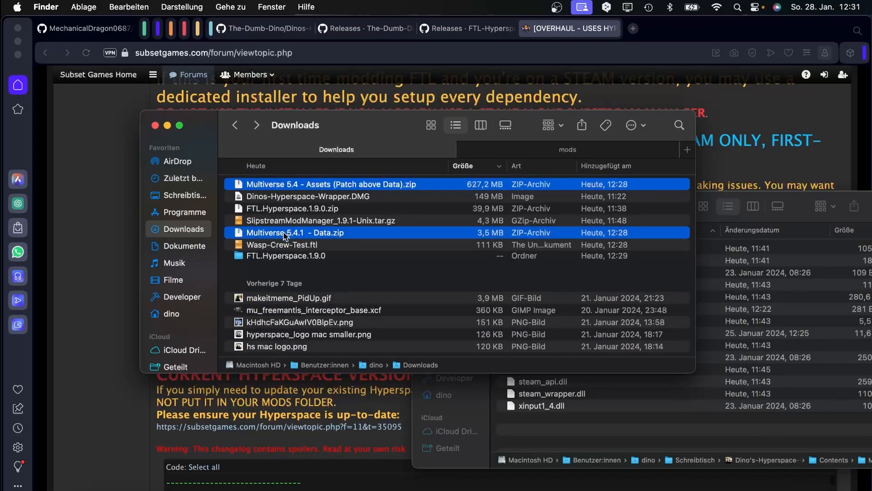
left_click_drag(285, 235, 367, 303)
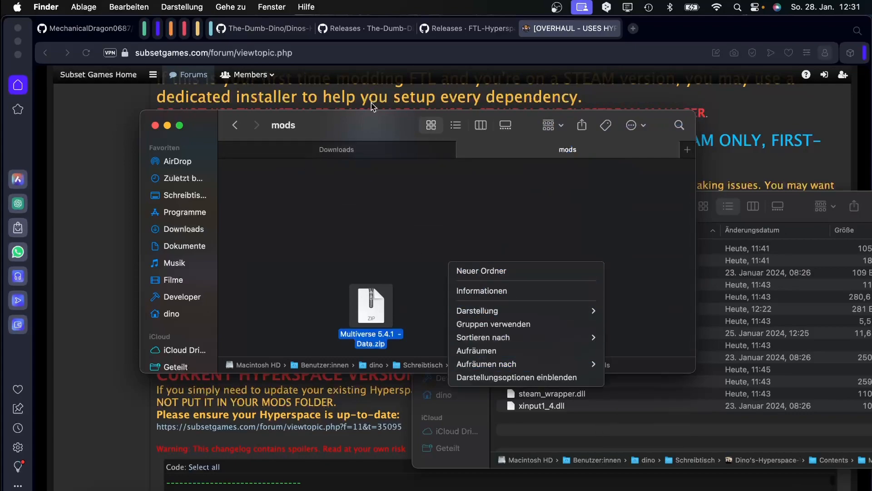
Move Hyperspace.ftl from FTL.Hyperspace.1.9.0 and Wasp-Crew-Test.ftl into the mods folder.
left_click(356, 150)
left_click(356, 150)
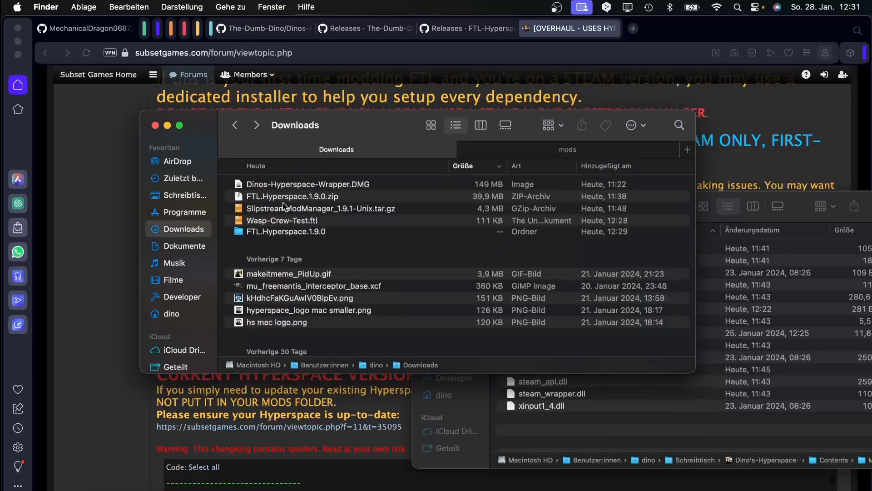
double_click(271, 232)
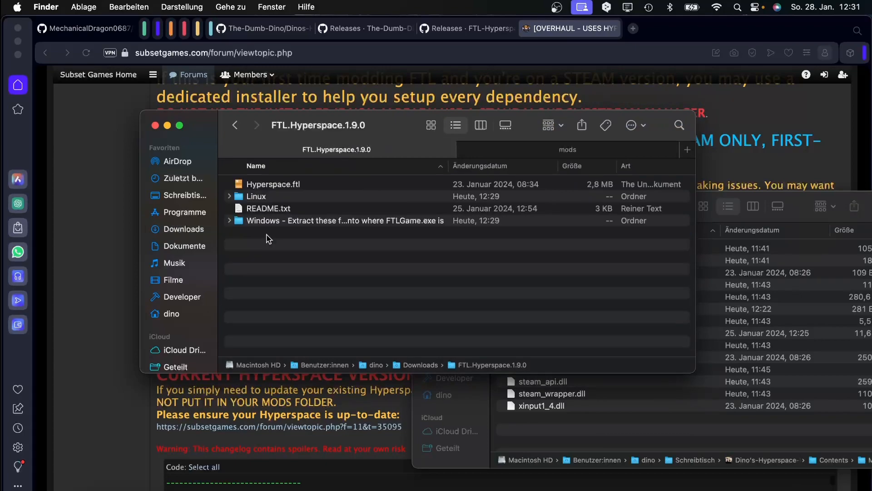
left_click_drag(253, 187, 481, 206)
left_click(279, 148)
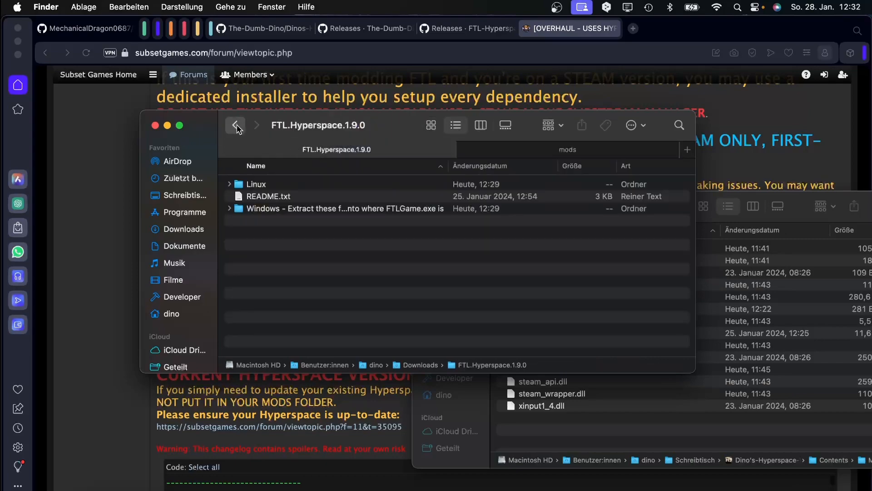
left_click(234, 125)
left_click(306, 224)
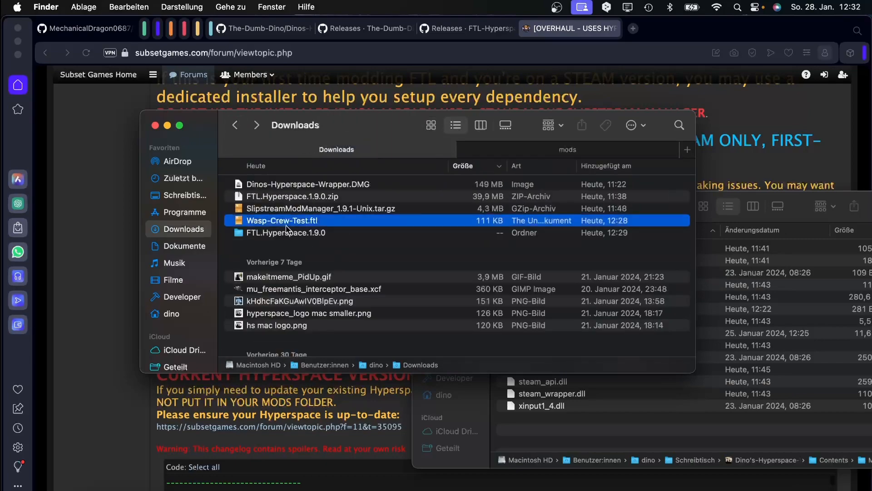
left_click_drag(287, 222, 504, 224)
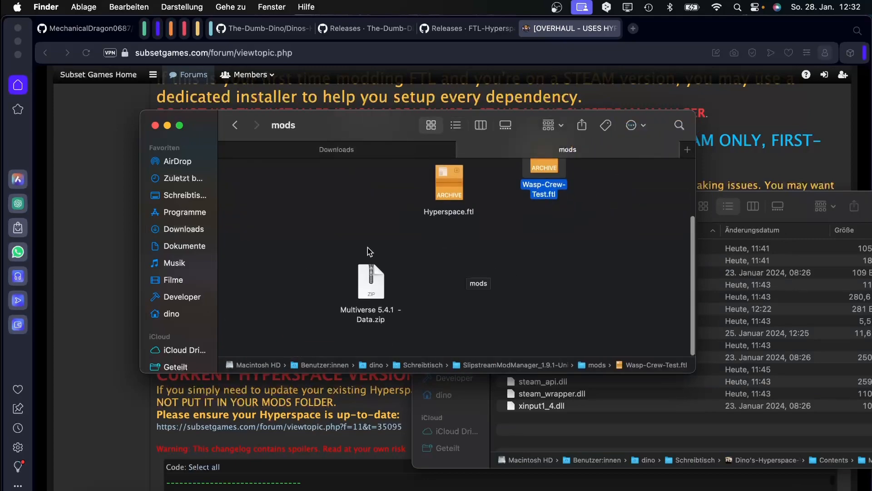
Tidy the mods folder icons by kind (Aufräumen nach > Art), then return to the Slipstream folder.
right_click(339, 232)
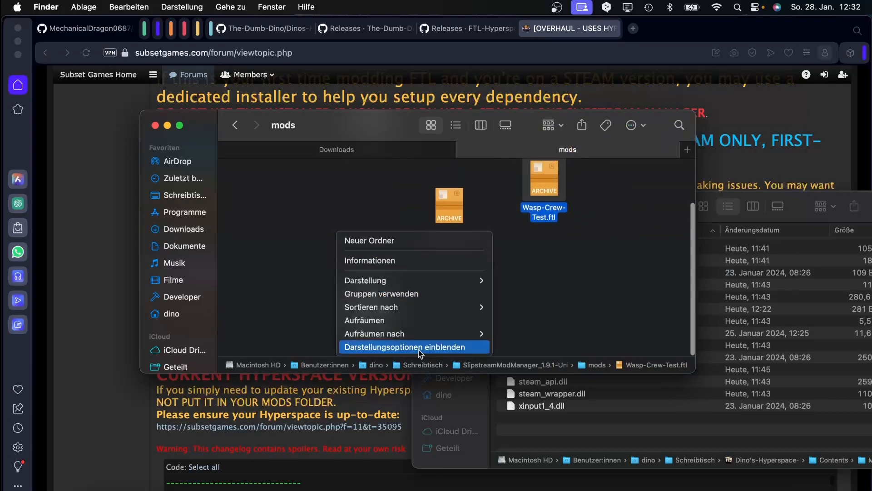
mouse_move(472, 333)
left_click(511, 346)
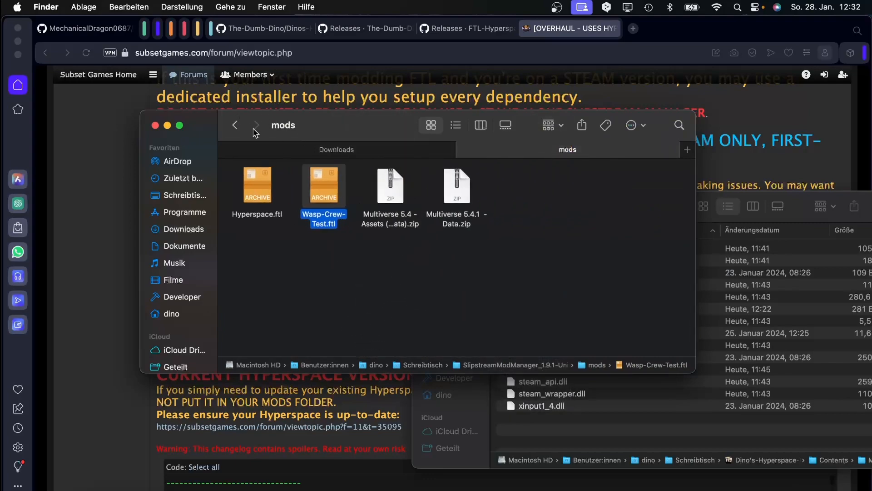
left_click(235, 125)
right_click(523, 195)
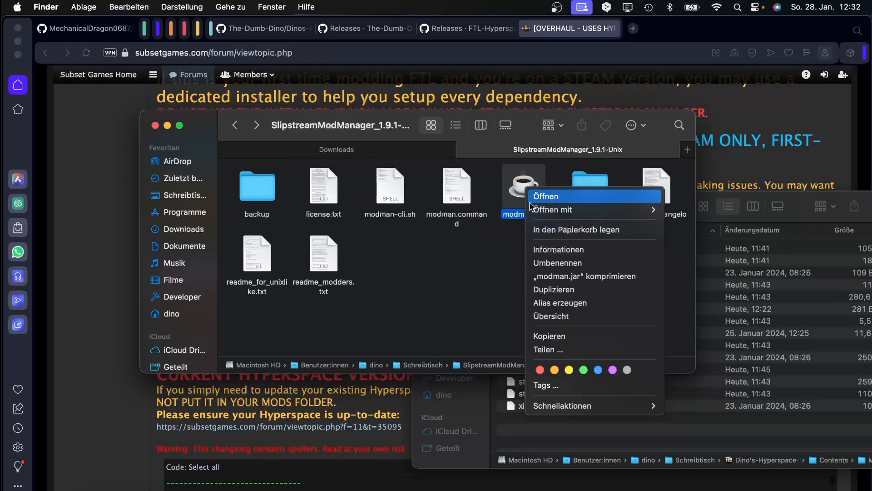
Launch Slipstream via modman.command's Öffnen, allowing the unverified script to run.
left_click(530, 204)
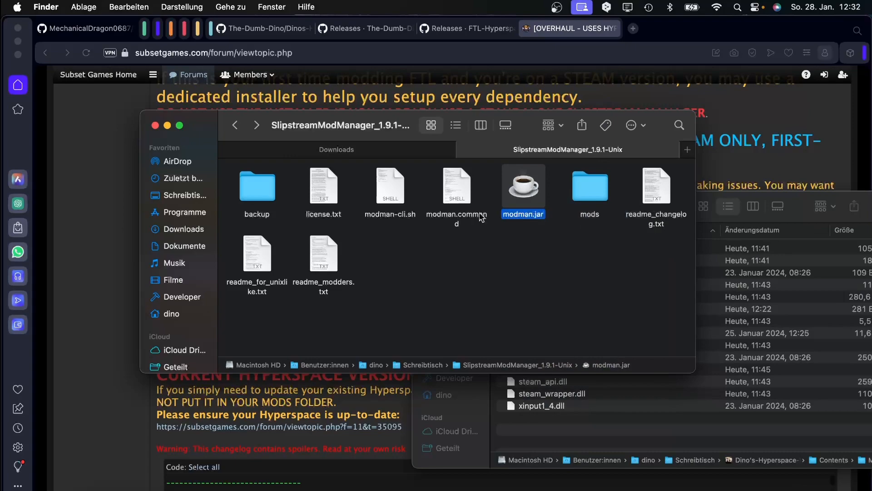
right_click(464, 186)
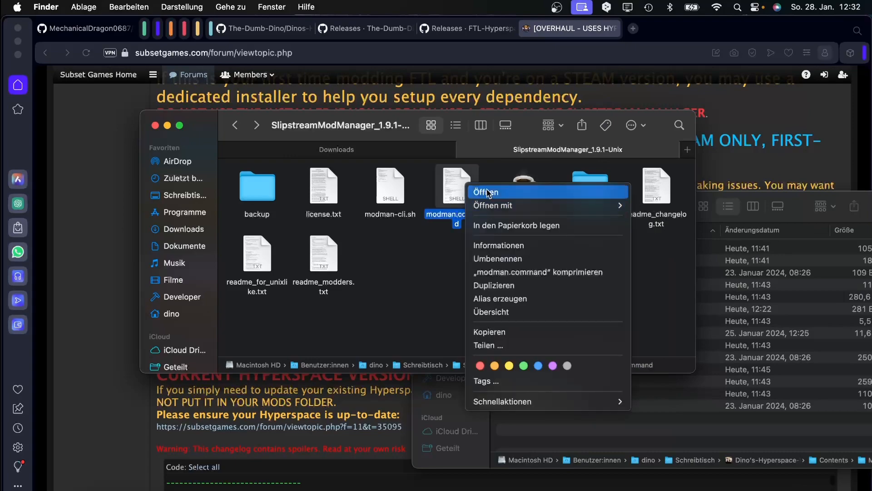
left_click(488, 192)
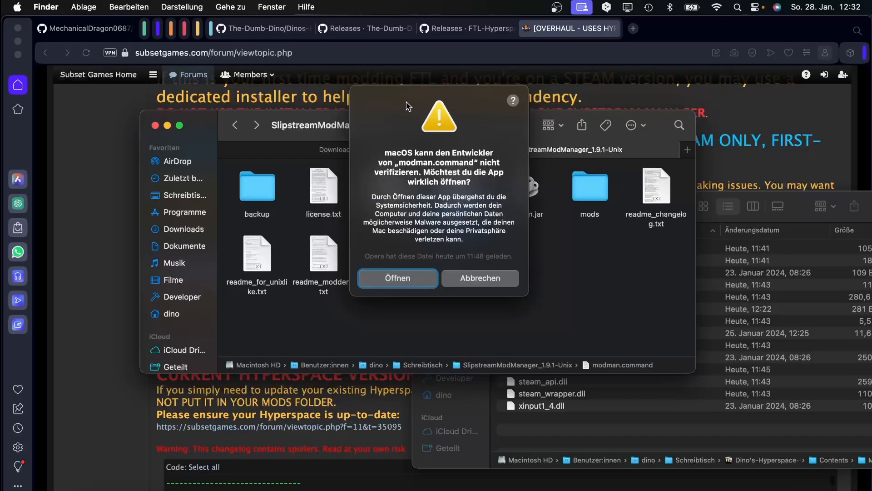
left_click(396, 366)
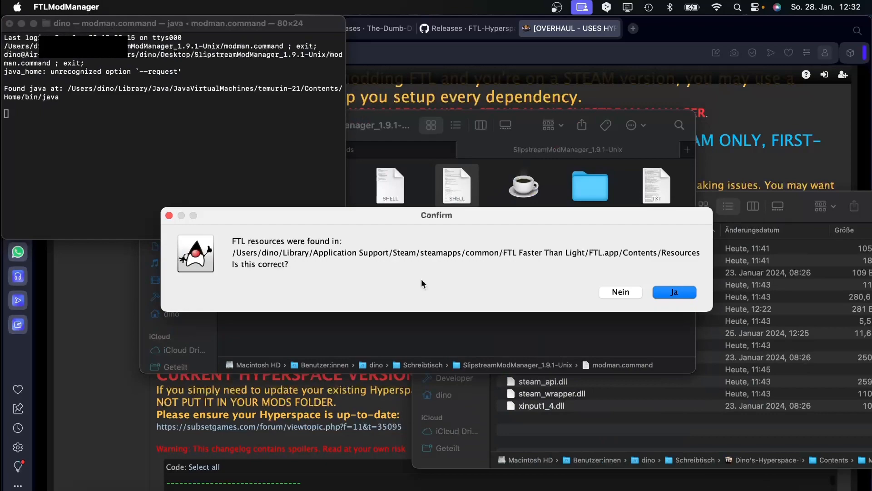
Copy ftl.dat from Drop-FTL-Here into the SlipstreamModManager_1.9.1-Unix folder.
left_click_drag(363, 205, 262, 182)
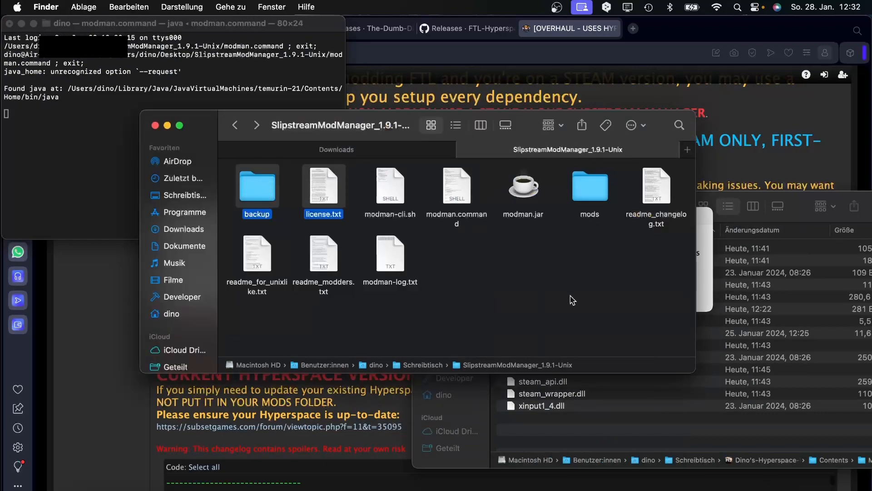
left_click(706, 285)
left_click_drag(429, 209, 293, 88)
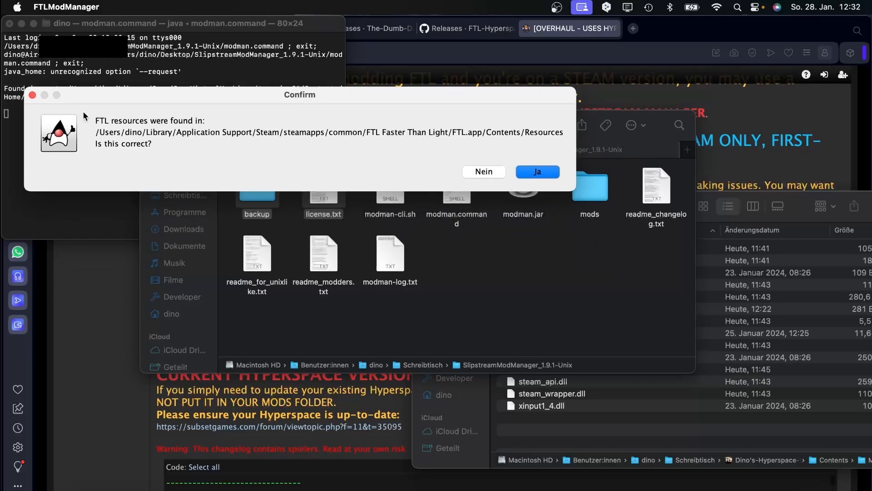
left_click(712, 321)
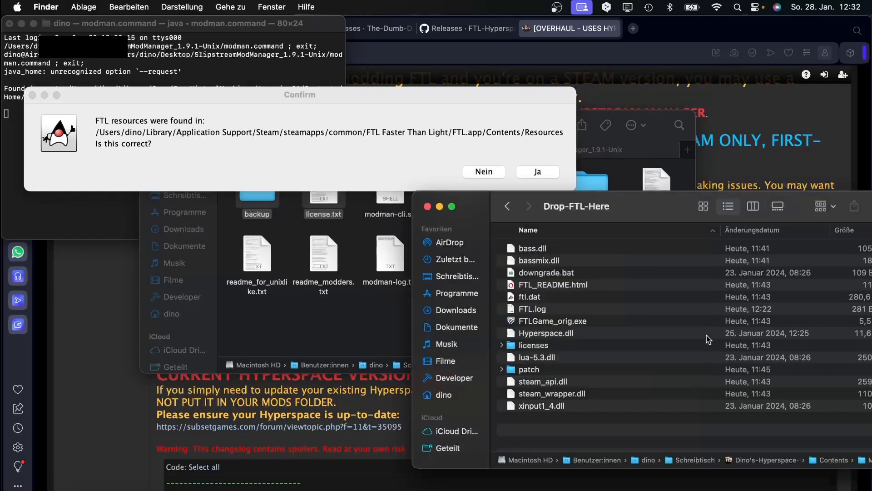
left_click(531, 298)
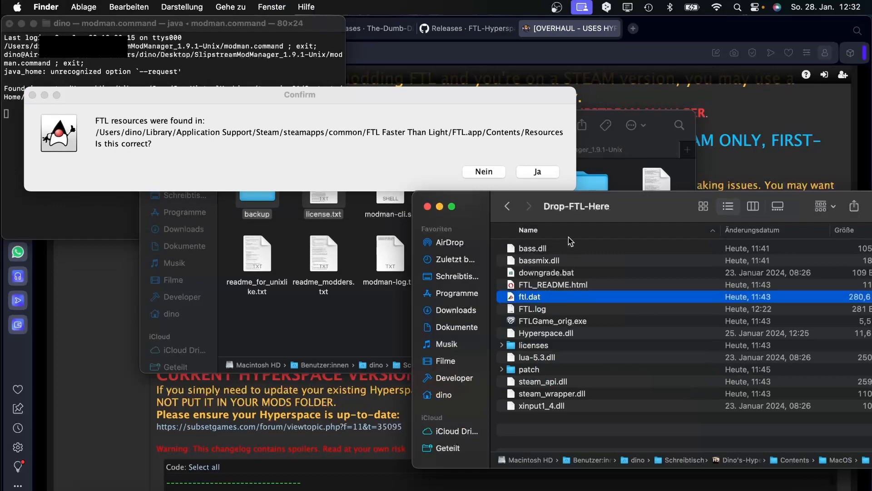
left_click_drag(584, 213, 647, 208)
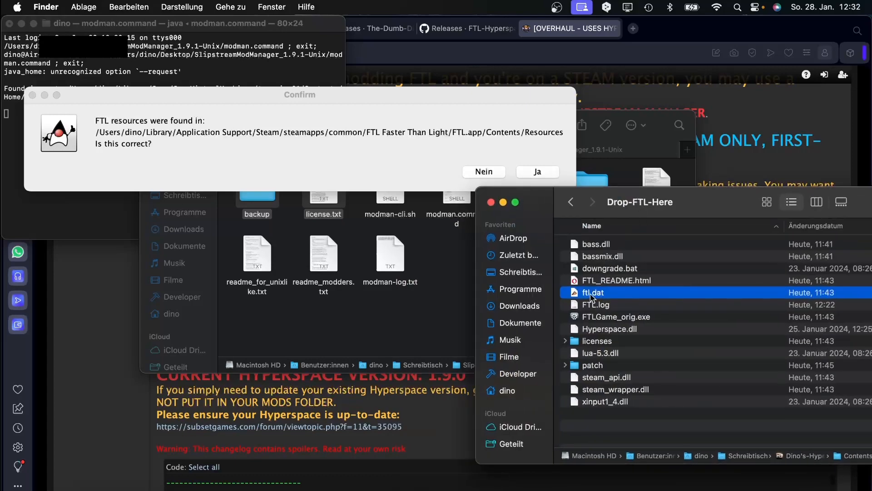
left_click_drag(607, 296, 278, 336)
Reject the detected FTL resources location with Nein and accept the locate-manually prompt.
left_click(278, 337)
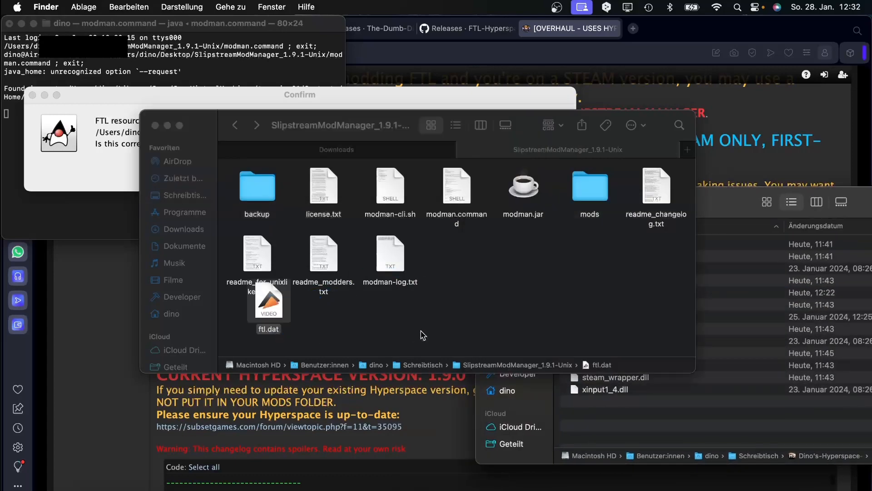
left_click(344, 126)
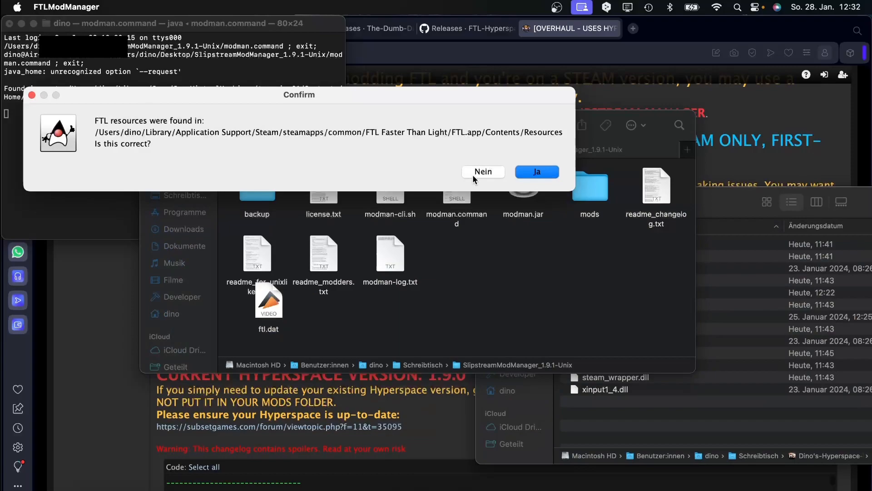
left_click(492, 173)
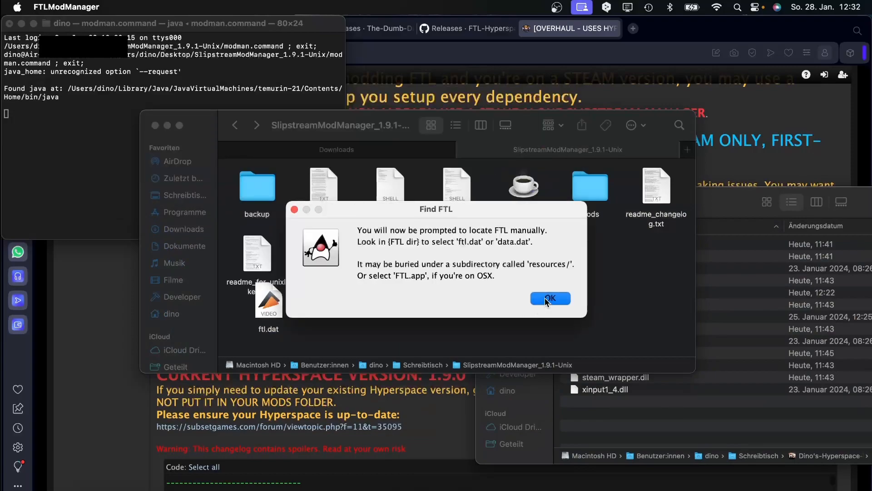
left_click(547, 299)
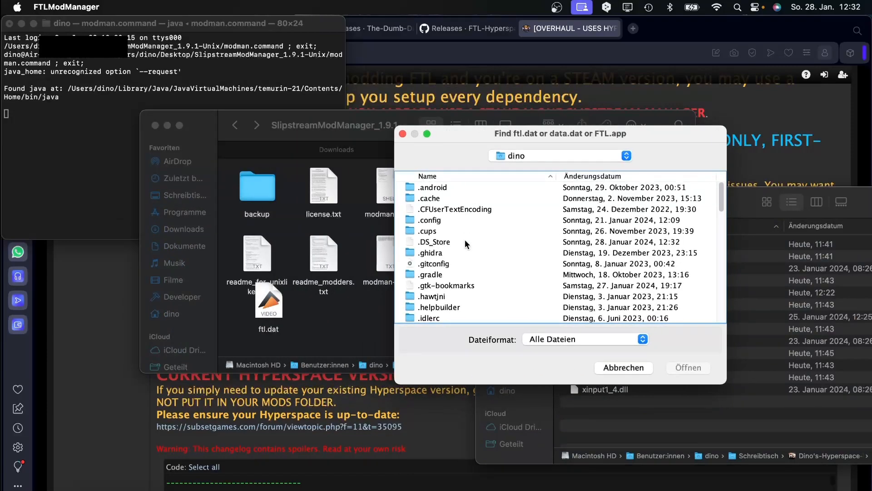
Open the Desktop folder in the Find ftl.dat chooser.
scroll(465, 244, "down", 15)
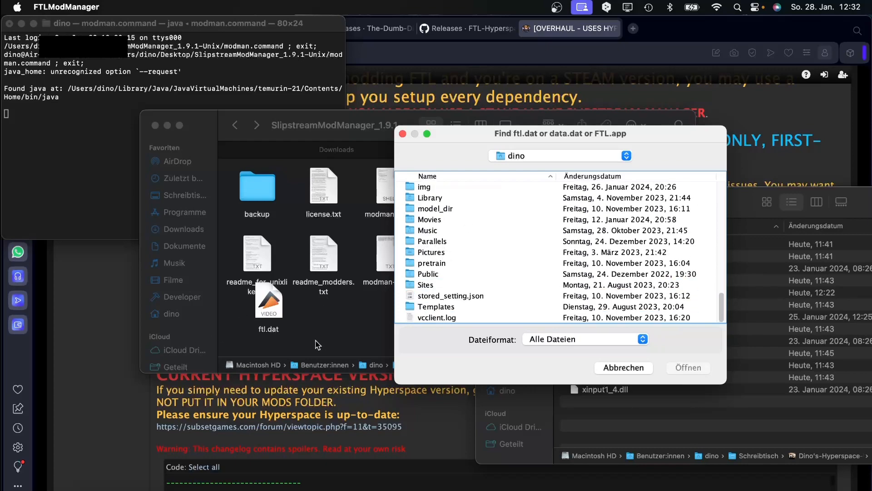
scroll(478, 284, "up", 3)
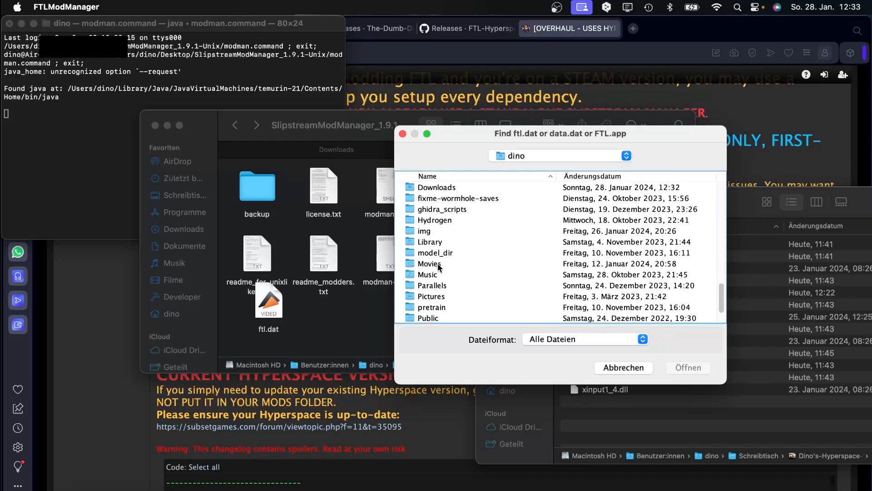
scroll(439, 266, "down", 2)
scroll(428, 269, "up", 2)
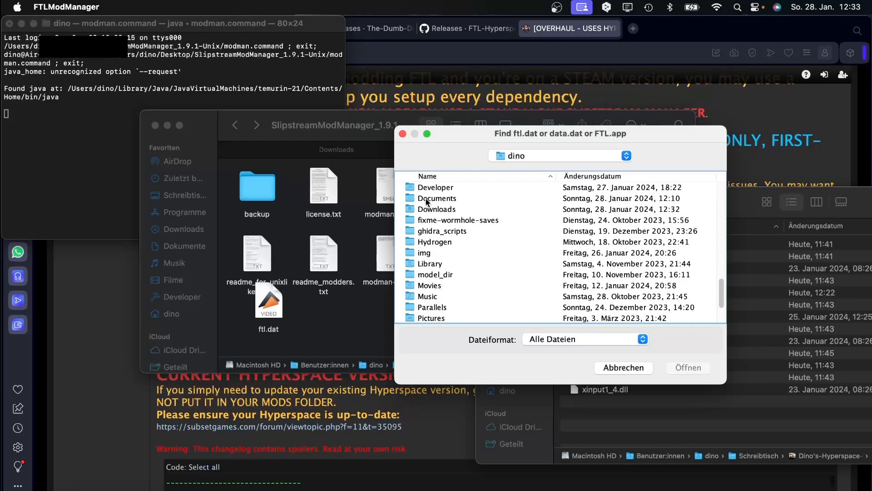
scroll(429, 193, "up", 4)
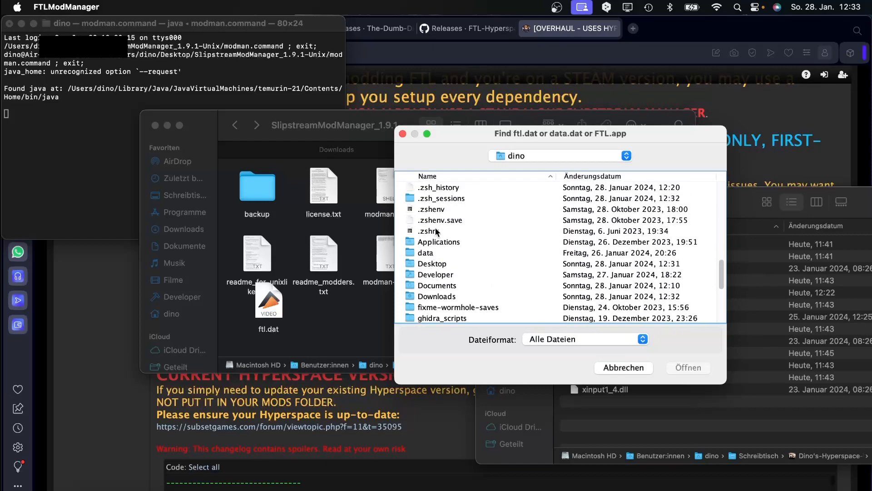
scroll(436, 249, "down", 2)
scroll(435, 251, "down", 5)
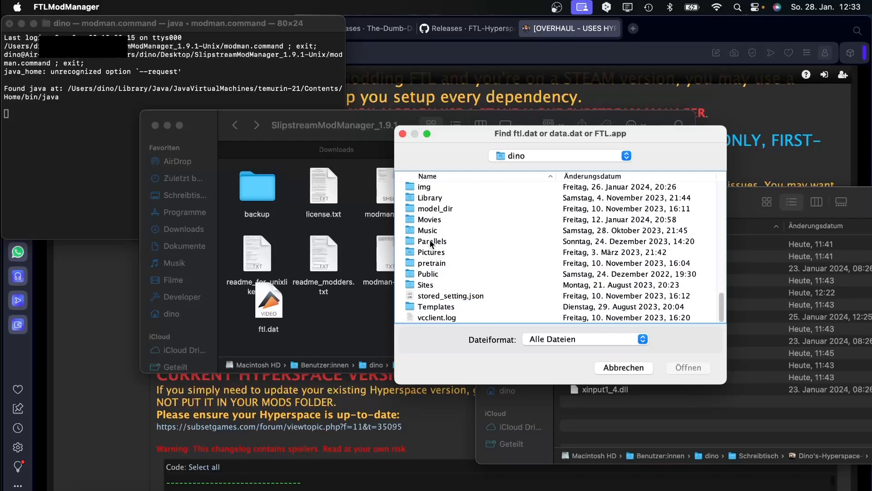
scroll(431, 244, "up", 1)
scroll(433, 238, "up", 2)
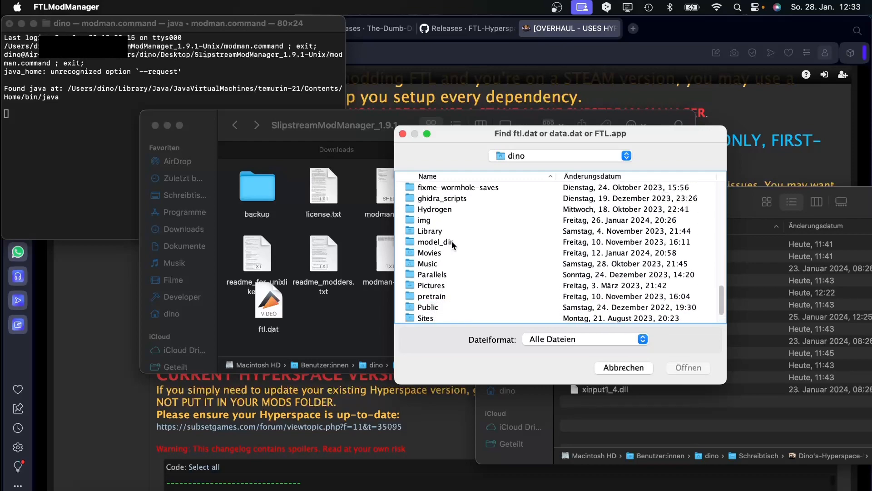
scroll(451, 241, "up", 3)
scroll(452, 240, "up", 2)
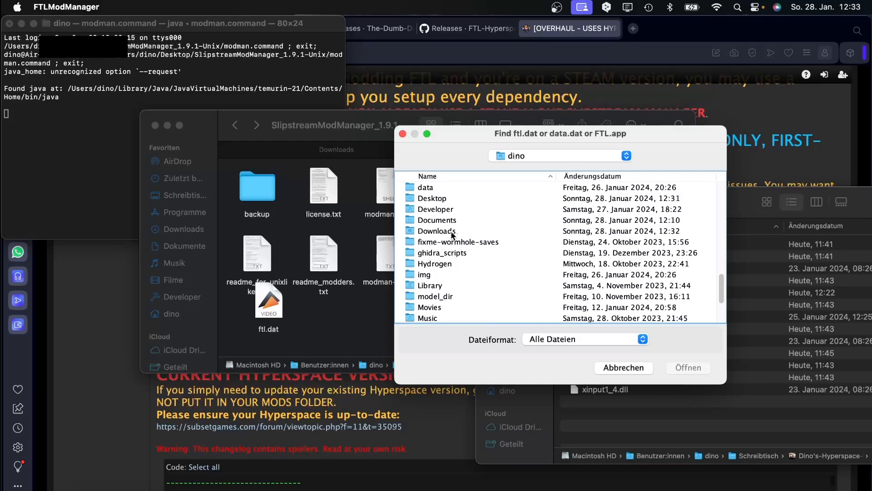
left_click(443, 201)
double_click(443, 201)
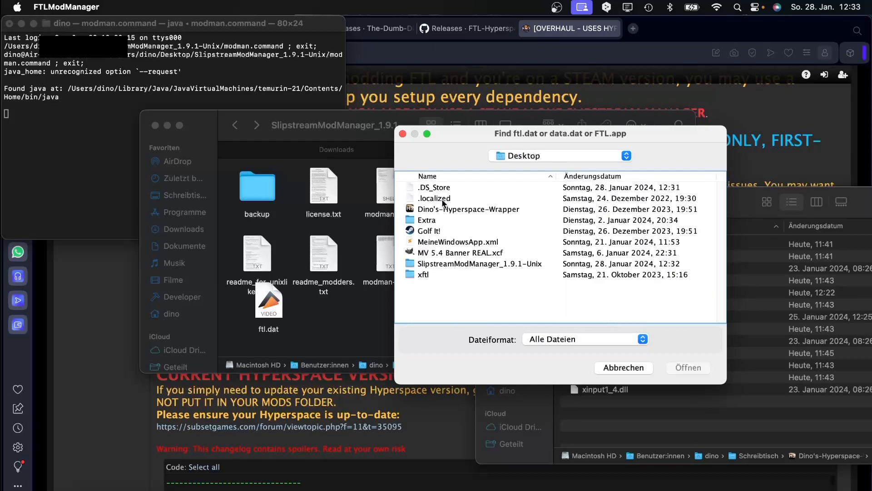
Set the chooser's file format filter to FTL Data File while browsing the Desktop.
left_click(439, 265)
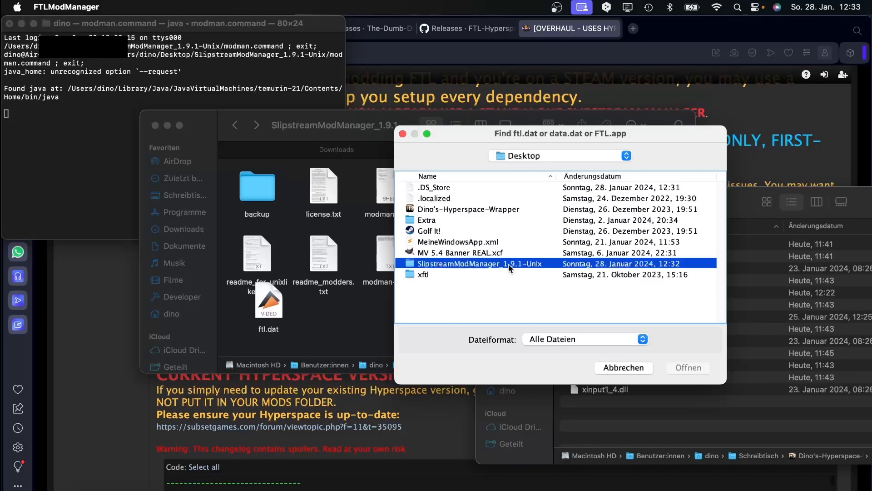
left_click(555, 274)
left_click(598, 263)
left_click(437, 272)
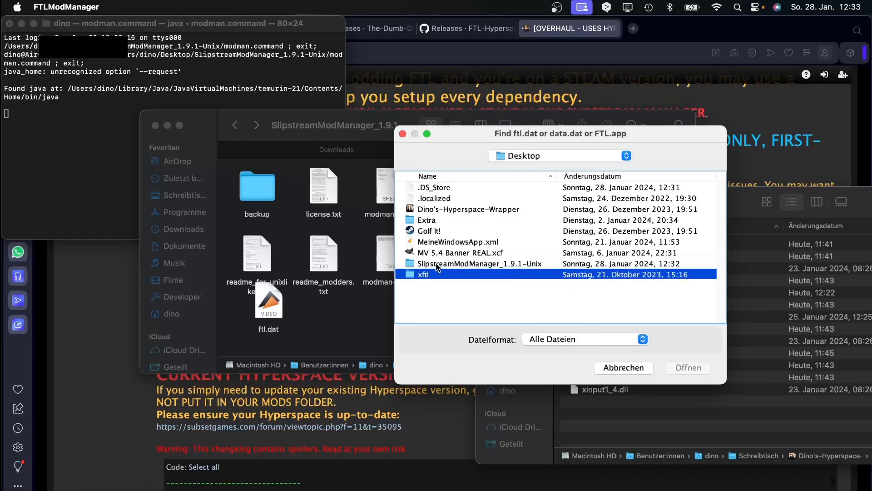
left_click(436, 265)
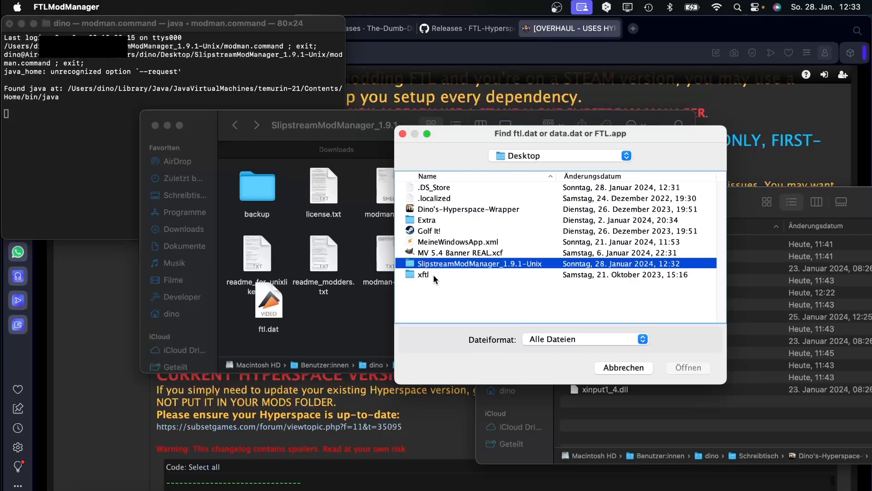
left_click(431, 253)
left_click(428, 209)
left_click(426, 221)
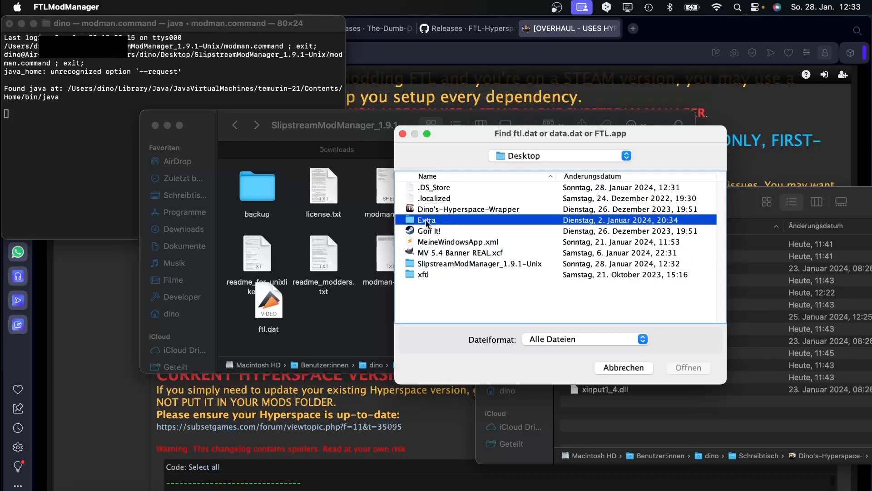
left_click(536, 339)
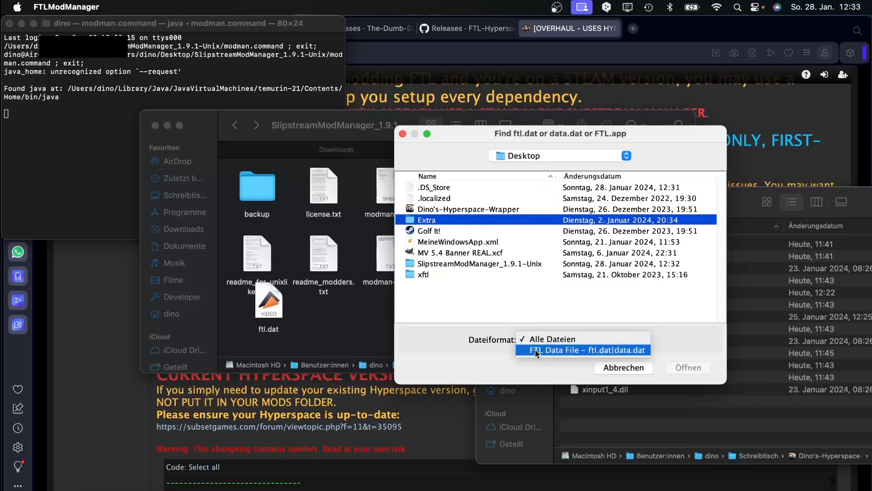
left_click(536, 349)
left_click(428, 264)
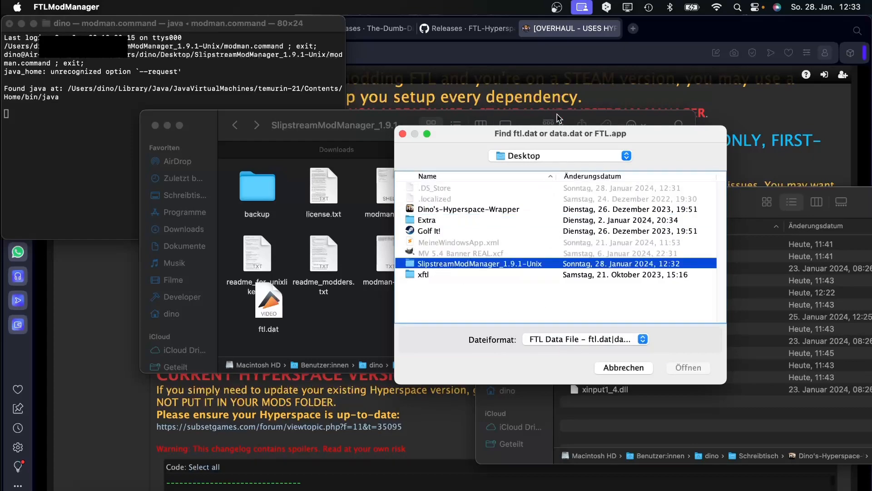
Navigate via the home folder to Desktop > SlipstreamModManager_1.9.1-Unix.
left_click(565, 157)
left_click(565, 157)
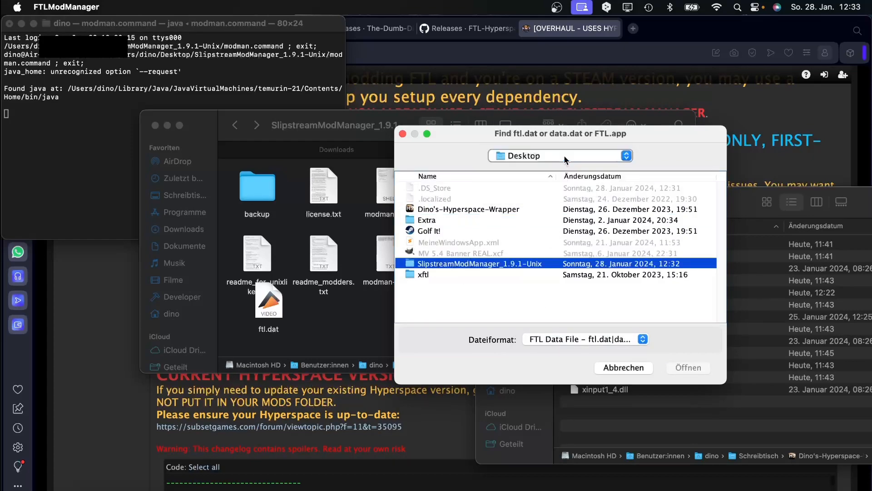
left_click(535, 157)
left_click(523, 168)
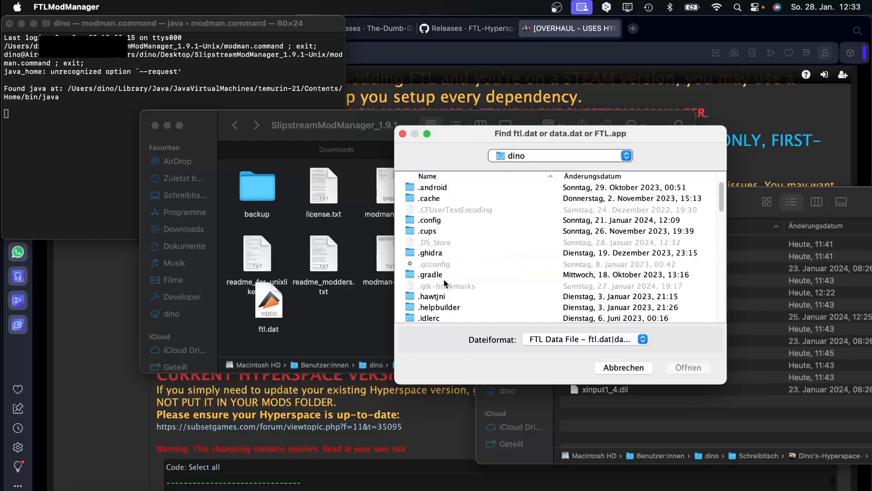
scroll(445, 284, "down", 15)
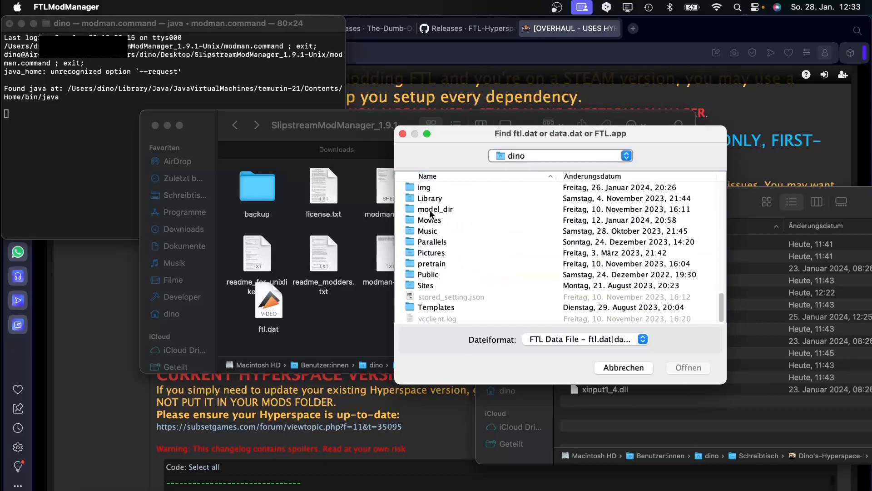
scroll(427, 209, "up", 10)
double_click(435, 210)
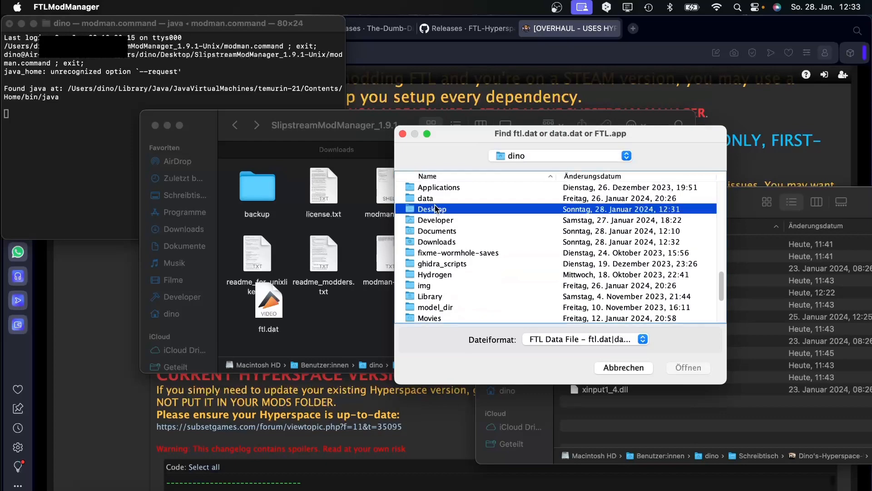
left_click(430, 263)
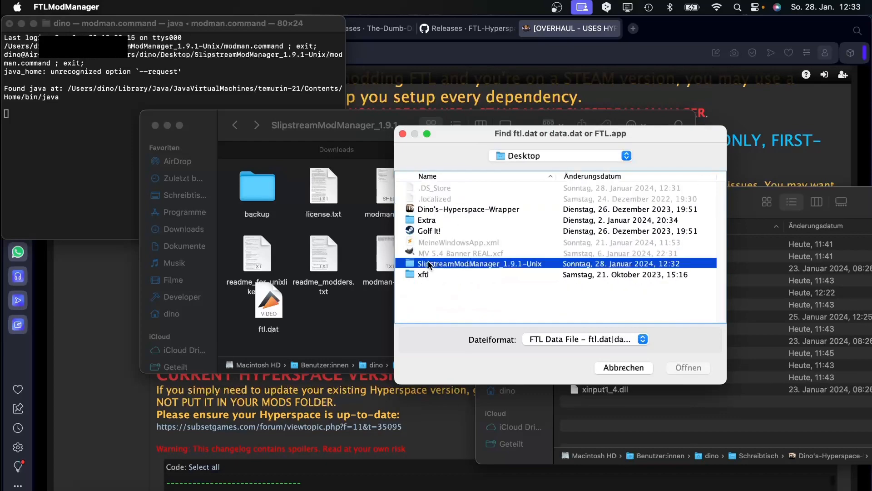
double_click(428, 264)
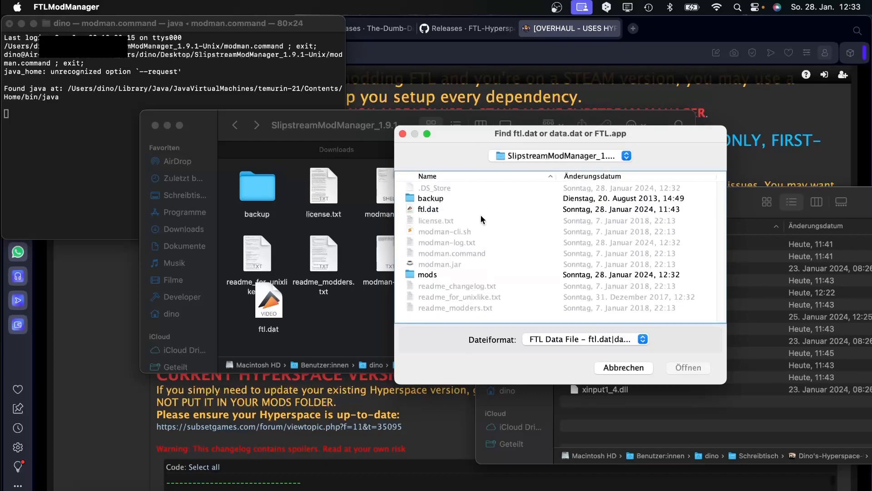
Choose ftl.dat in that folder as the game data file.
left_click_drag(421, 137, 489, 147)
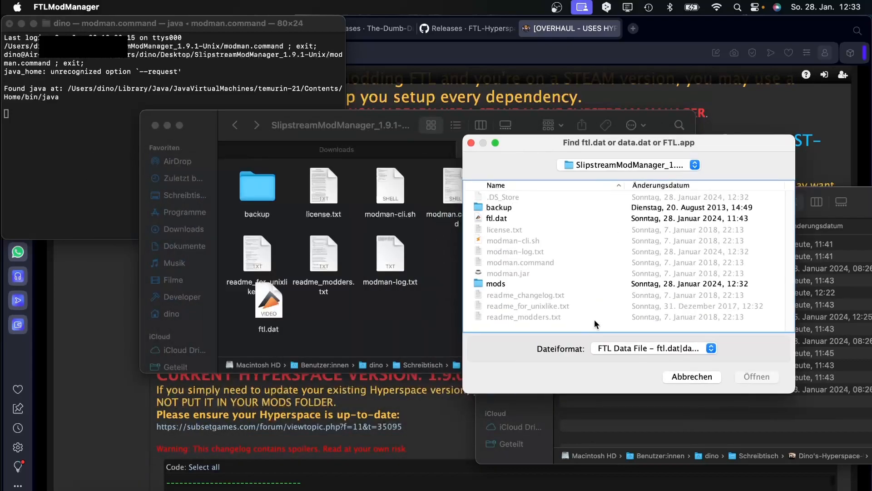
left_click(500, 219)
left_click(764, 378)
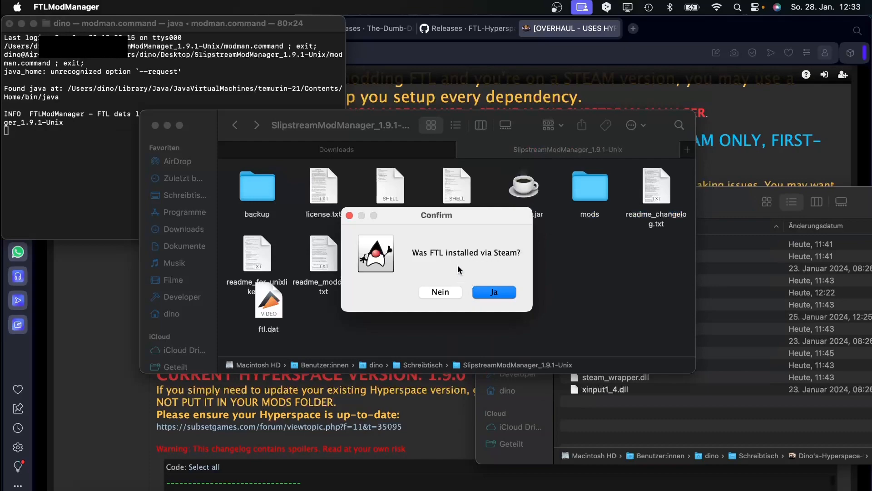
Answer Nein to both the Steam-install question and the periodic update checks prompt.
left_click(431, 291)
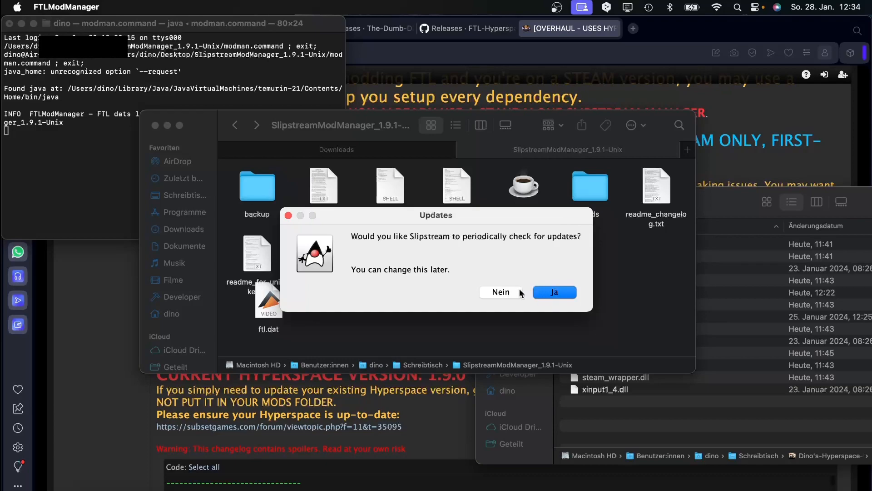
left_click_drag(439, 214, 407, 137)
left_click_drag(468, 144, 435, 183)
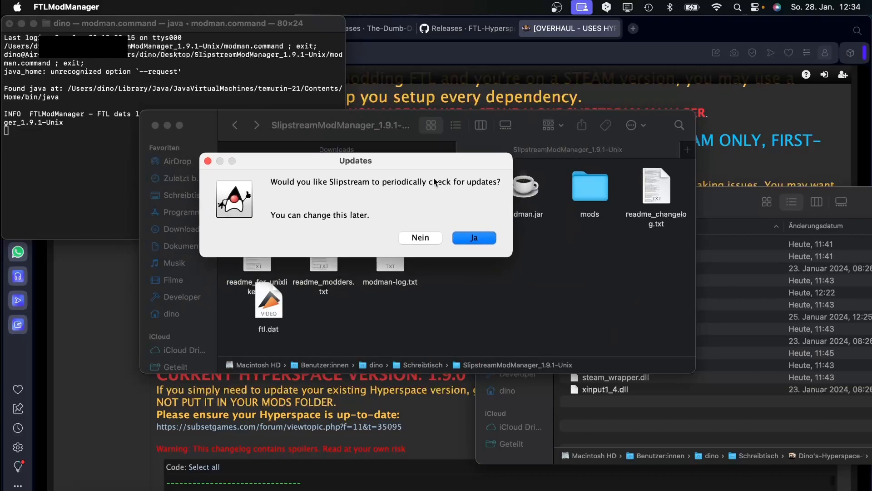
left_click(424, 241)
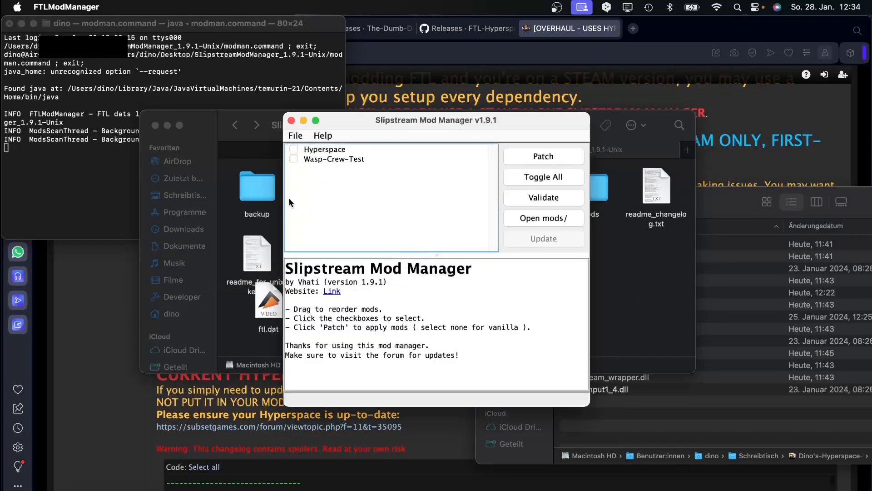
Tick allow_zip in Preferences, apply it, and re-scan mods/ to list the Multiverse zips.
left_click_drag(335, 127, 453, 136)
left_click(403, 163)
mouse_move(437, 167)
left_click(465, 264)
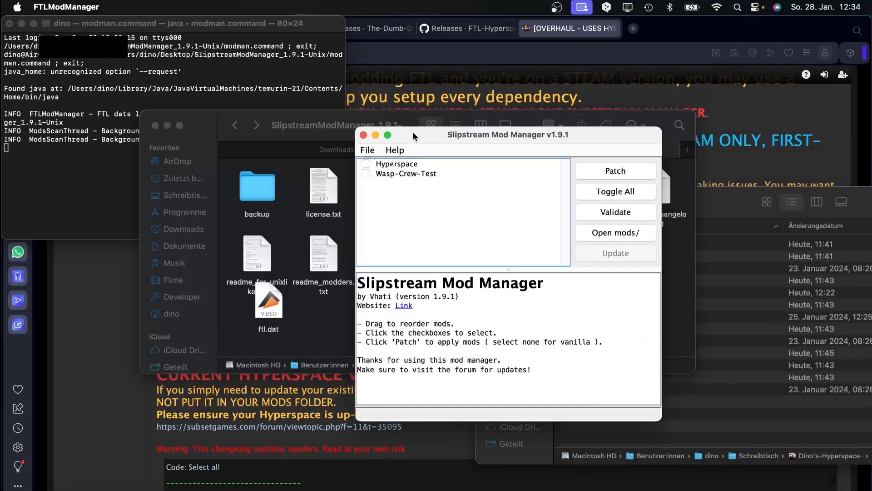
left_click(368, 150)
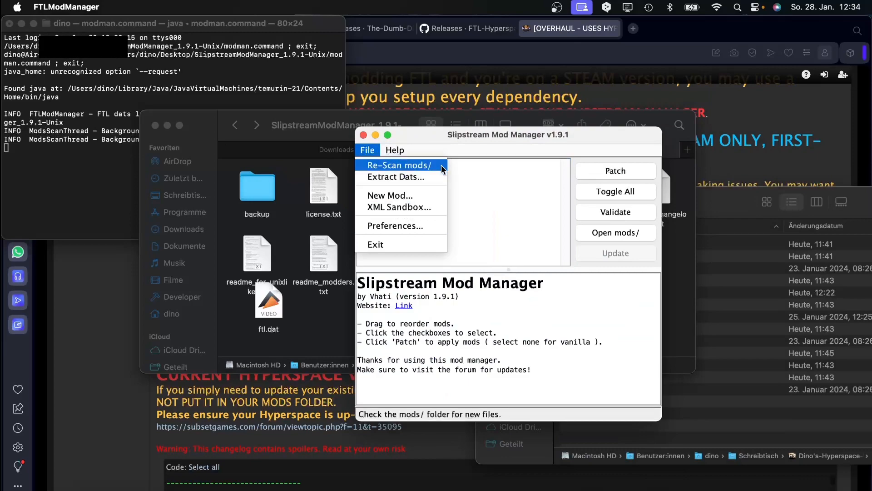
left_click(409, 226)
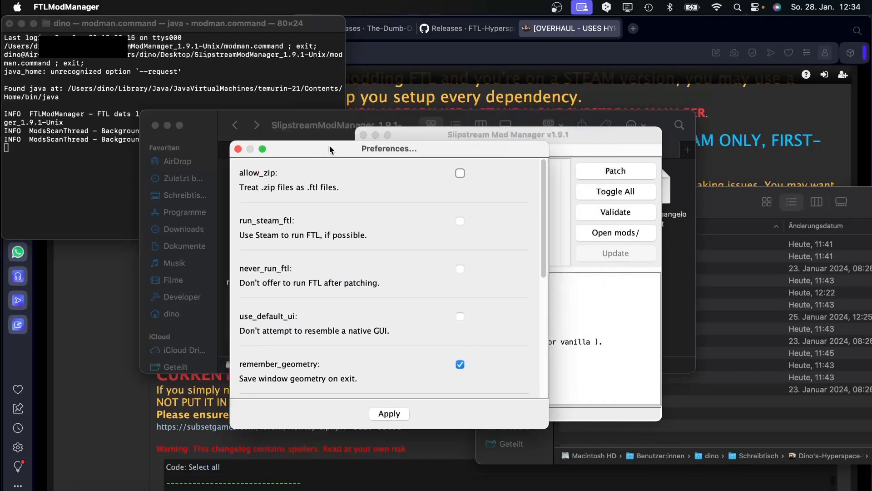
left_click_drag(329, 149, 158, 147)
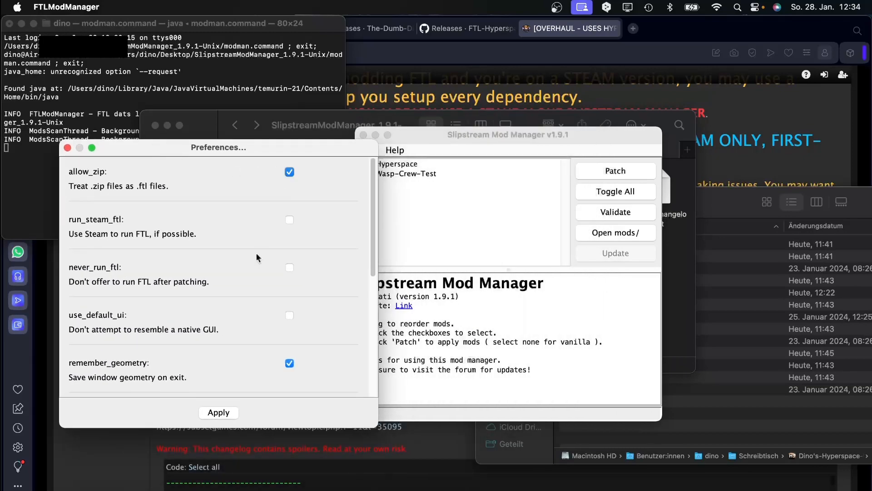
scroll(256, 252, "down", 10)
left_click(219, 412)
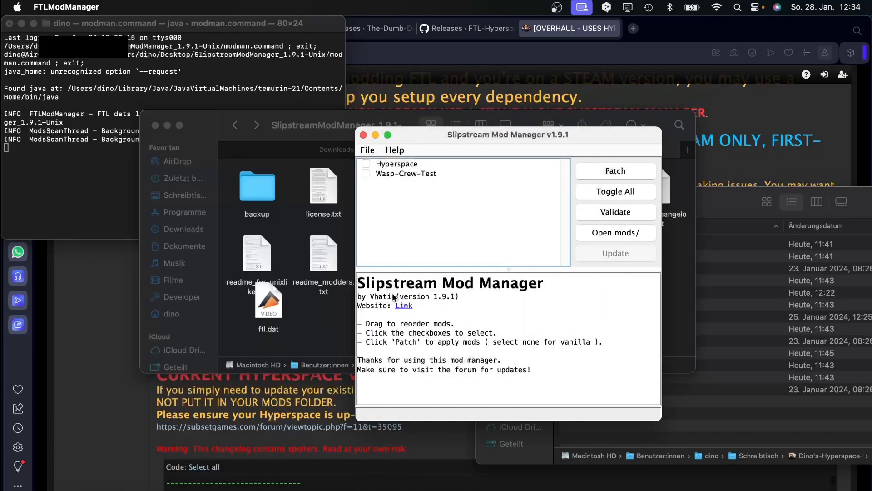
left_click(366, 150)
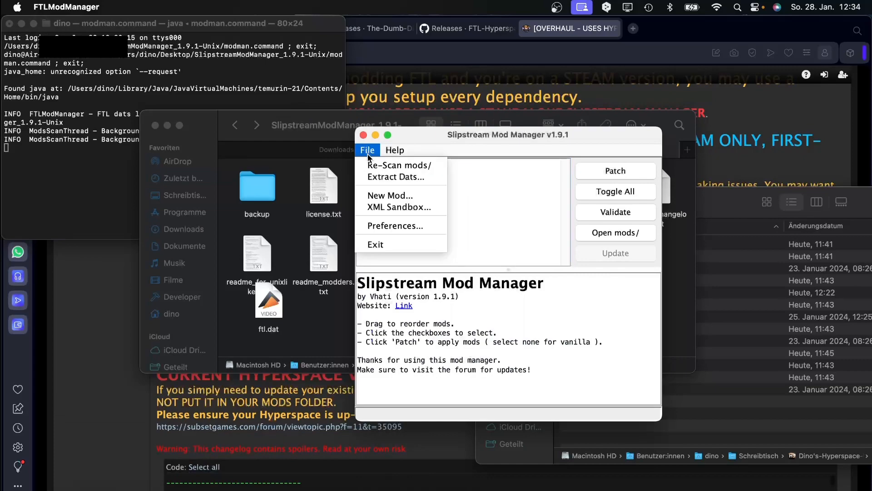
left_click(394, 165)
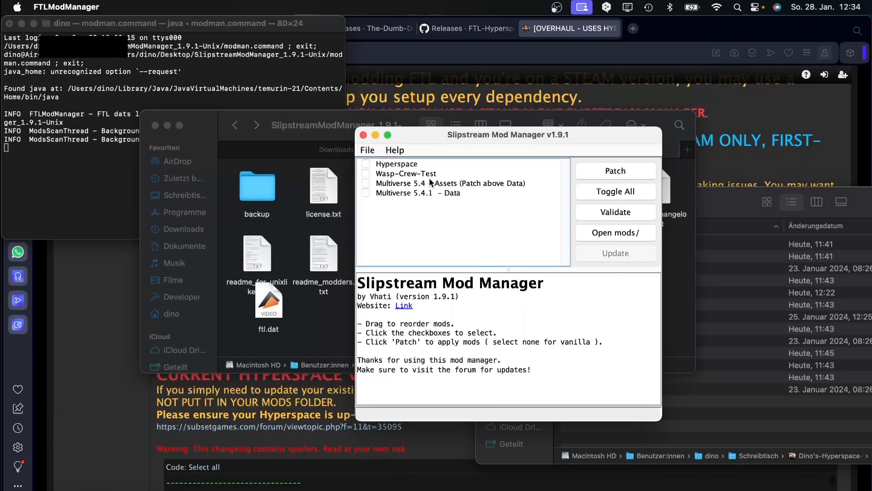
Move Multiverse Assets above Data and tick Assets, Data and Wasp-Crew-Test.
mouse_move(410, 184)
left_mouse_down()
mouse_move(411, 176)
mouse_move(411, 191)
left_mouse_up()
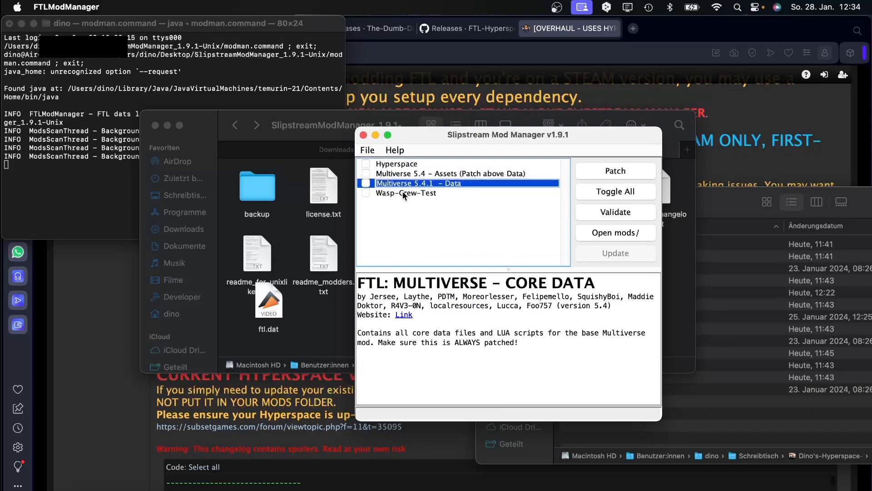
left_click(365, 173)
left_click(366, 183)
left_click(366, 193)
Review the descriptions of the Multiverse, Wasp-Crew-Test and Hyperspace mods.
left_click(391, 174)
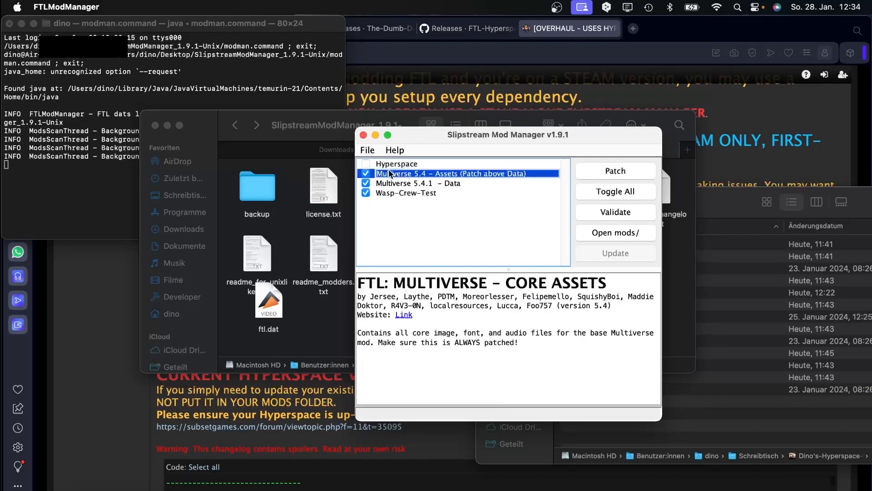
left_click(397, 184)
left_click(409, 174)
left_click(410, 183)
left_click(406, 193)
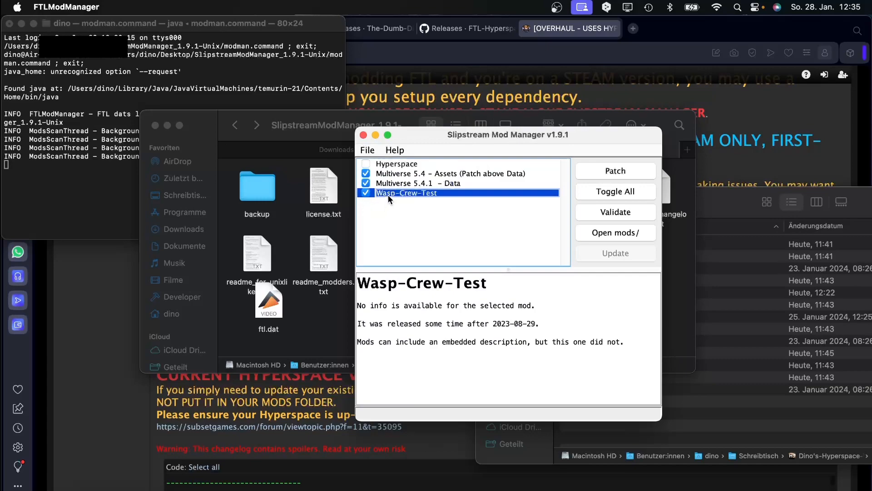
left_click(382, 163)
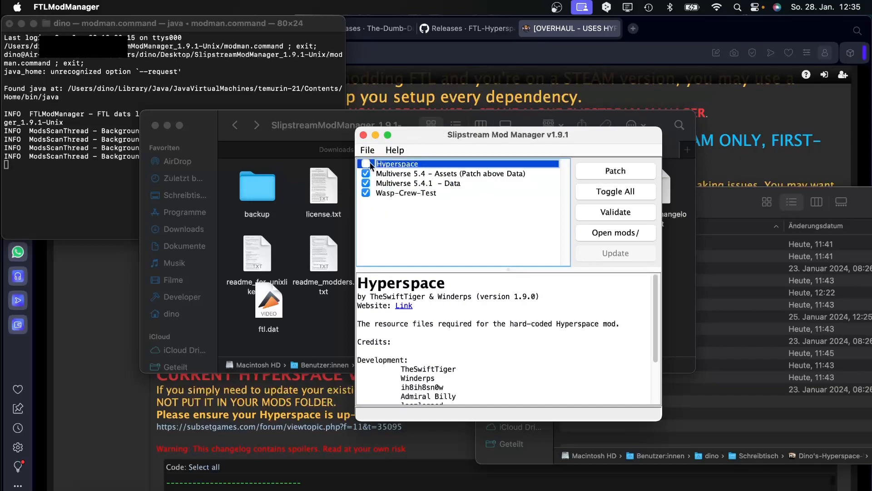
Patch the ticked mods into the game, confirm completion, and close the mod manager.
left_click_drag(499, 118, 458, 106)
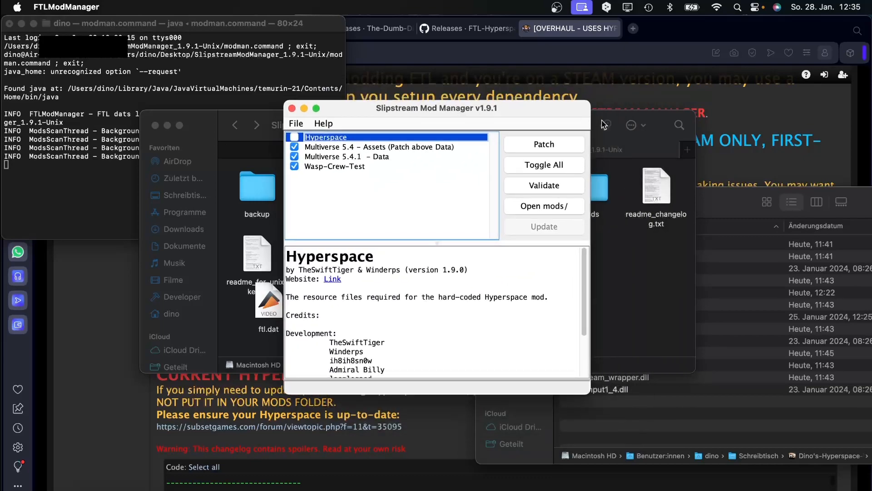
left_click(527, 144)
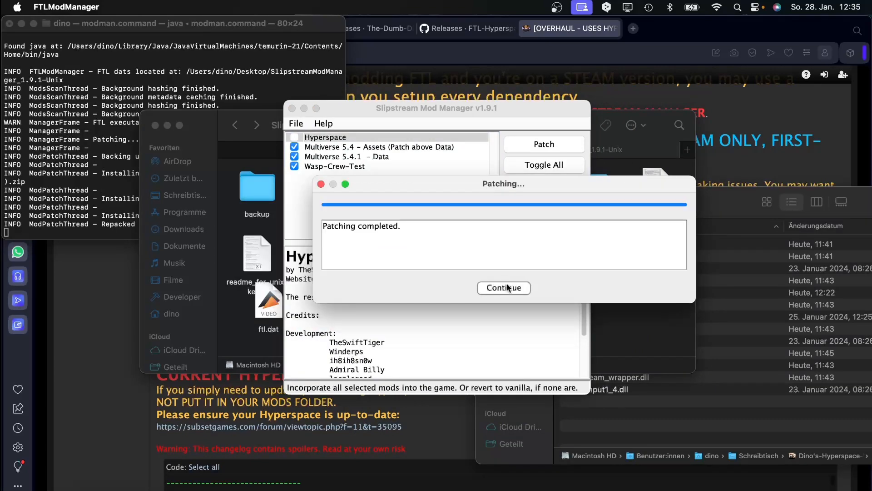
left_click(506, 290)
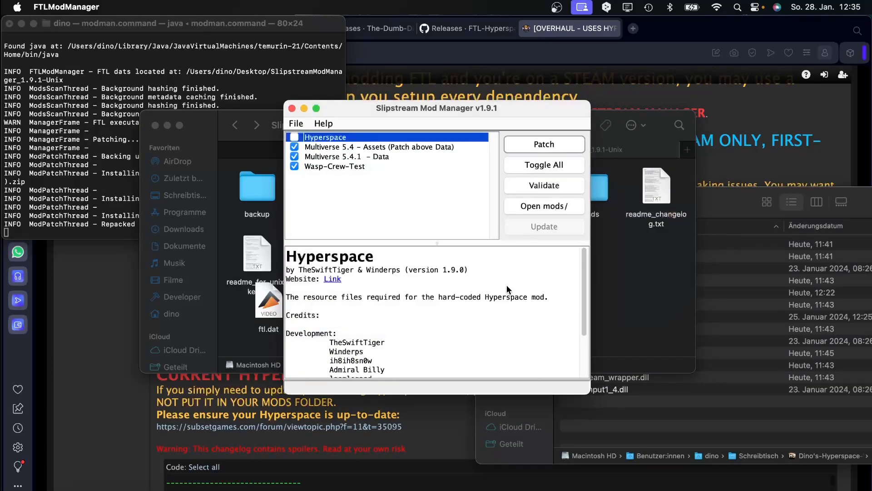
left_click(292, 109)
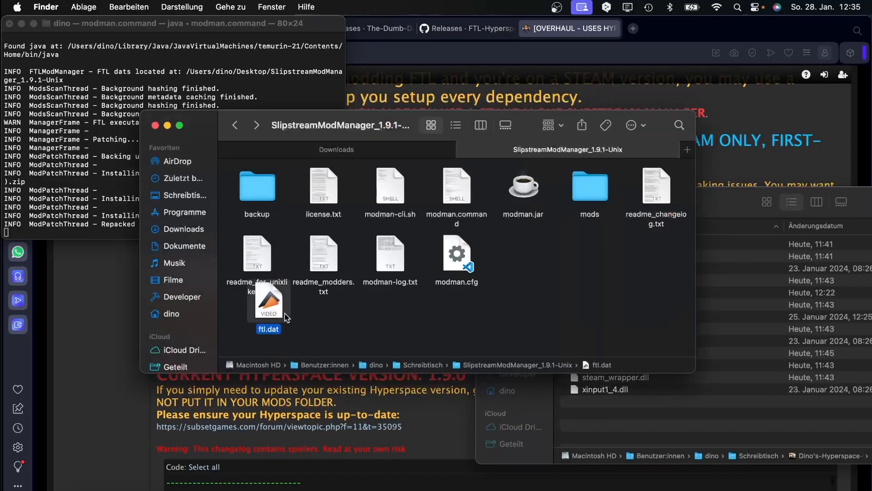
Drop ftl.dat into Drop-FTL-Here and show Dino's-Hyperspace-Wrapper's package contents.
left_click_drag(262, 305, 716, 400)
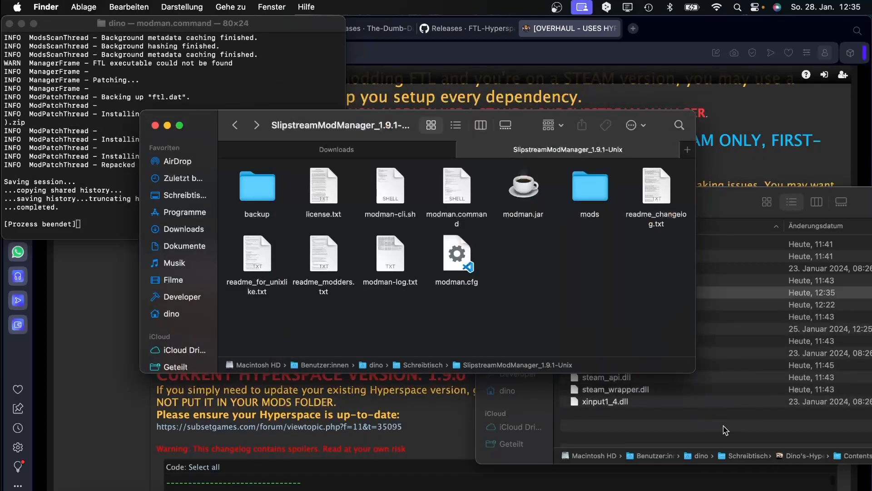
left_click_drag(706, 196, 389, 165)
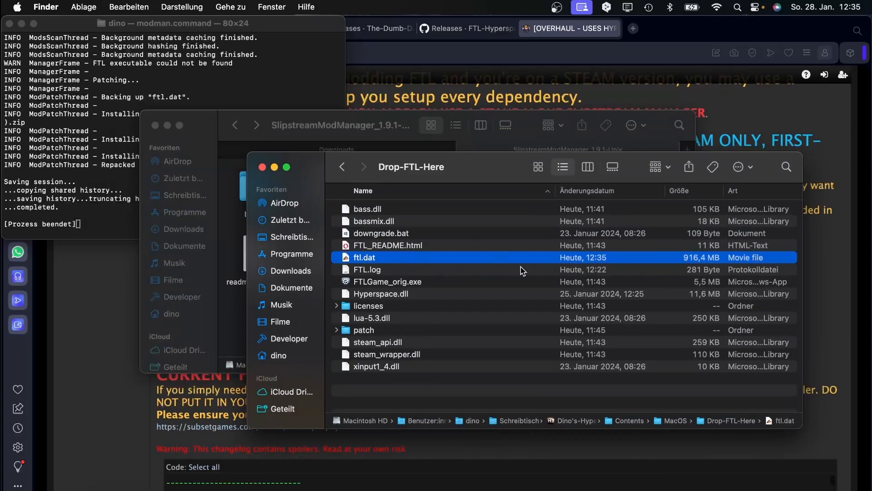
left_click(287, 237)
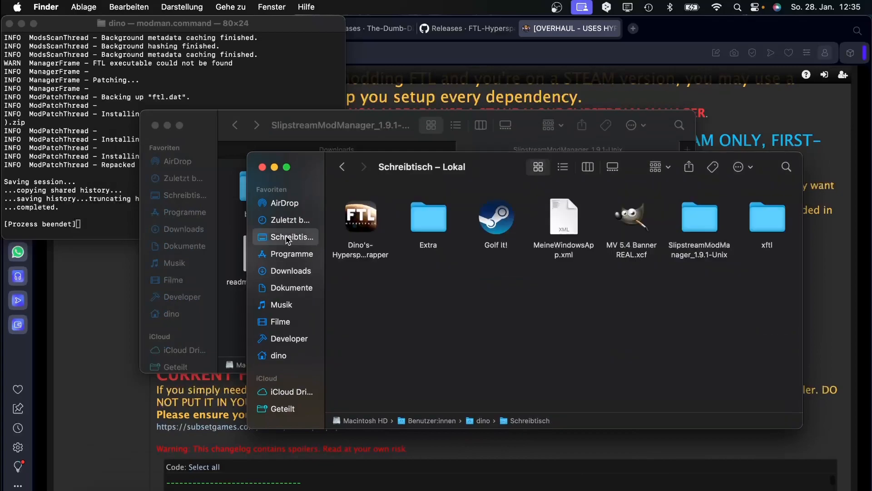
left_click(369, 219)
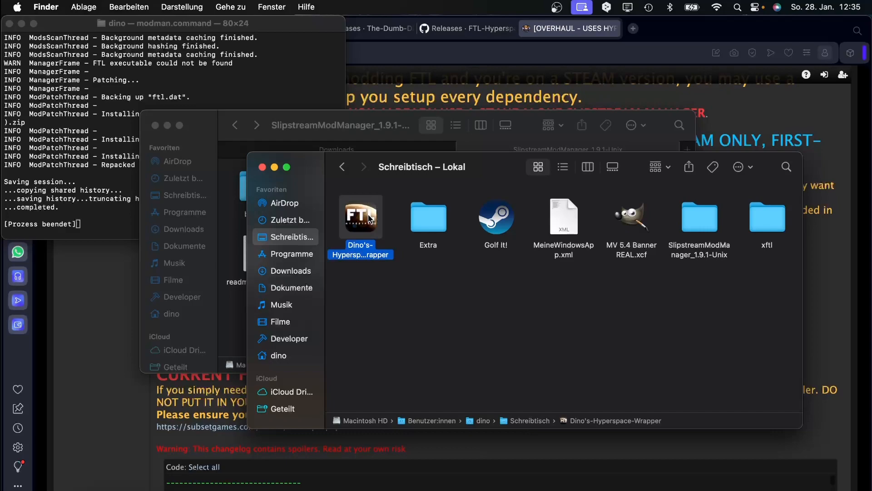
right_click(369, 220)
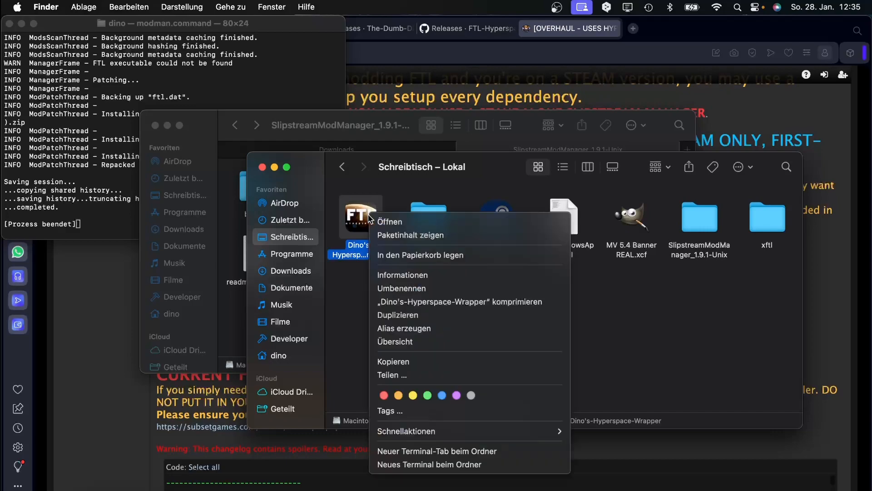
left_click(403, 237)
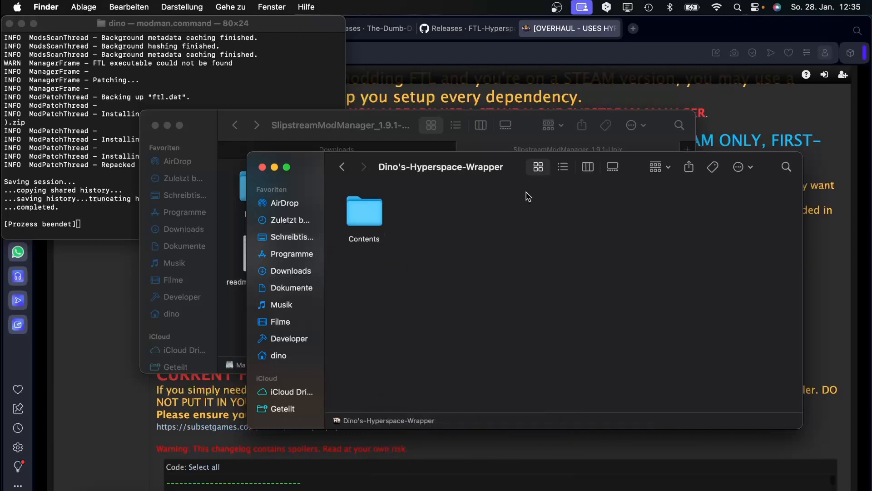
Open Contents > MacOS > Drop-FTL-Here inside the wrapper package.
left_click(363, 205)
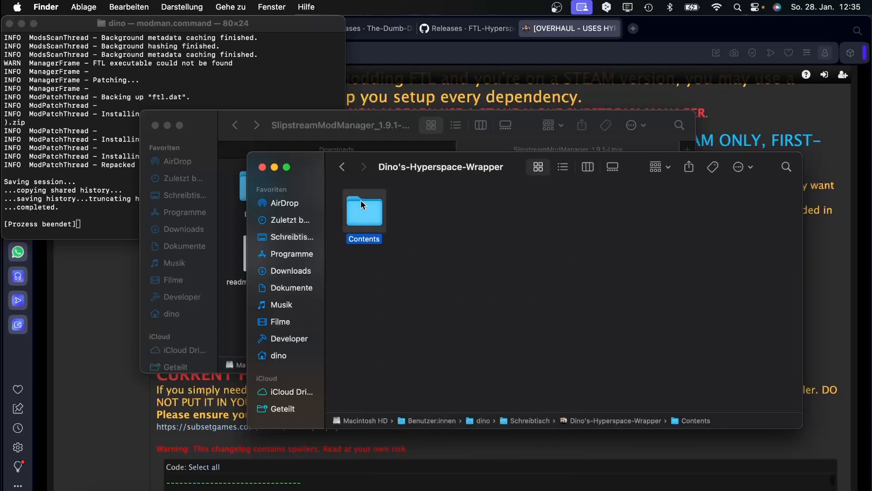
double_click(362, 204)
double_click(432, 209)
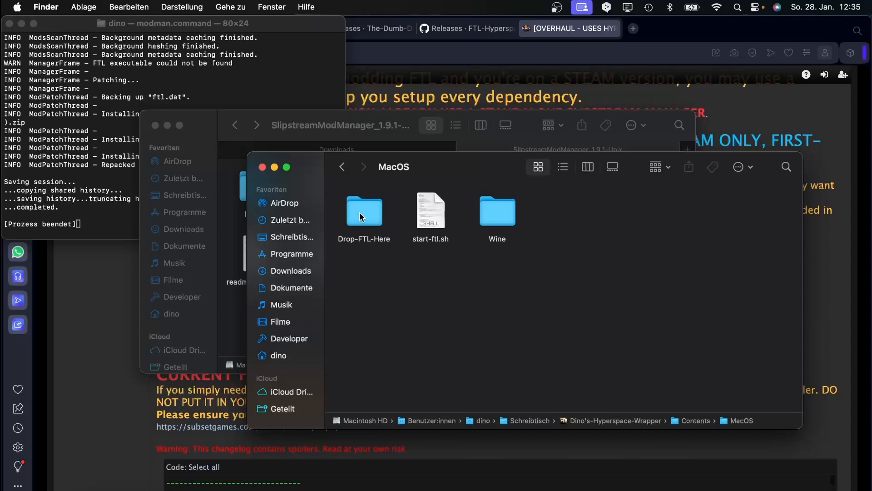
double_click(362, 213)
left_click(342, 167)
double_click(357, 215)
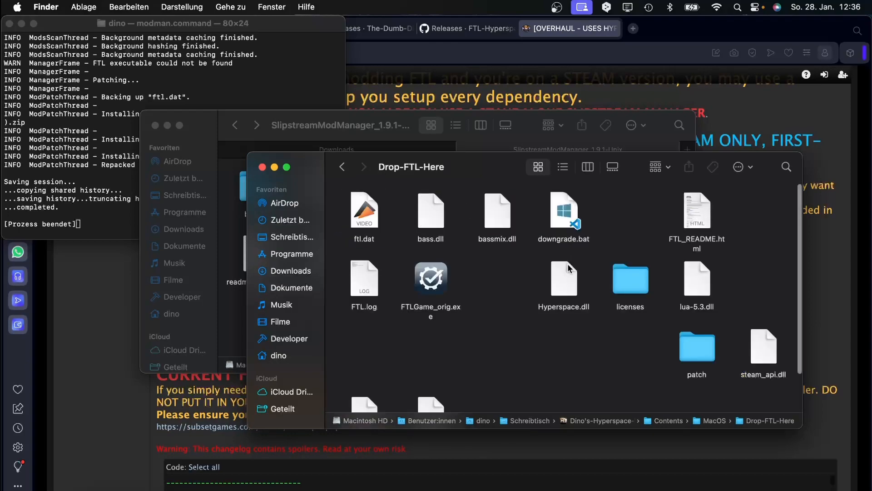
Clean up Drop-FTL-Here's icons by kind, close the window, and return to Finder.
right_click(524, 326)
mouse_move(645, 428)
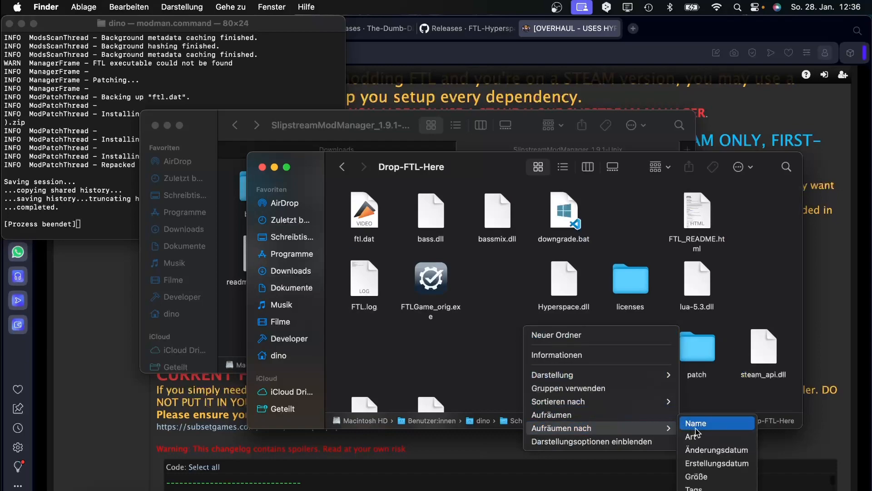
left_click(696, 435)
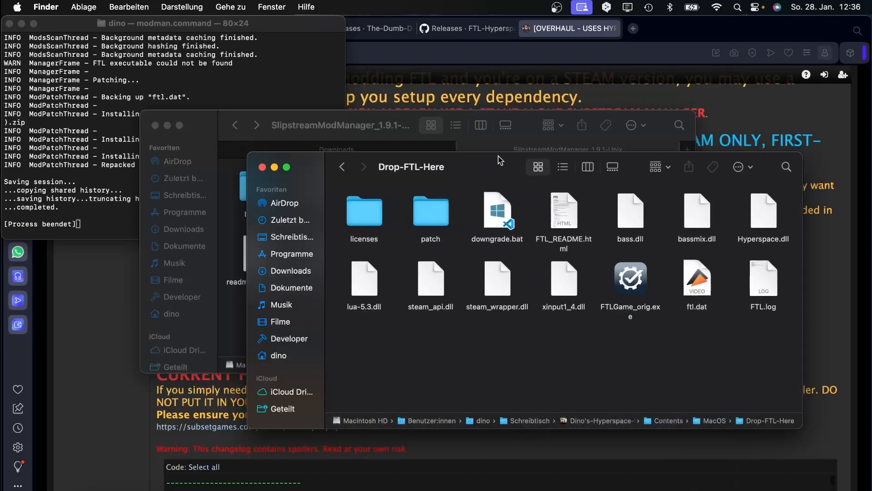
left_click_drag(499, 160, 463, 150)
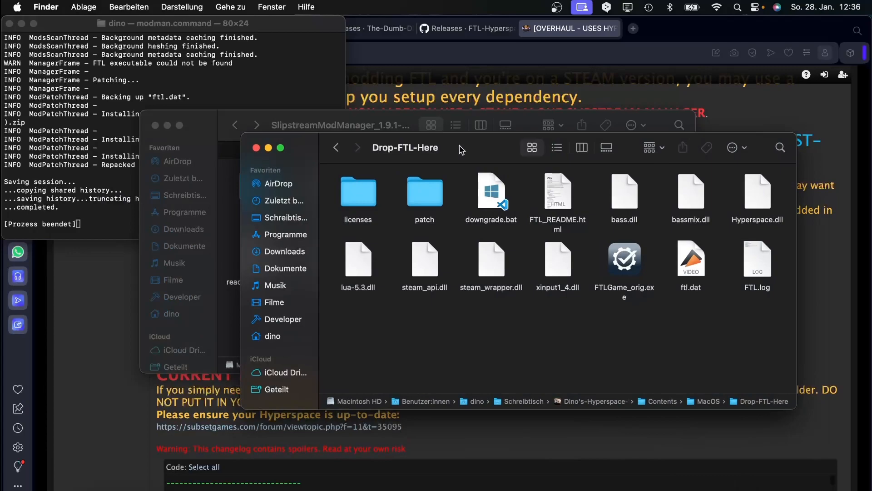
left_click(256, 148)
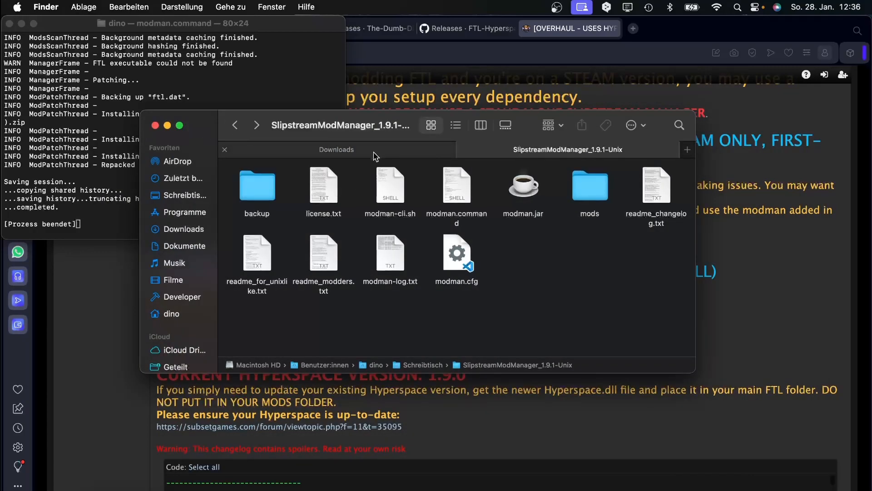
left_click(378, 484)
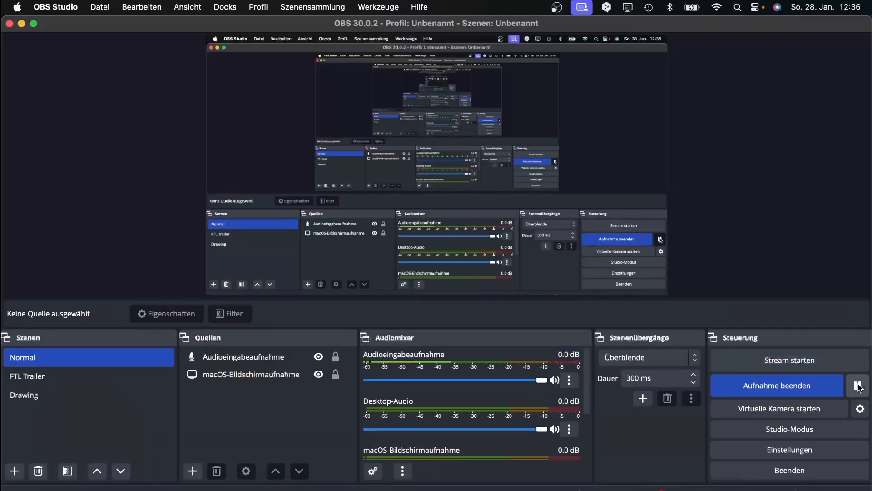
left_click(92, 483)
Quit the modman Terminal from the Dock and select Dino's-Hyperspace-Wrapper on the Desktop.
left_click(158, 484)
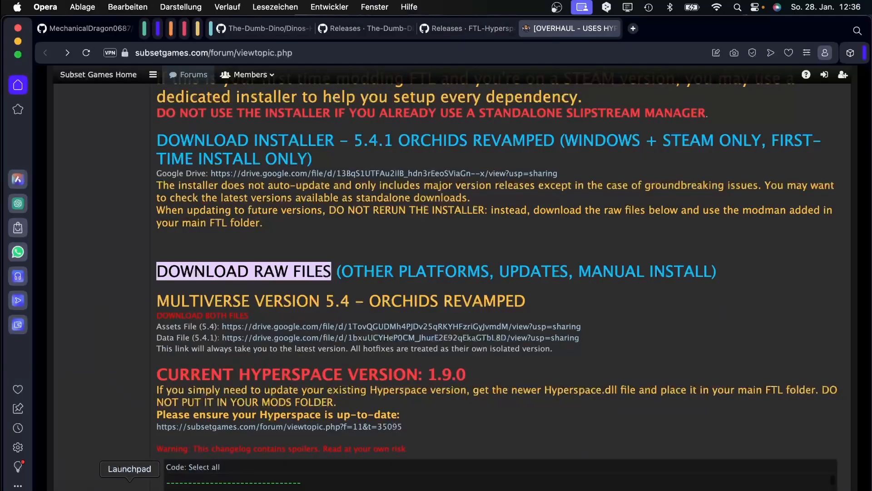
left_click(86, 483)
mouse_move(392, 124)
left_mouse_down()
mouse_move(351, 124)
mouse_move(410, 126)
mouse_move(338, 138)
mouse_move(405, 133)
left_mouse_up()
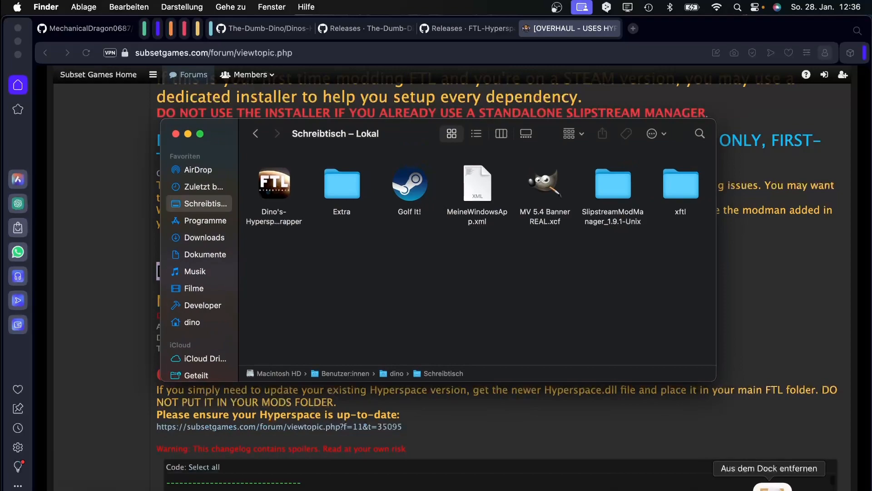
right_click(712, 485)
left_click(726, 462)
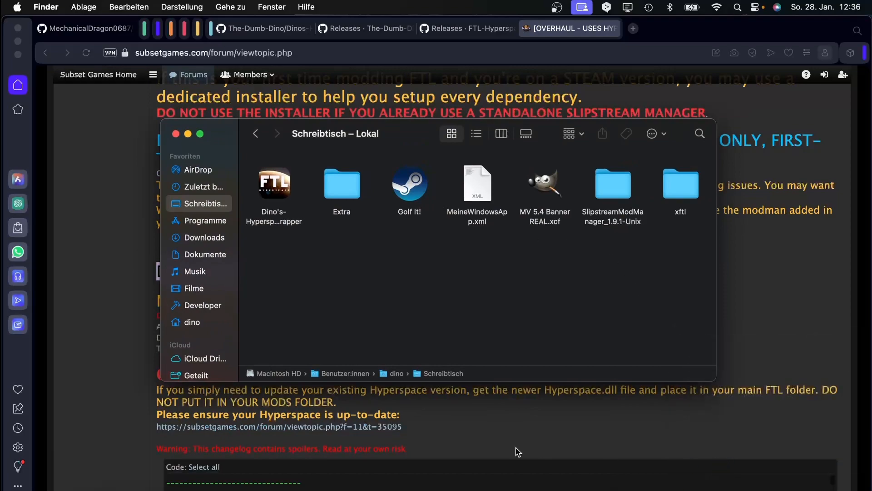
left_click(286, 173)
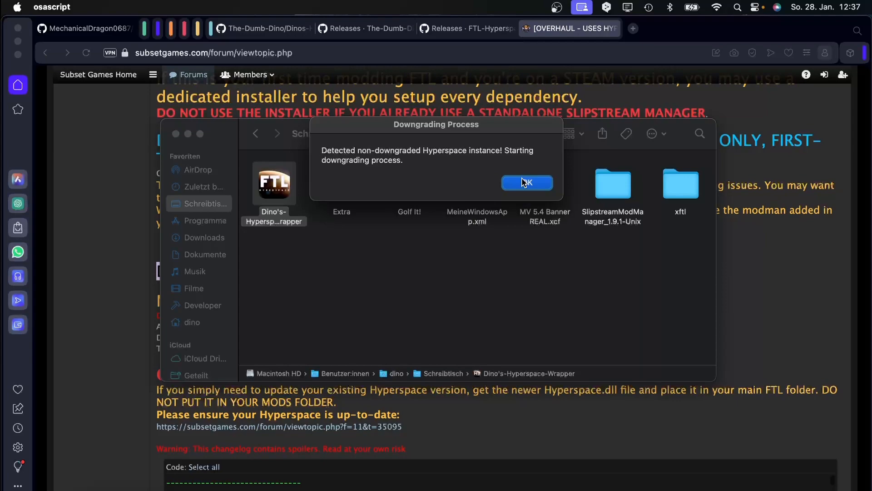
Accept the downgrading notice, clear the Wine console prompt, and confirm Downgrading Succesfull.
left_click_drag(454, 127, 500, 276)
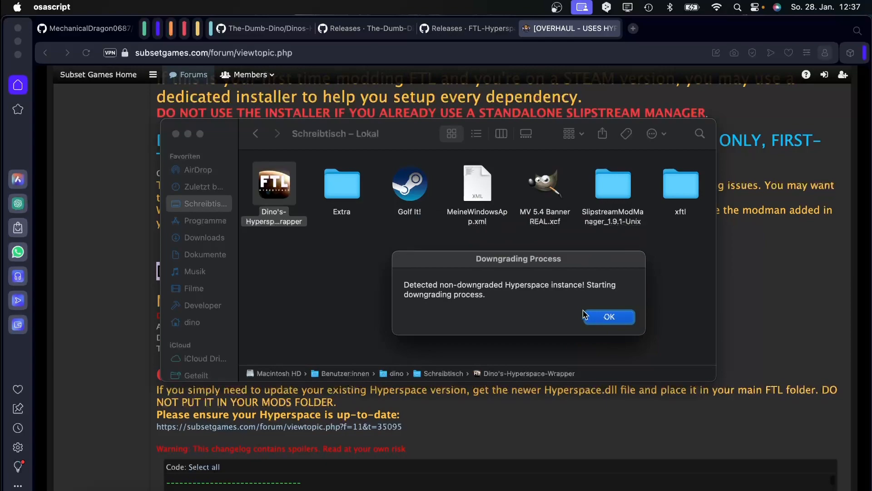
left_click(610, 317)
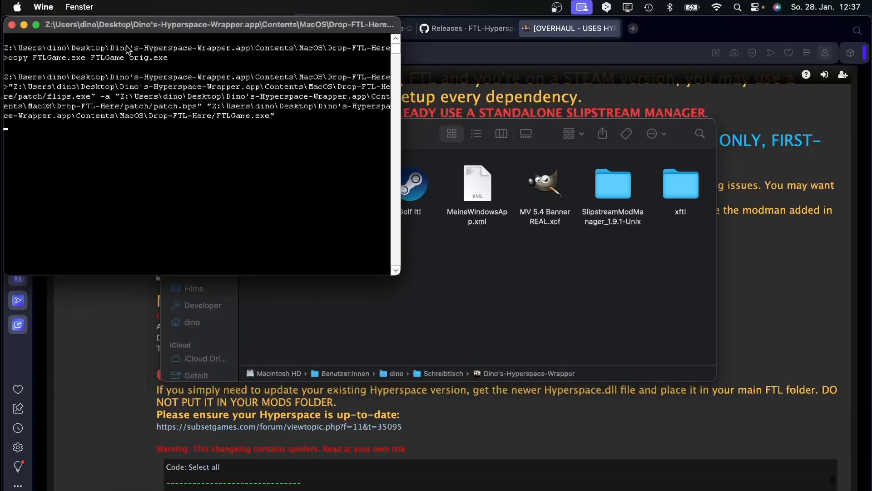
left_click_drag(129, 26, 278, 126)
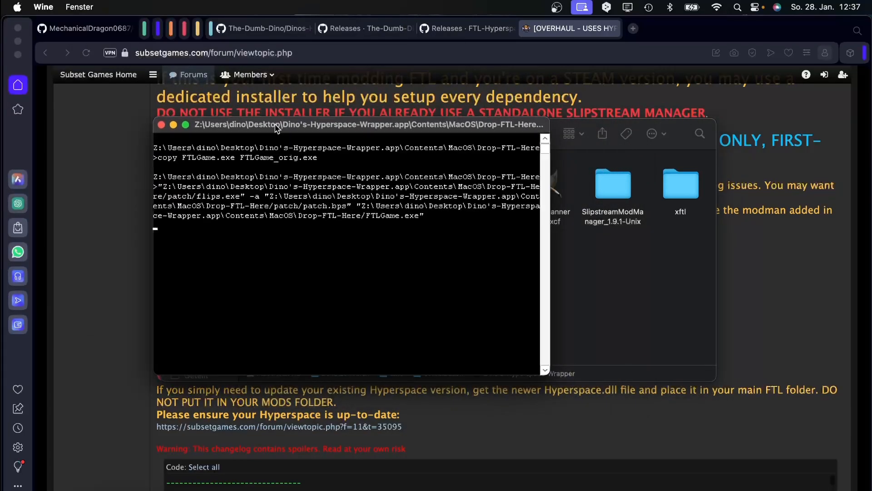
key("Return")
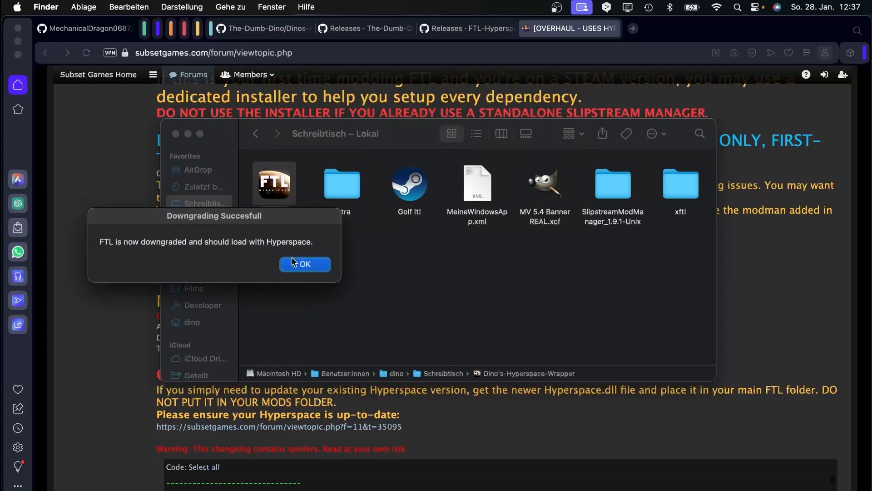
left_click(306, 264)
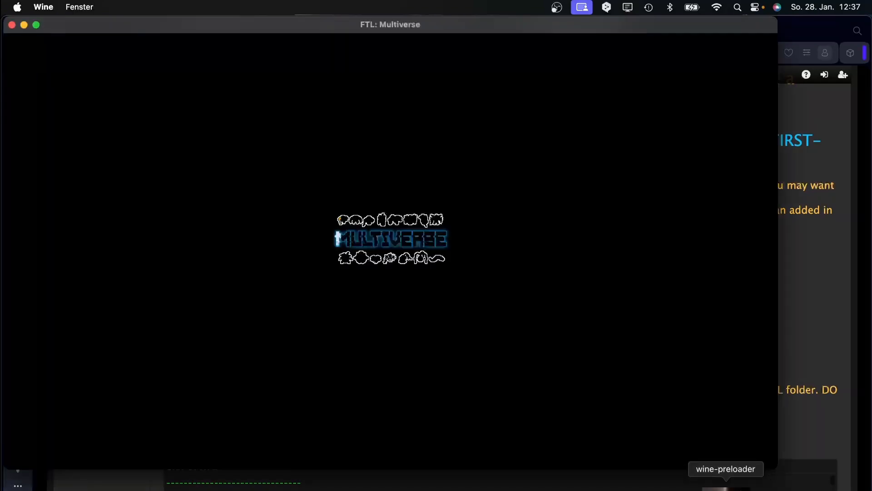
Quit the stalled FTL: Multiverse from its Dock menu and relaunch Dino's-Hyperspace-Wrapper.
right_click(729, 485)
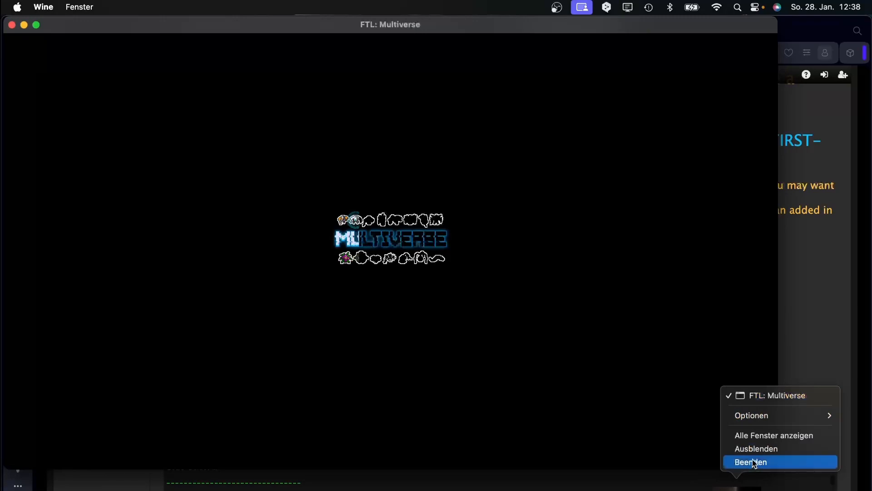
left_click(762, 449)
right_click(740, 484)
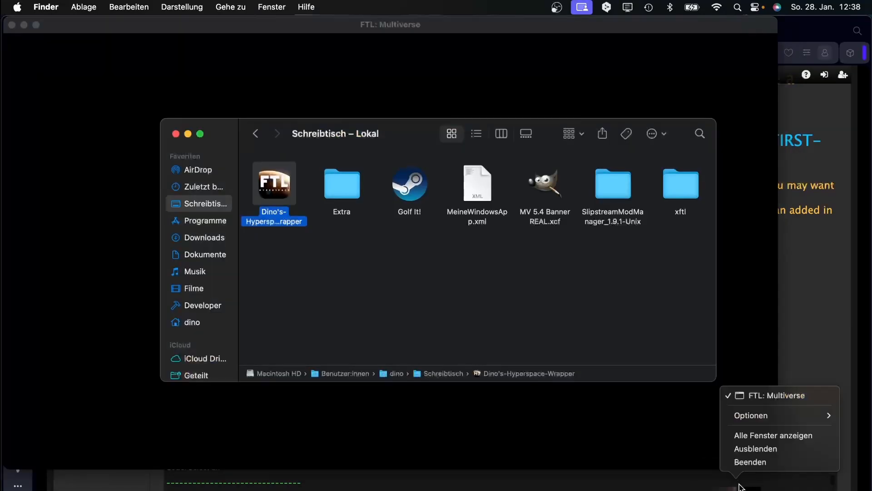
left_click(747, 459)
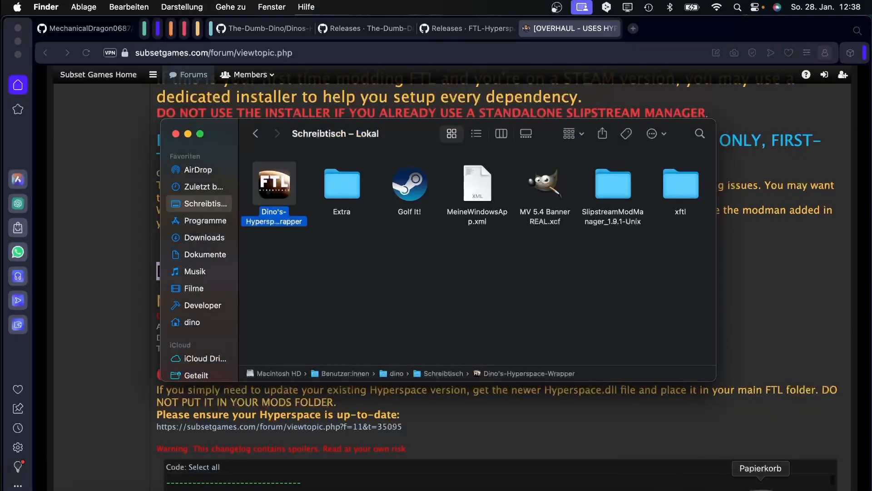
double_click(277, 185)
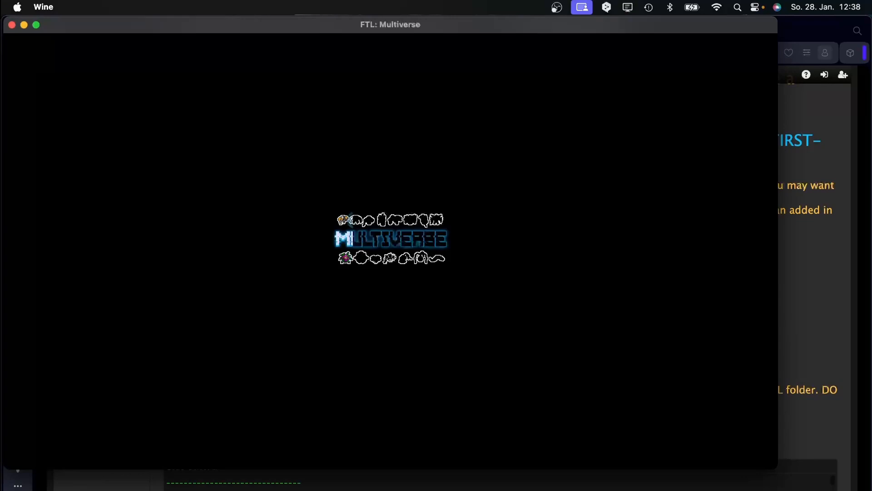
left_click_drag(395, 25, 444, 43)
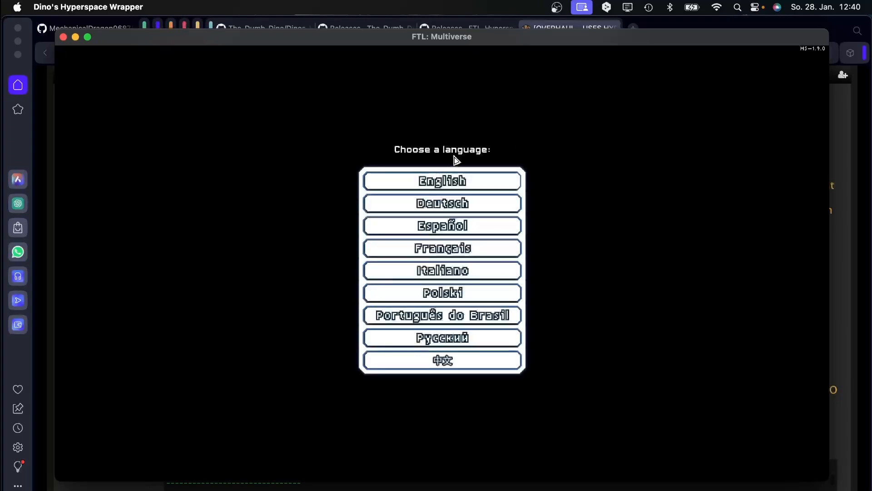
Choose English, begin a new game, and open the list of available ships.
left_click(449, 181)
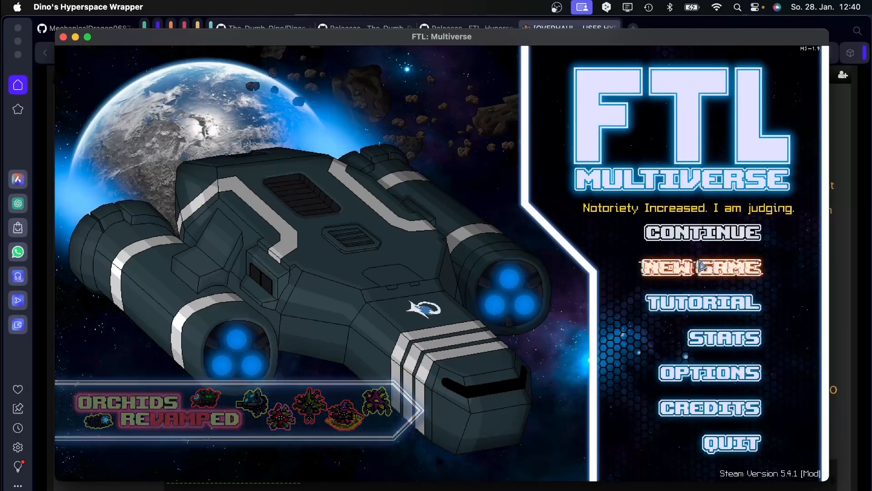
left_click(690, 274)
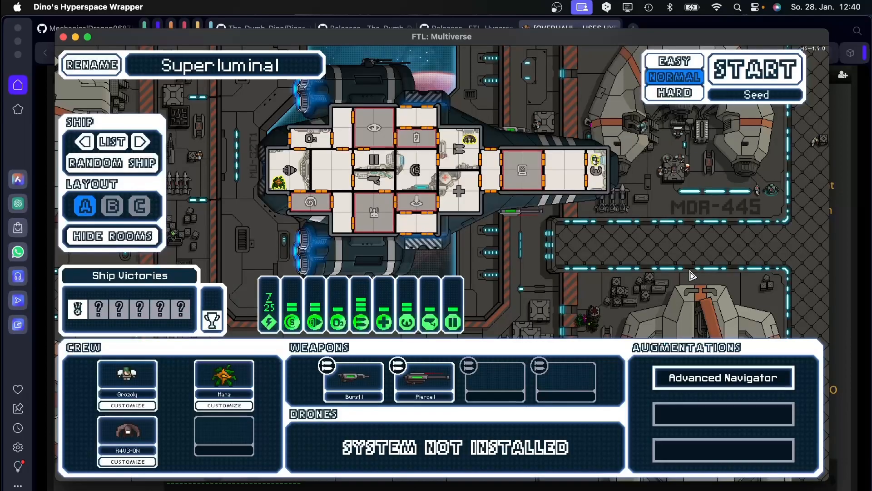
left_click(105, 149)
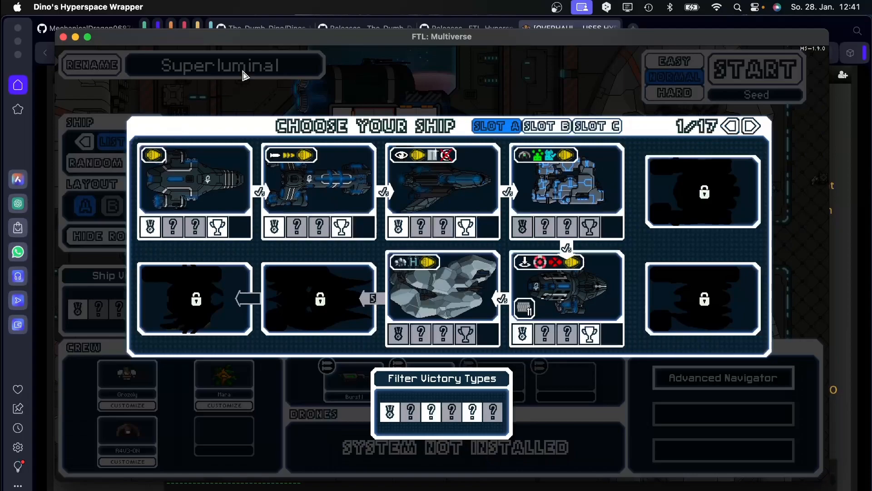
left_click(115, 481)
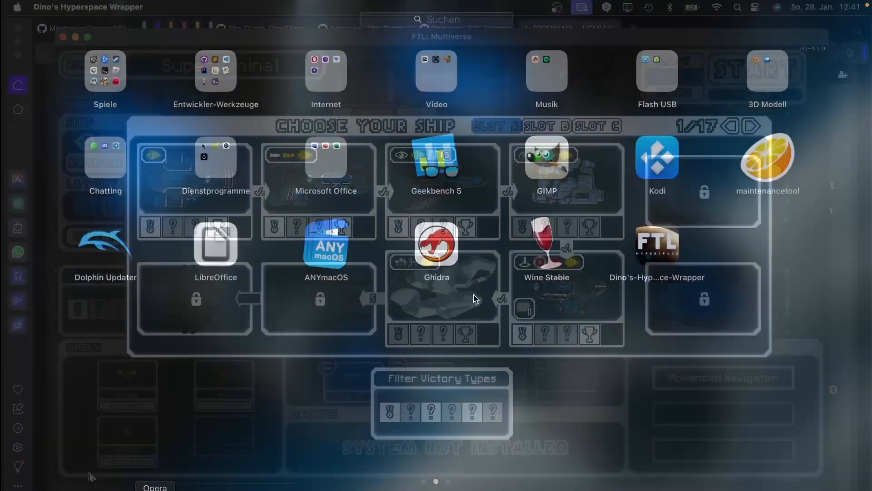
scroll(500, 268, "right", 5)
scroll(305, 261, "left", 3)
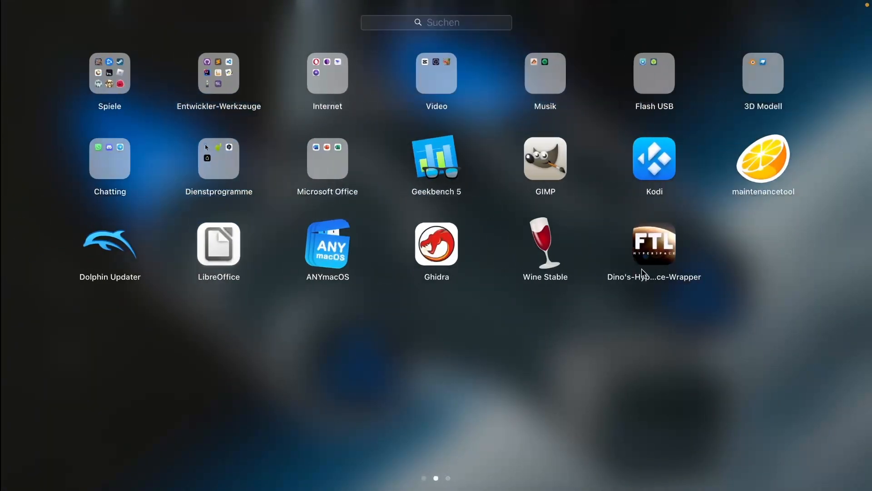
left_click(85, 488)
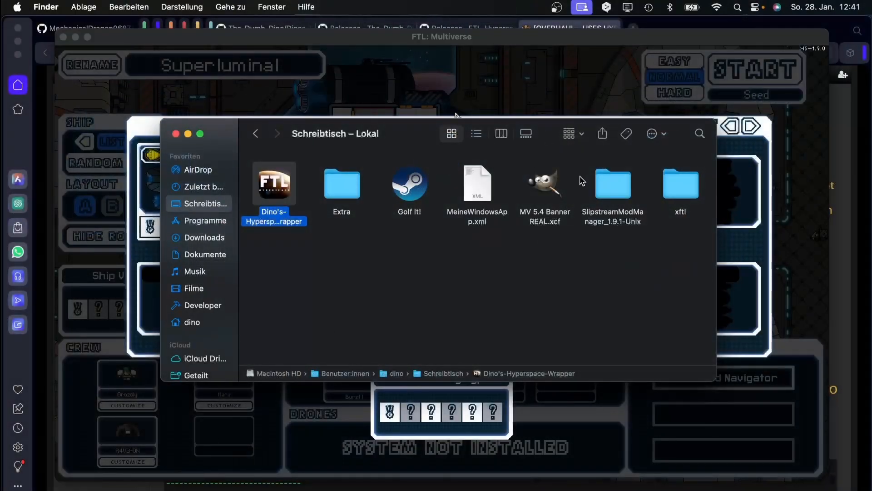
left_click(633, 83)
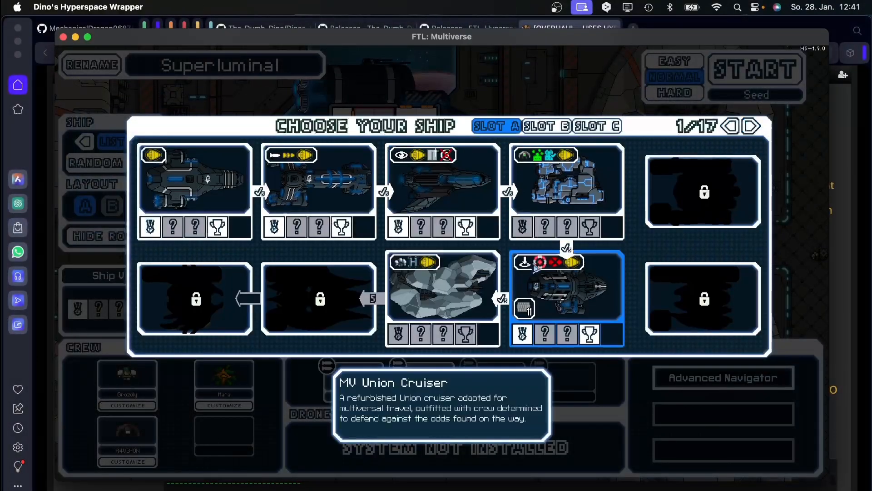
Select the red Union Cruiser Laissez Faire and start the run.
left_click(750, 127)
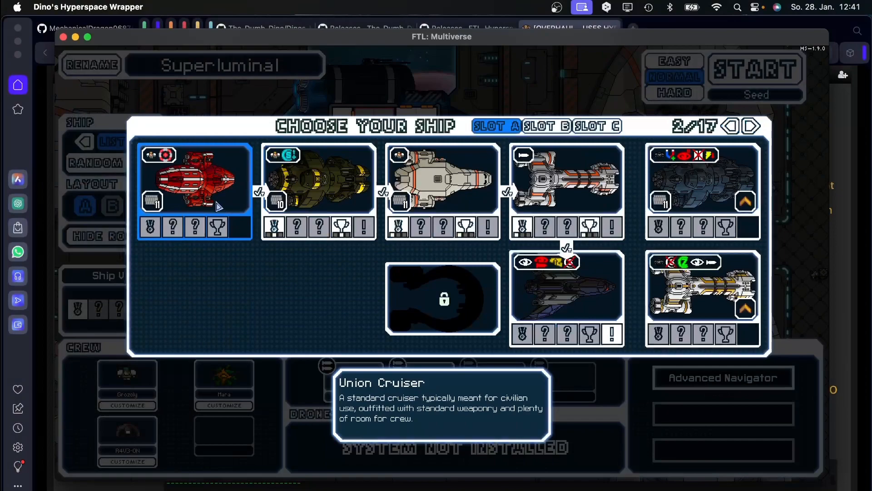
left_click(195, 179)
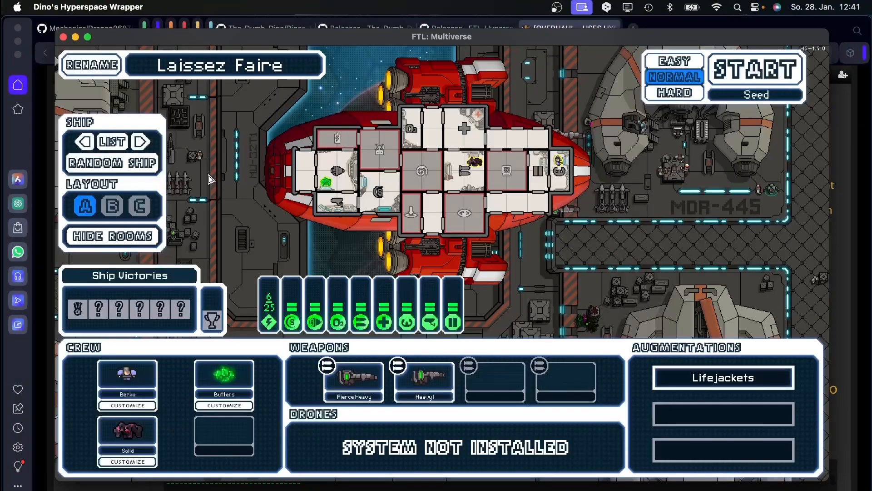
left_click(109, 241)
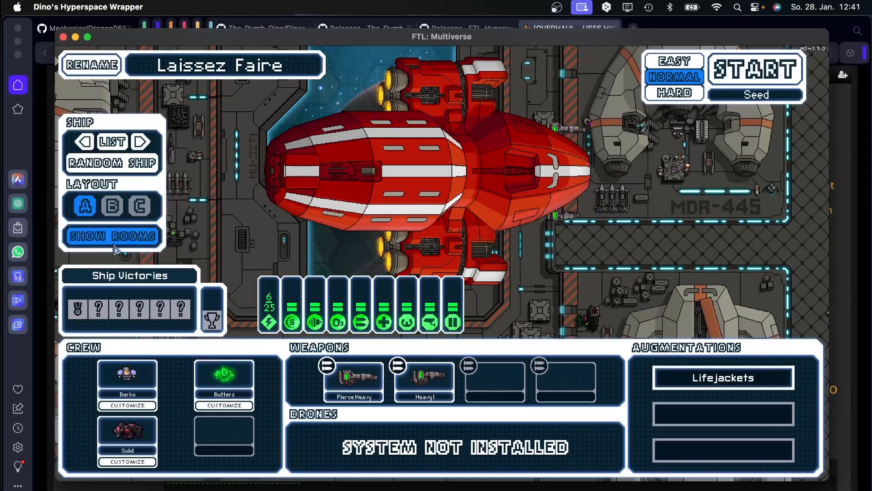
left_click(114, 235)
left_click(801, 56)
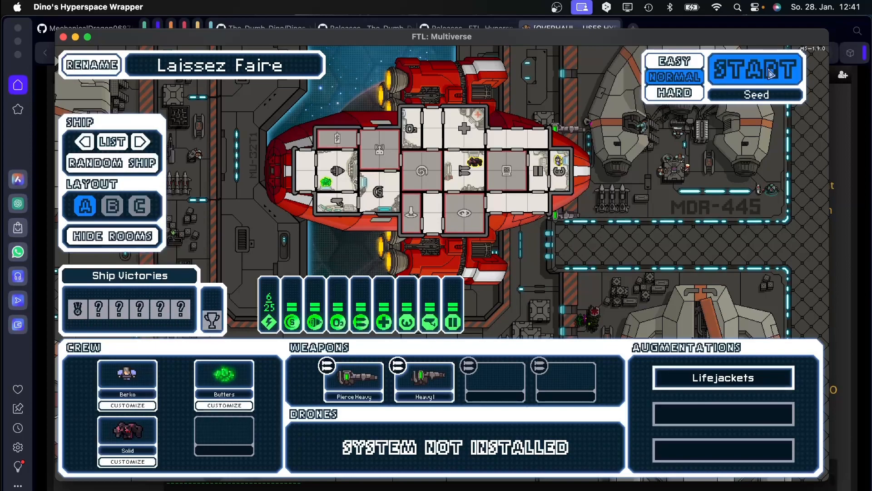
Click through the opening events, then Save+Quit from the pause menu.
left_click(298, 213)
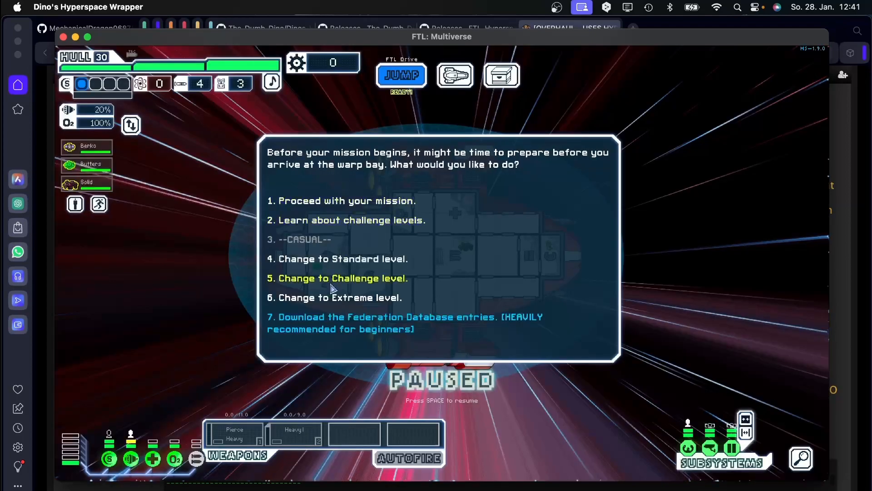
left_click(317, 338)
left_click(311, 268)
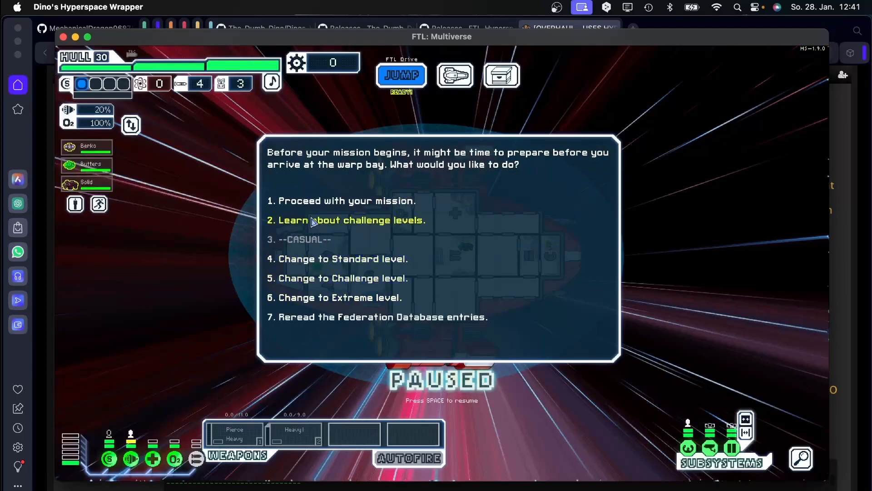
left_click(312, 202)
left_click(313, 264)
left_click(320, 244)
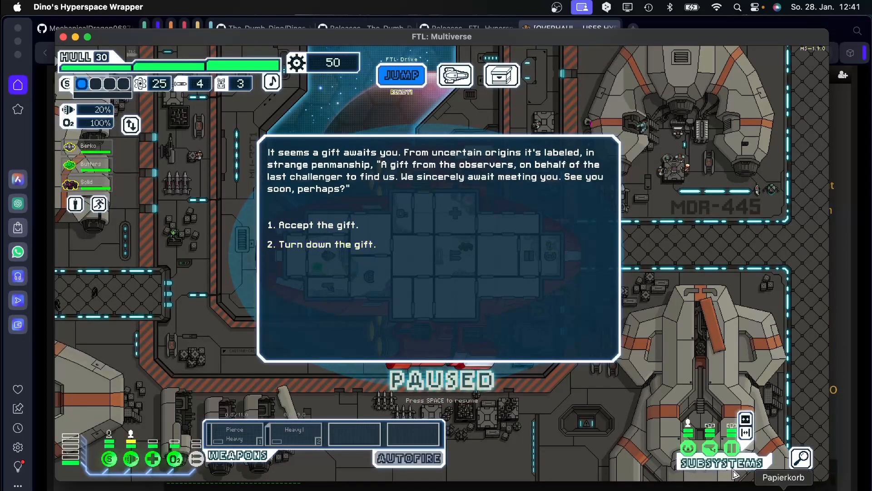
key("Escape")
key("Escape")
key("Escape")
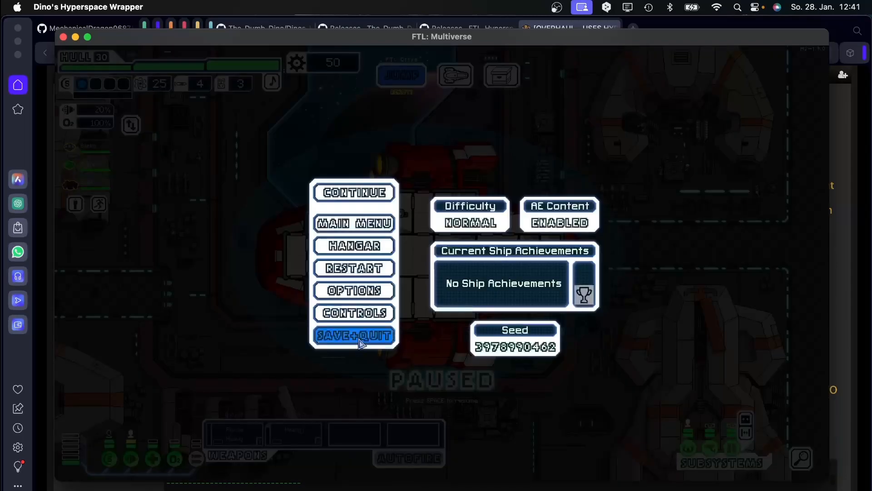
left_click(358, 335)
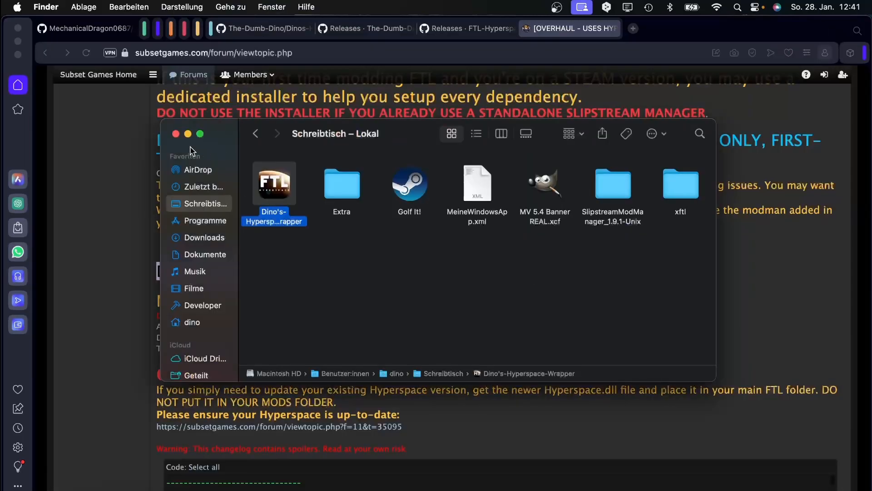
Close the Finder window and bring Opera's forum thread to the front.
left_click(176, 133)
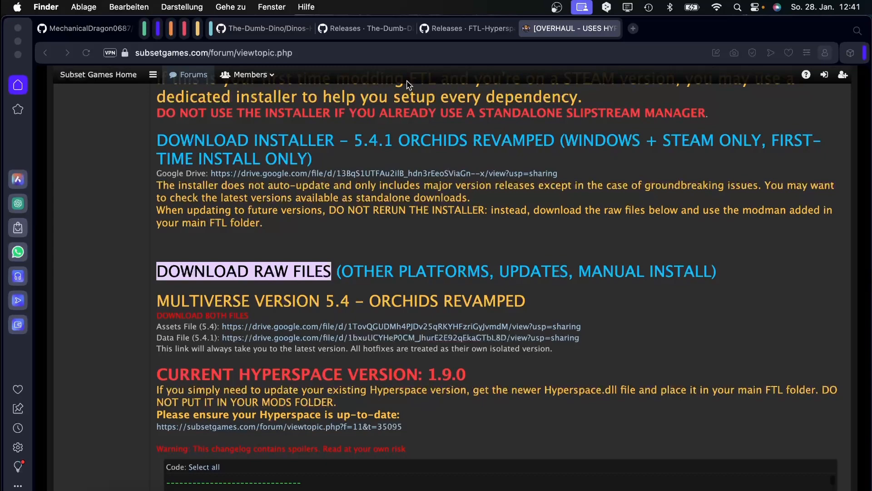
left_click(383, 99)
triple_click(382, 99)
left_click(358, 107)
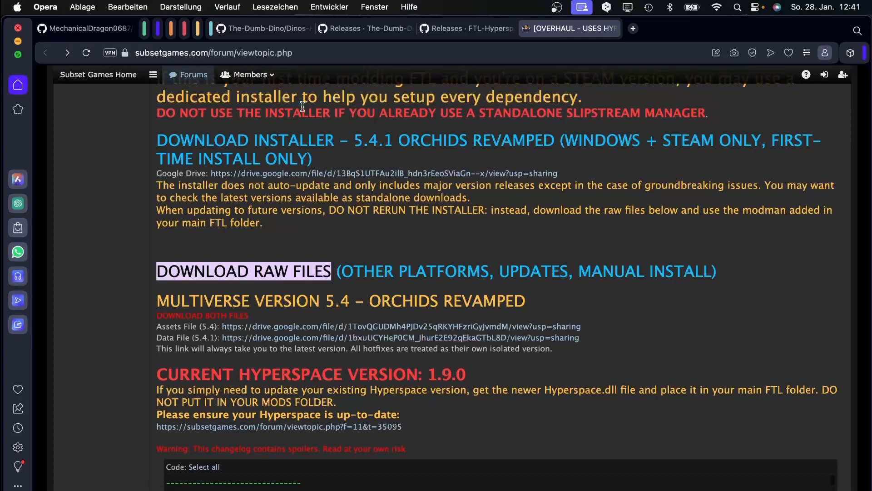
Highlight parts of the first-time modding paragraph, then switch to the wrapper's GitHub README.
scroll(272, 106, "up", 2)
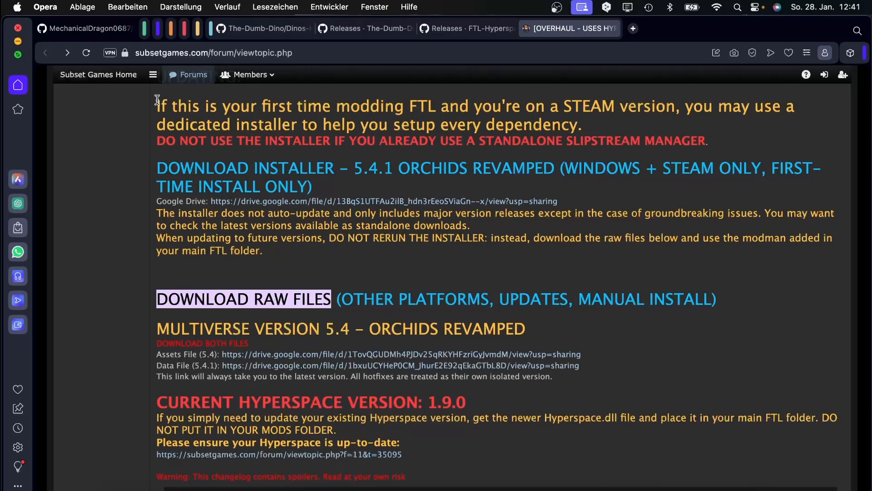
left_click_drag(159, 99, 639, 127)
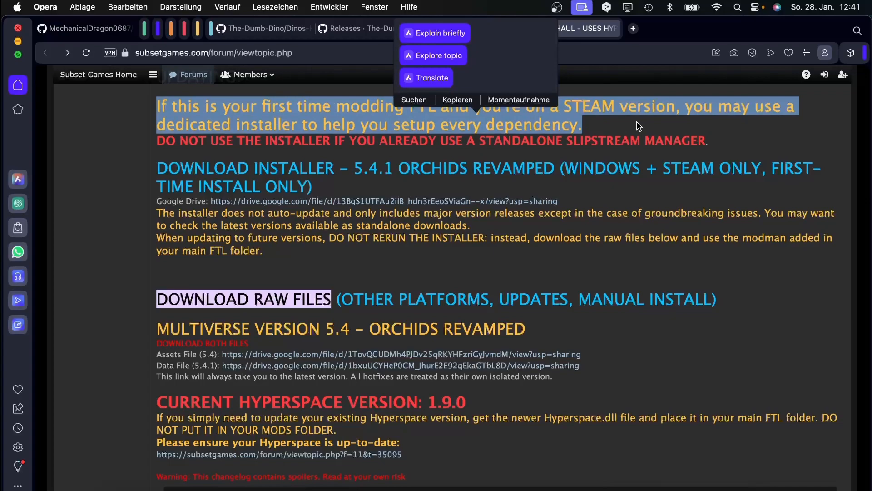
left_click(595, 122)
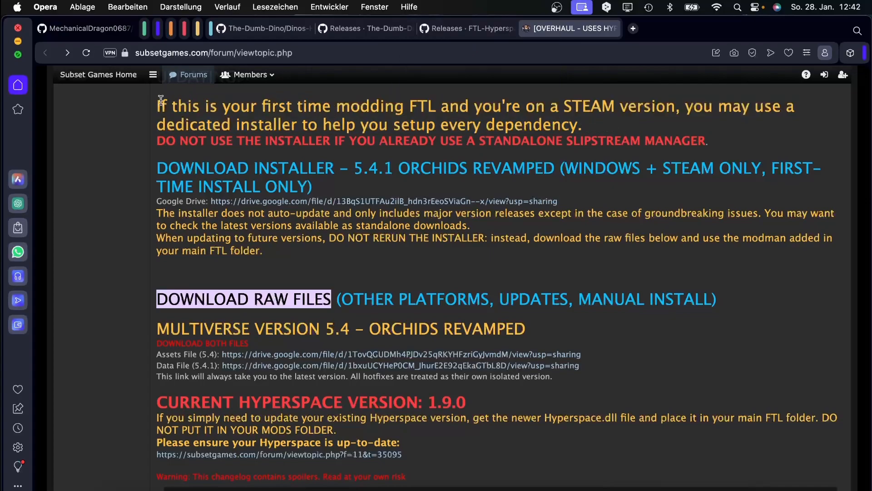
left_click_drag(157, 102, 634, 131)
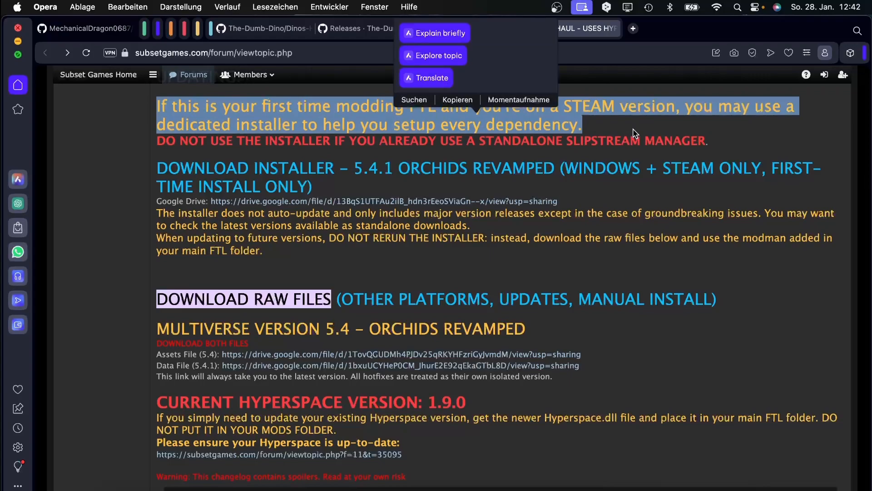
left_click(635, 131)
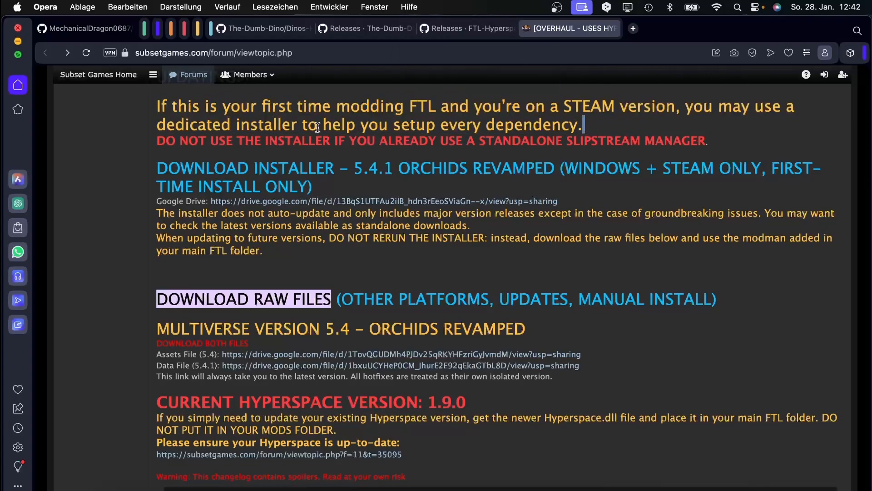
double_click(339, 126)
left_click(419, 131)
double_click(419, 129)
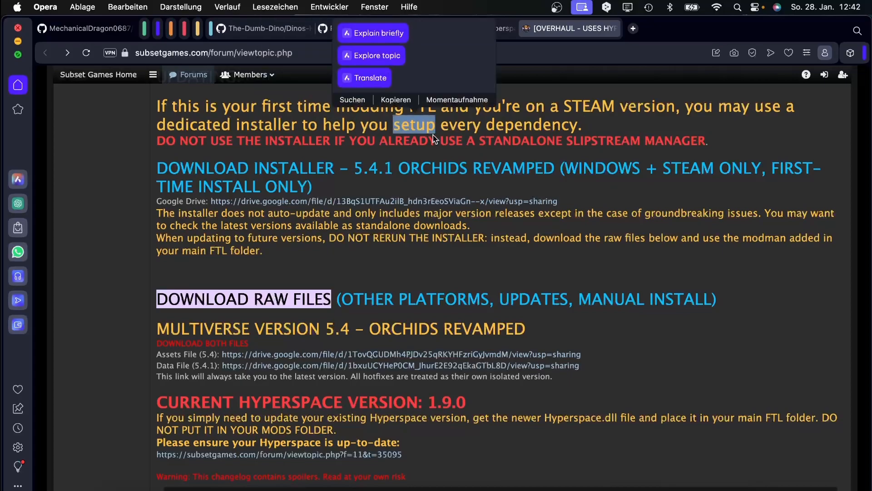
left_click(270, 30)
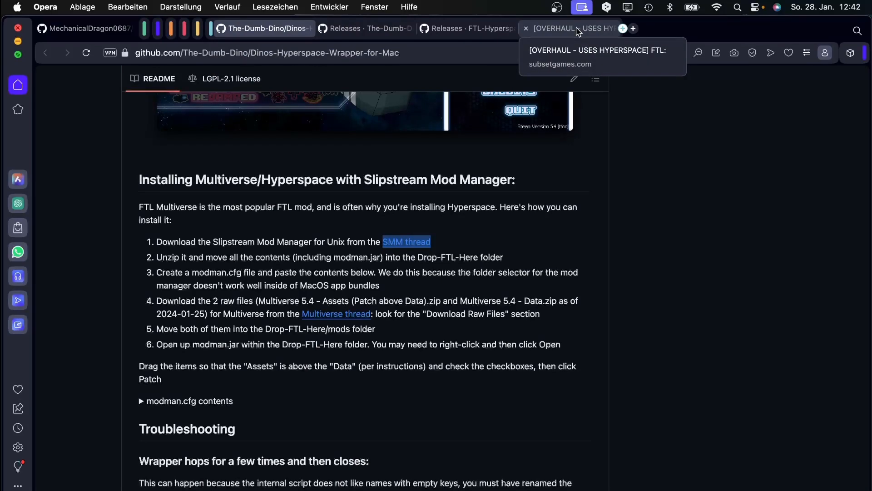
Scroll to the Dinos-Hyperspace-Wrapper repository header with its file list and Releases.
scroll(343, 431, "up", 20)
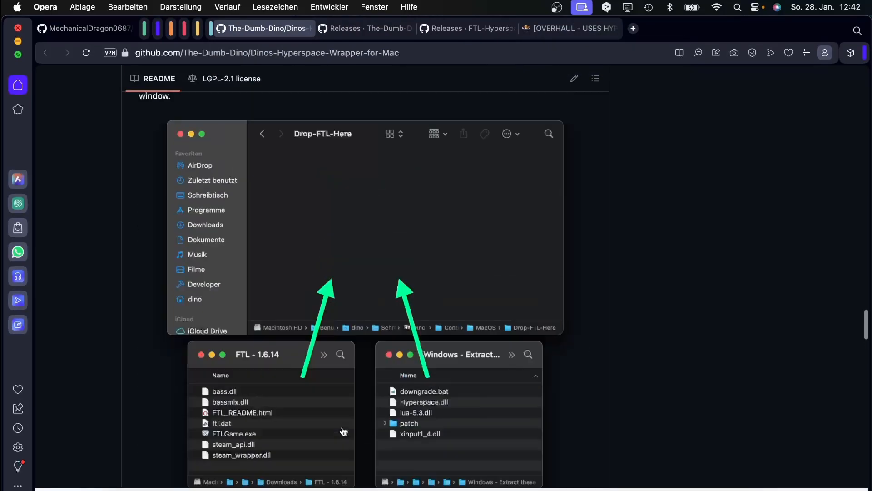
scroll(363, 400, "down", 5)
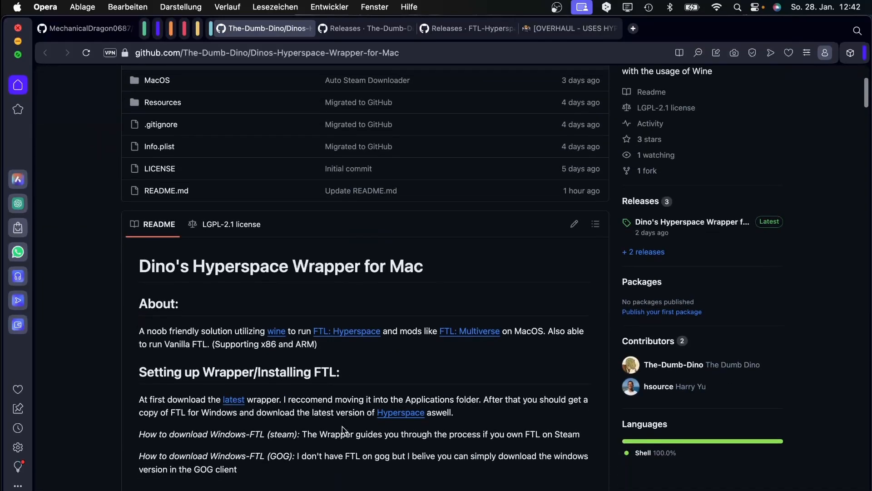
scroll(387, 381, "up", 5)
scroll(390, 371, "down", 2)
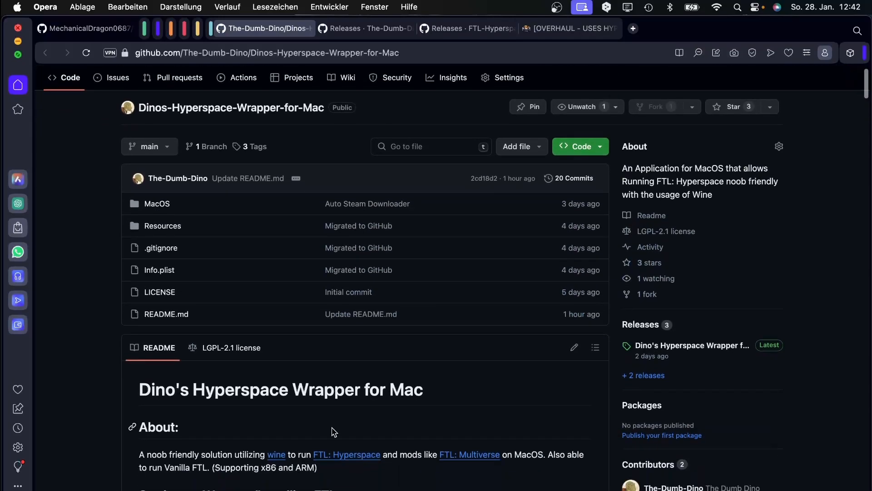